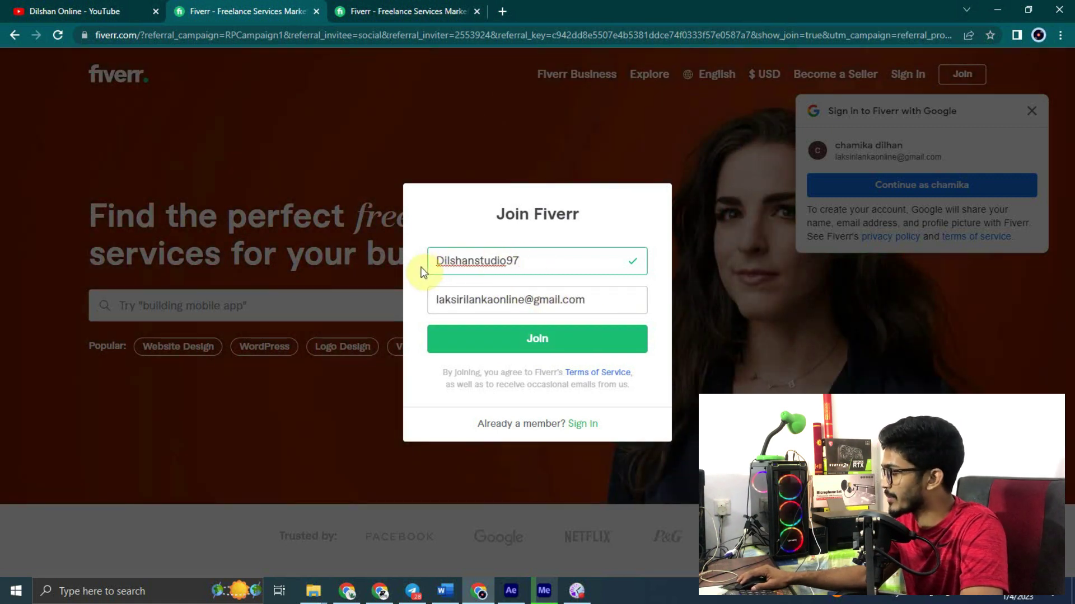
Create the Fiverr account with the entered details, then start a new browser tab
click(525, 352)
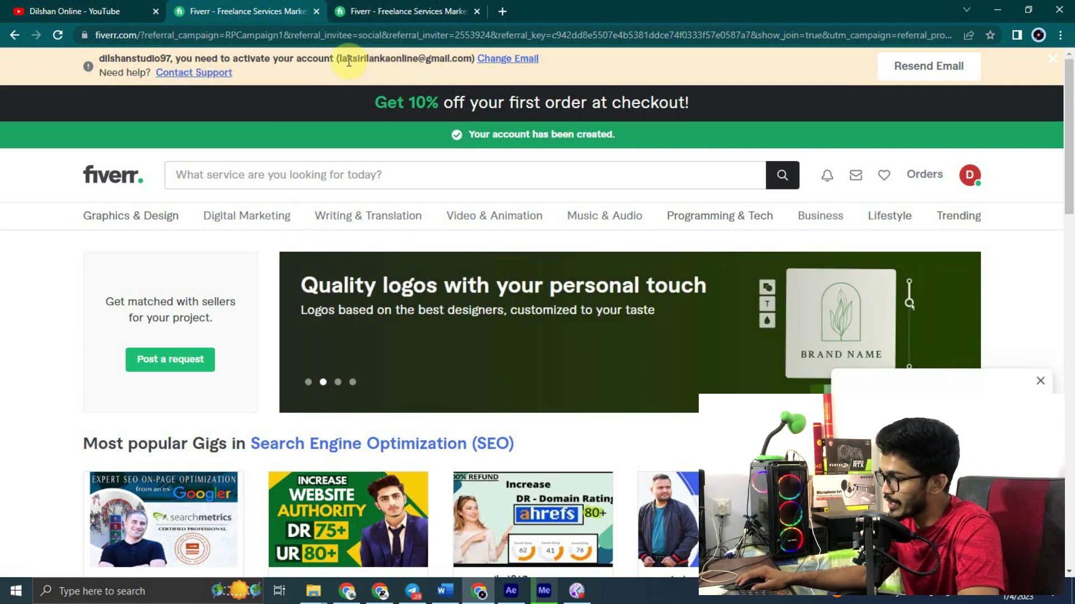
click(502, 11)
Load gmail.com and close the leftover Join Fiverr tab
text(g)
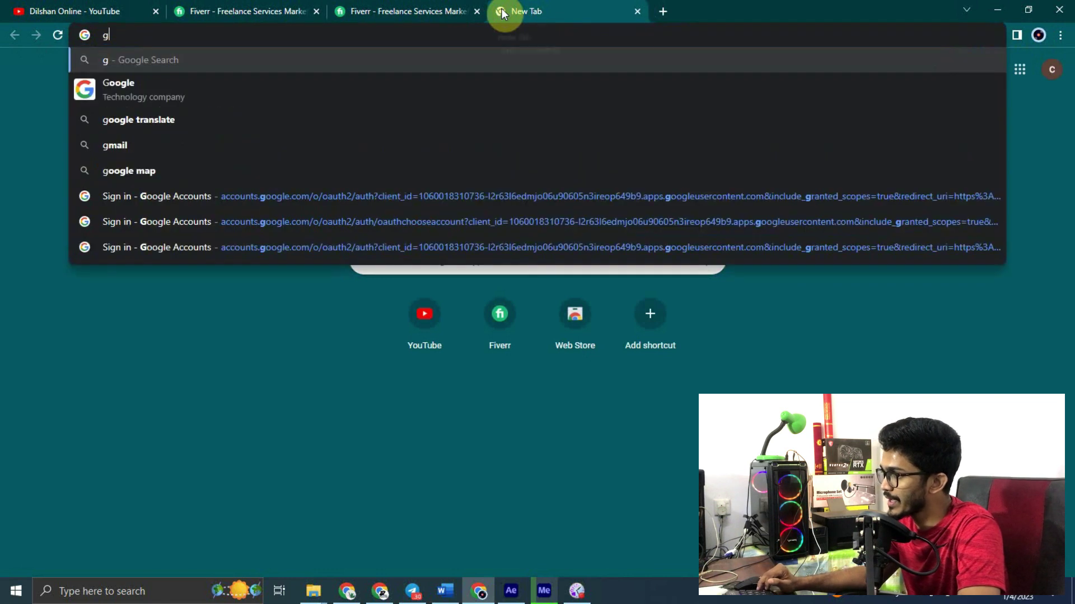
text(mail.com)
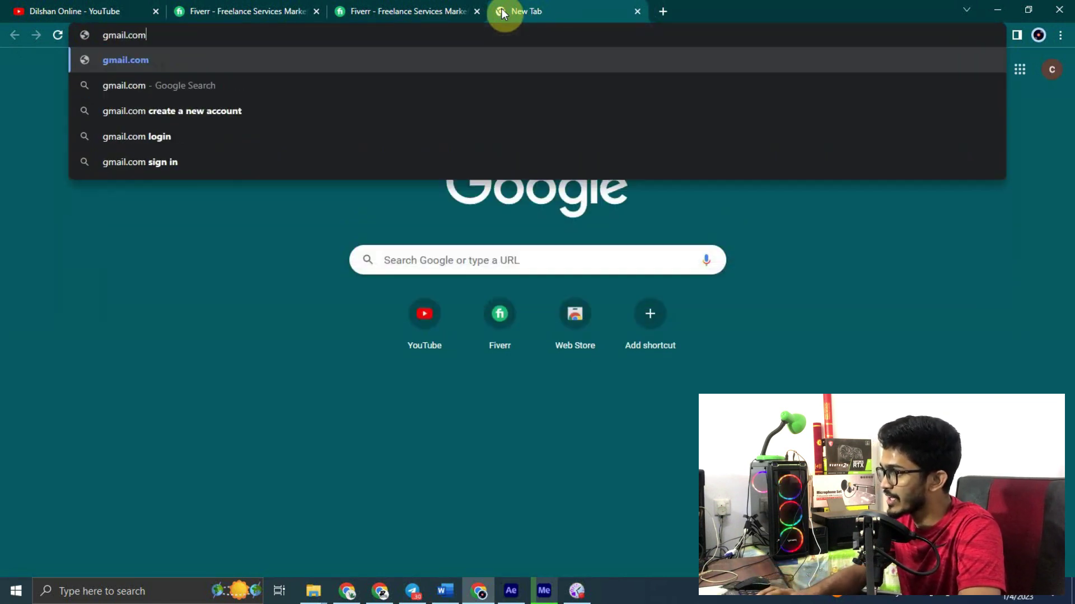
key(Return)
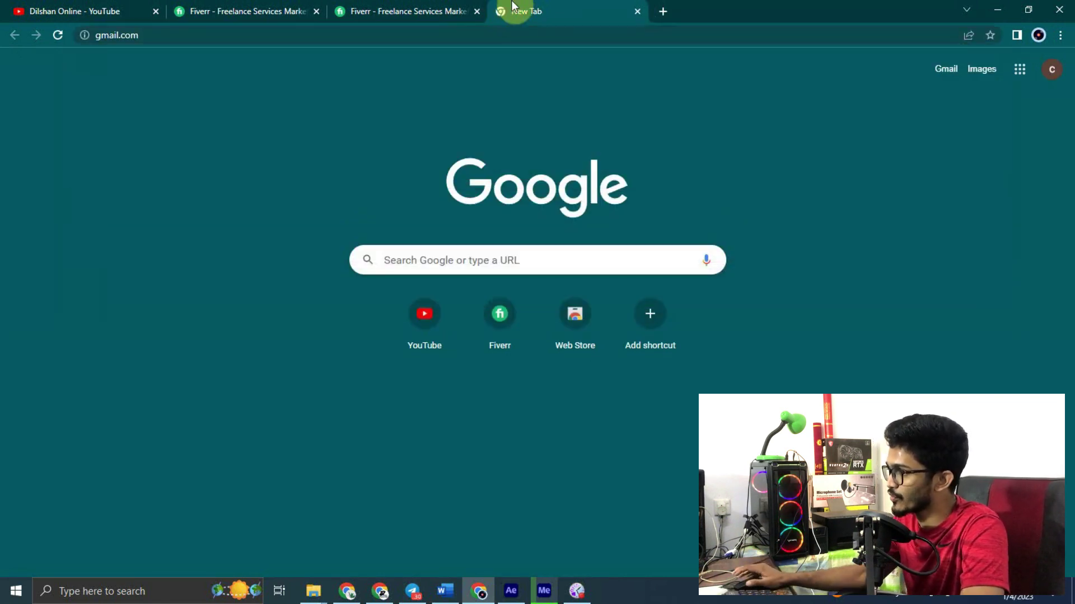
click(267, 10)
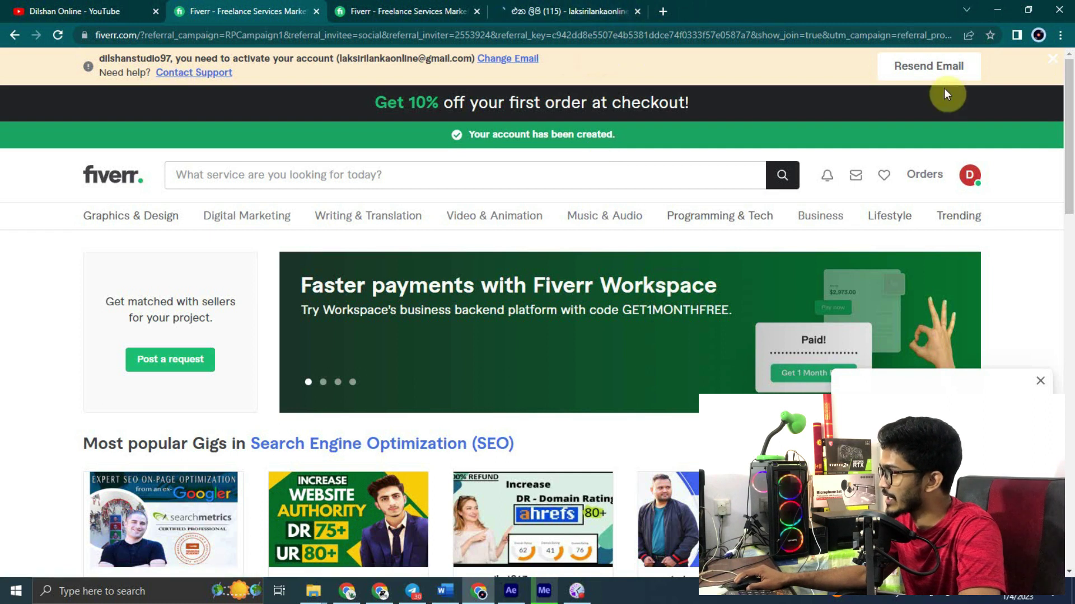
click(615, 9)
click(392, 9)
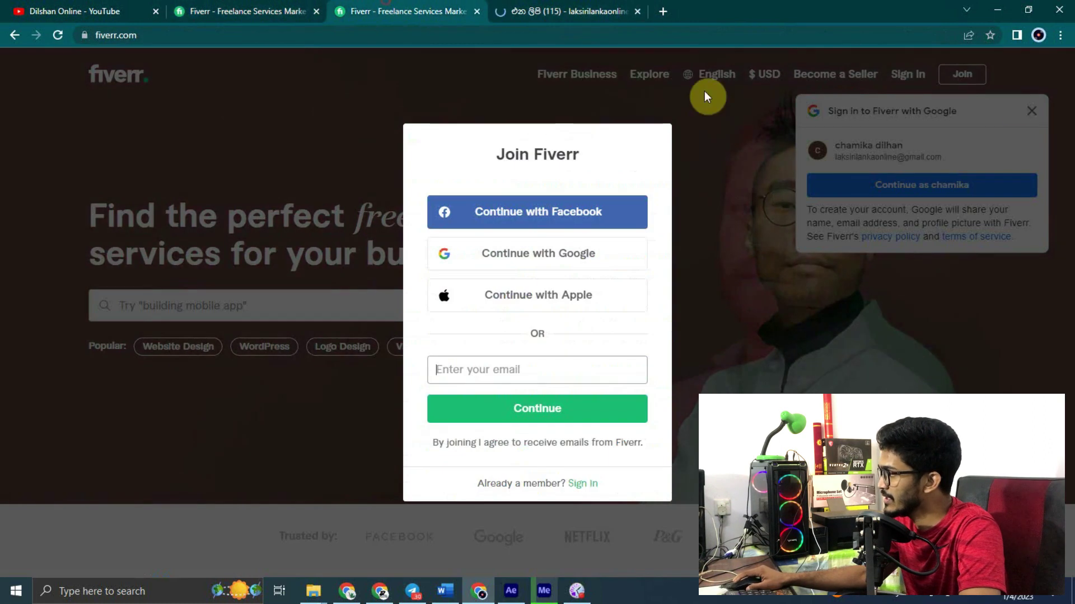
click(474, 14)
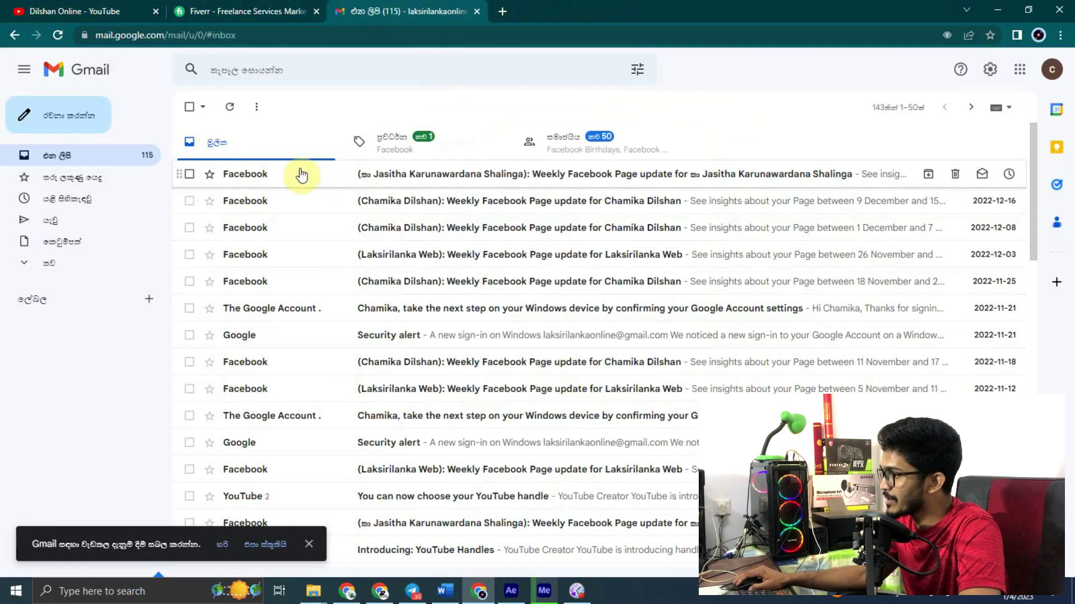
Check Gmail's Promotions emails, then resend the Fiverr activation email
click(419, 150)
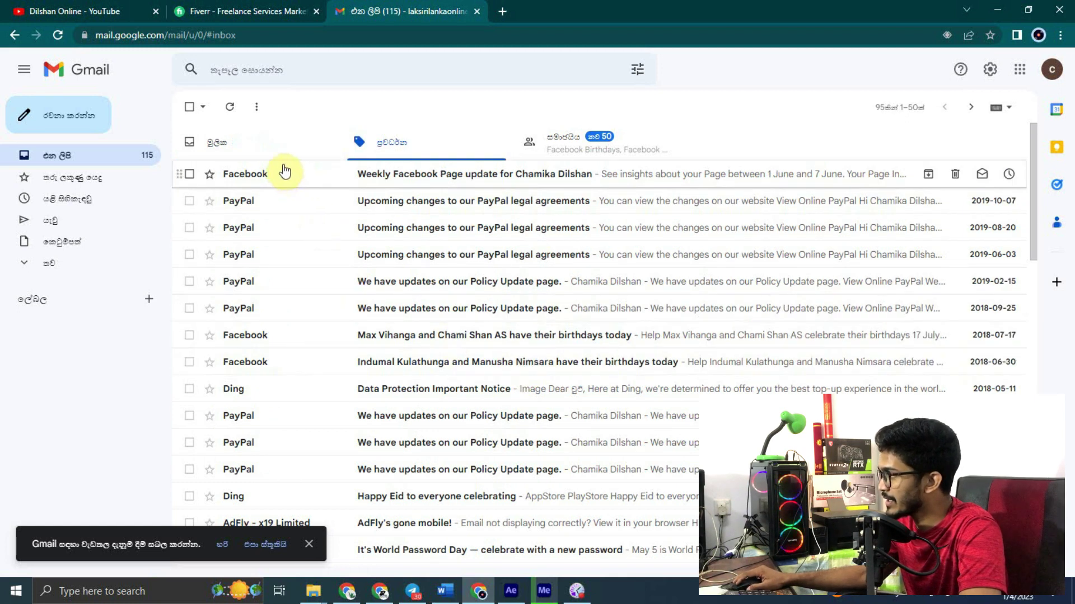
click(1051, 76)
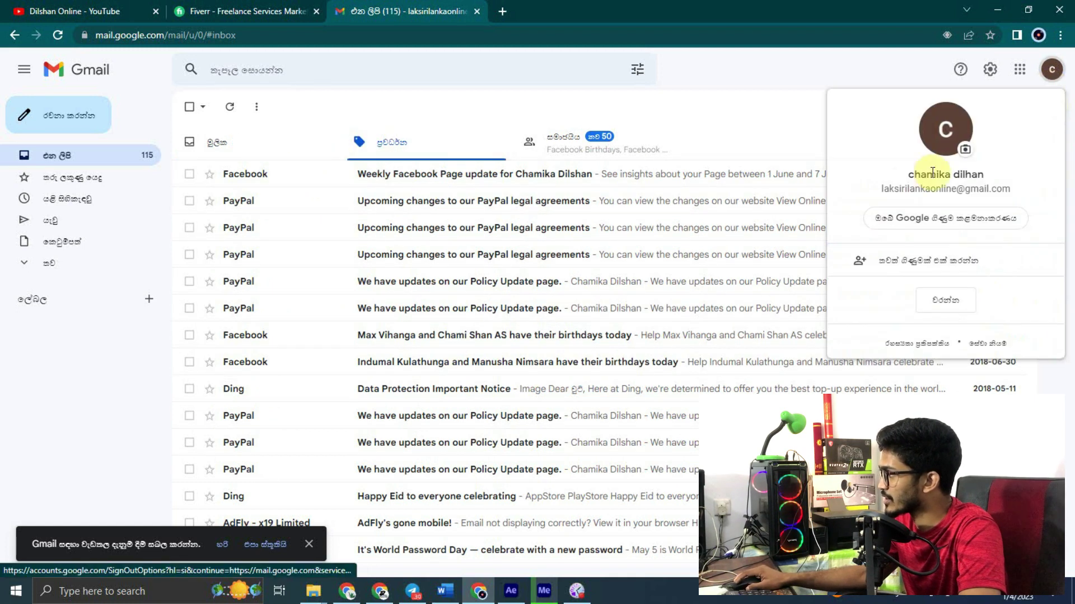
click(100, 11)
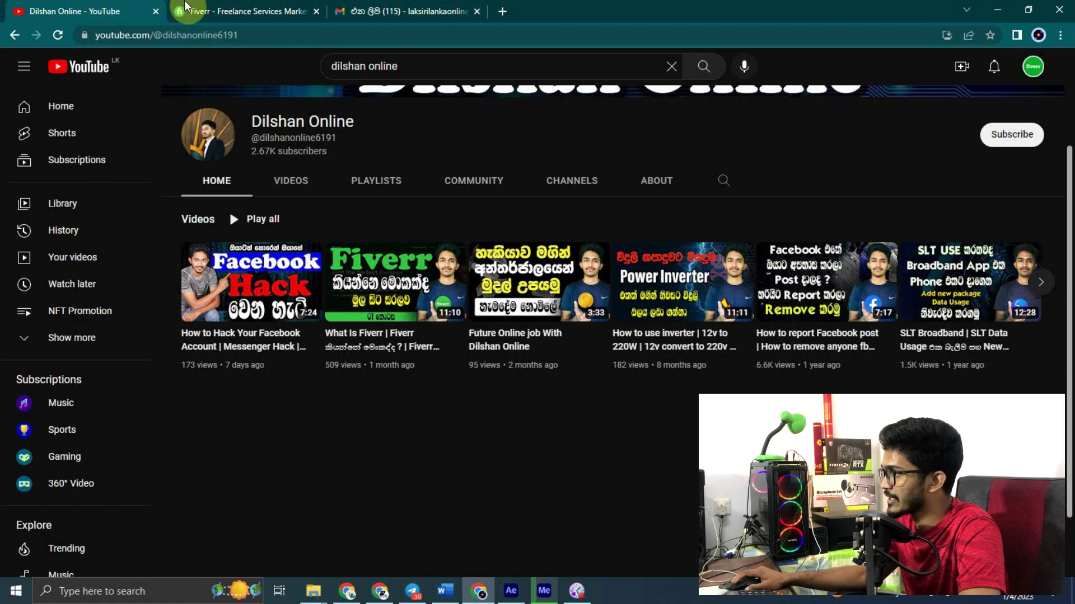
click(209, 11)
click(426, 11)
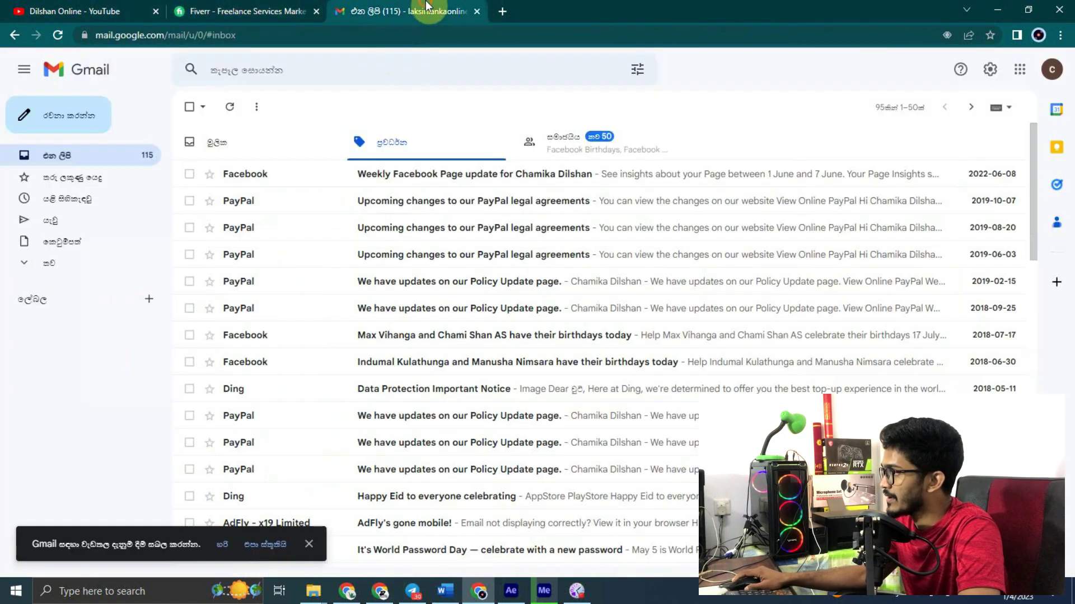
click(291, 11)
click(932, 70)
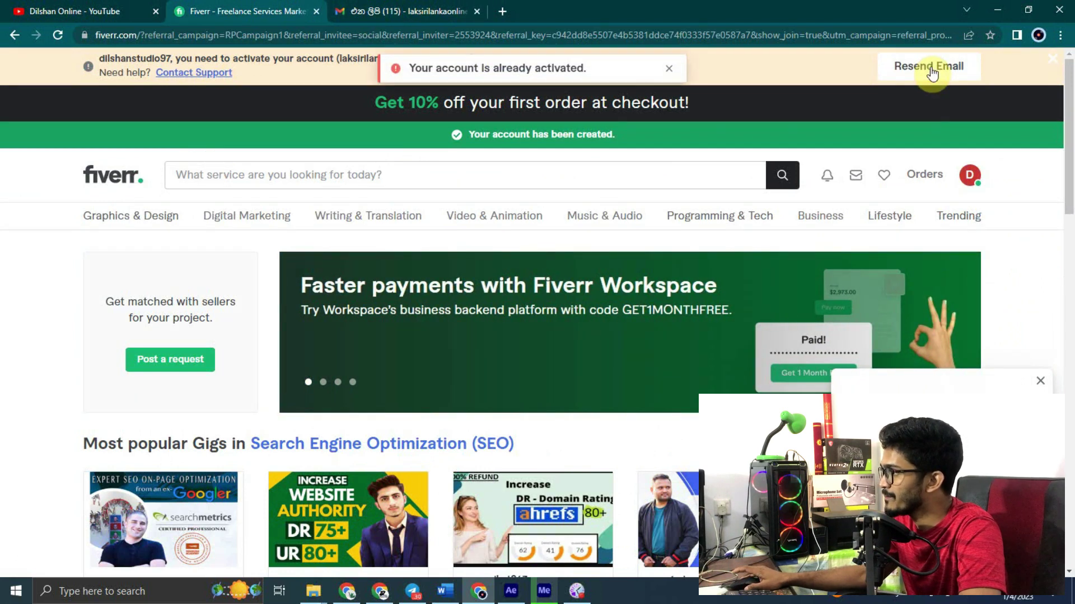
Search Gmail's Primary inbox for 'fiverr' messages, then clear the search
click(427, 13)
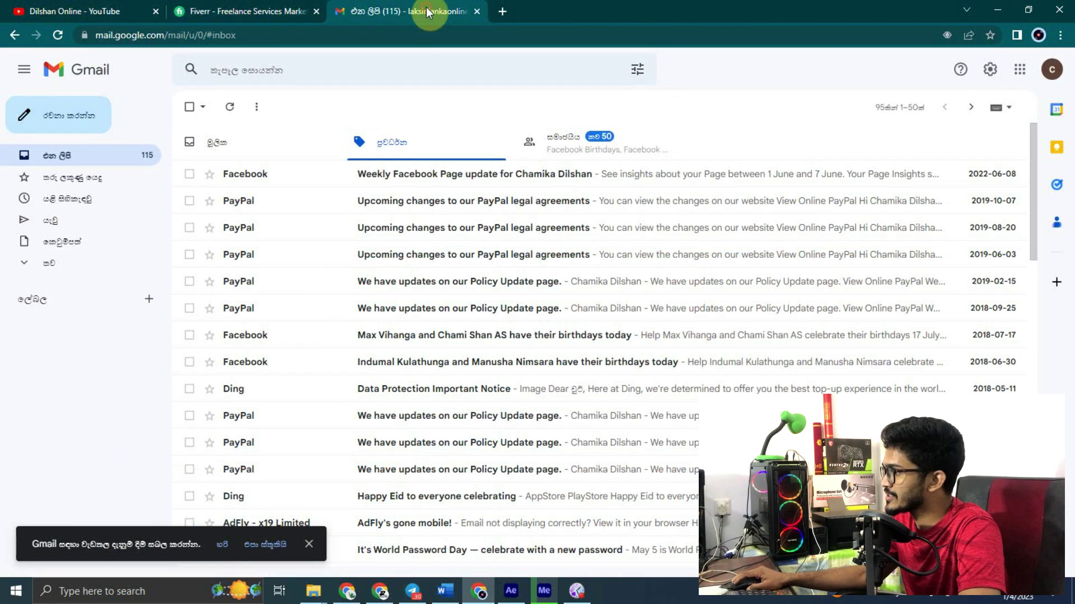
click(269, 147)
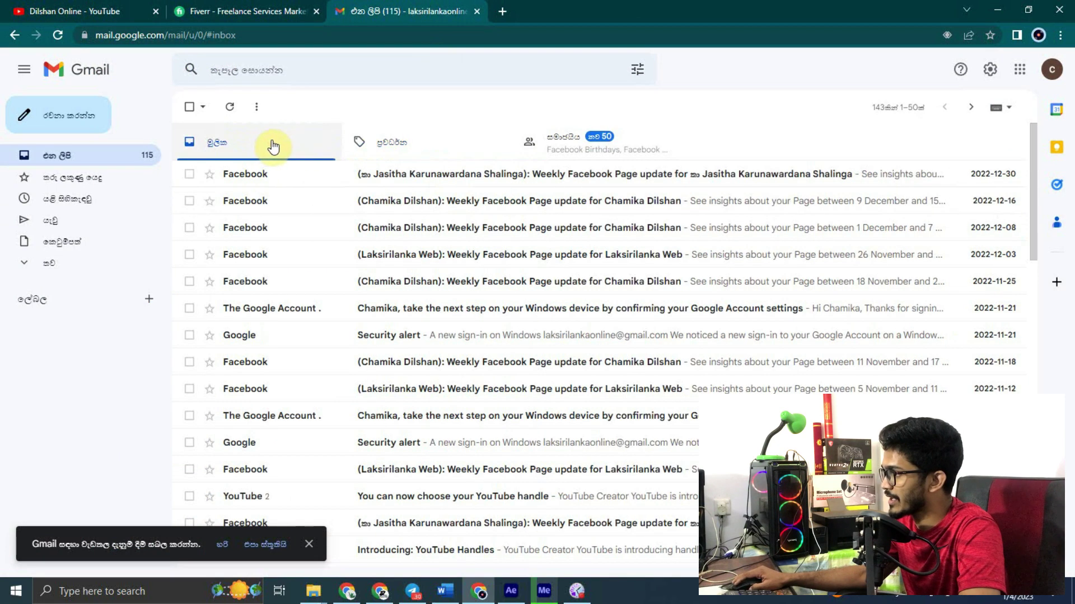
click(278, 70)
text(fiv)
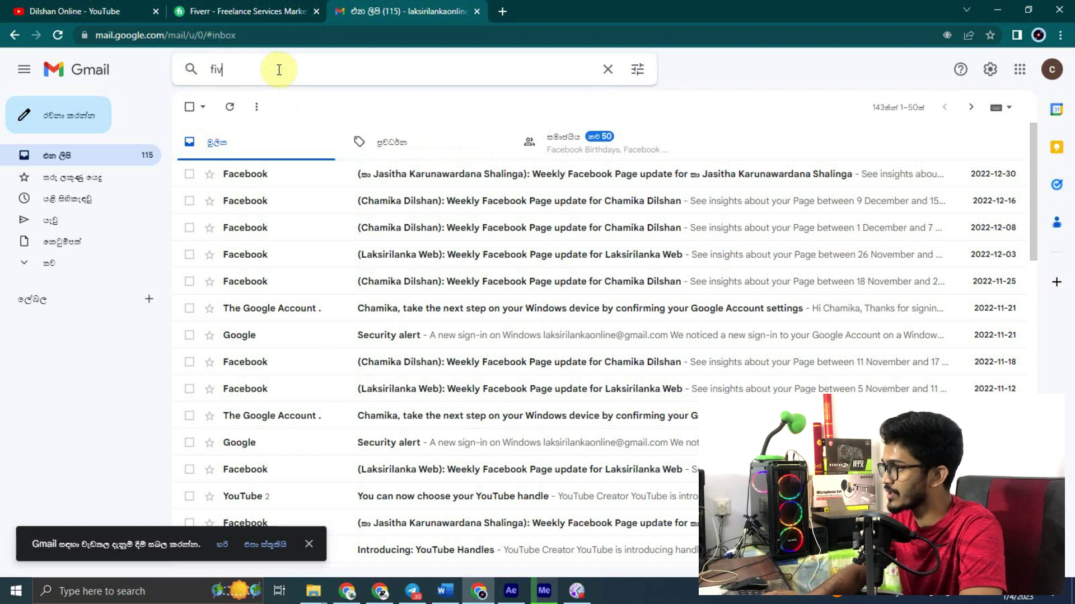
text(err)
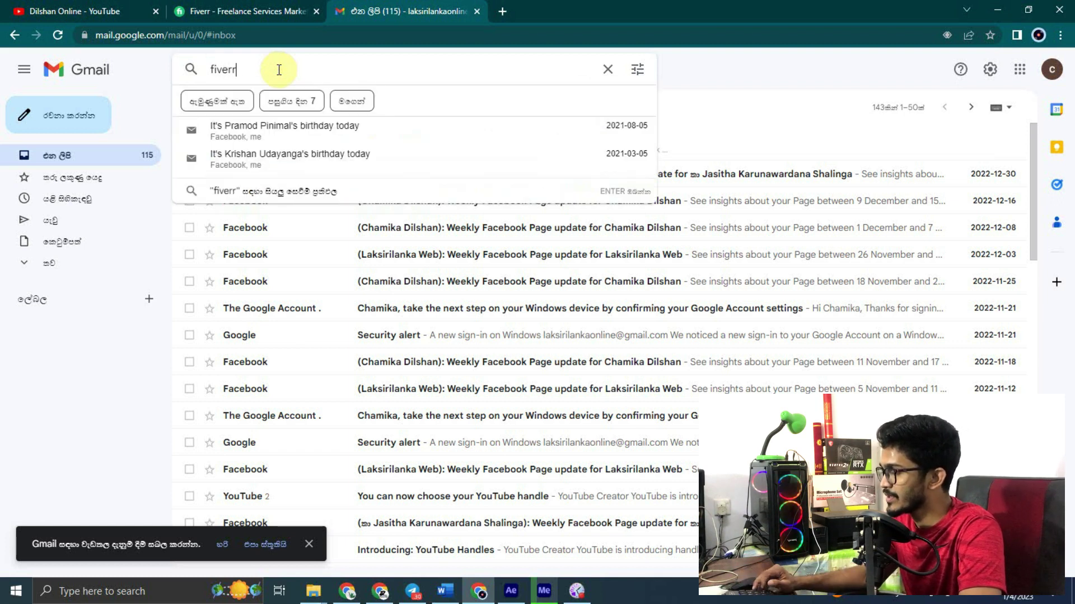
key(Return)
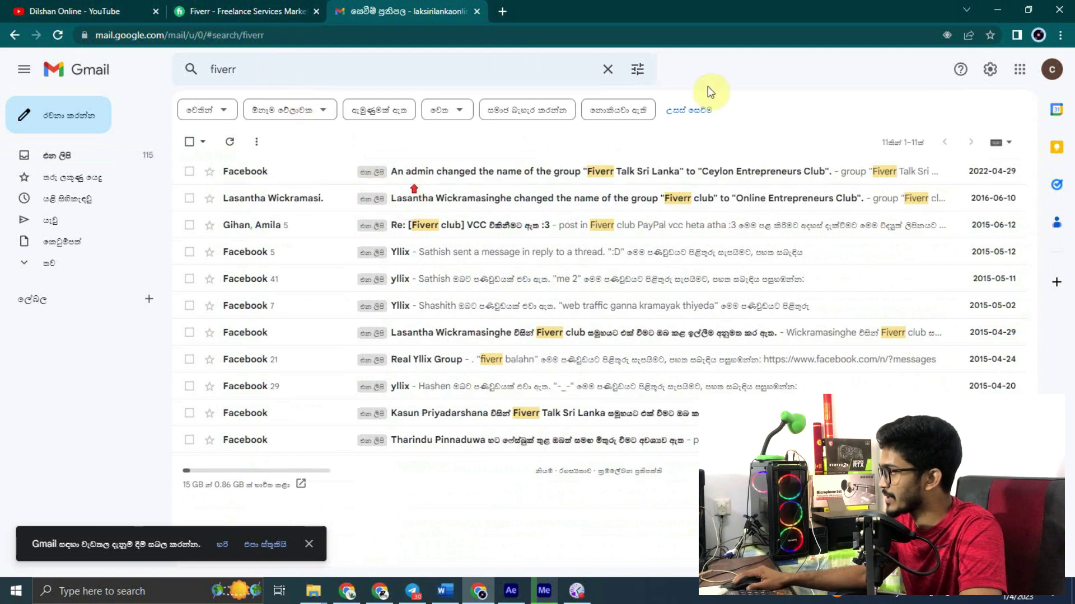
click(608, 70)
Open fiverr.com in a new tab
click(502, 11)
text(f)
key(Return)
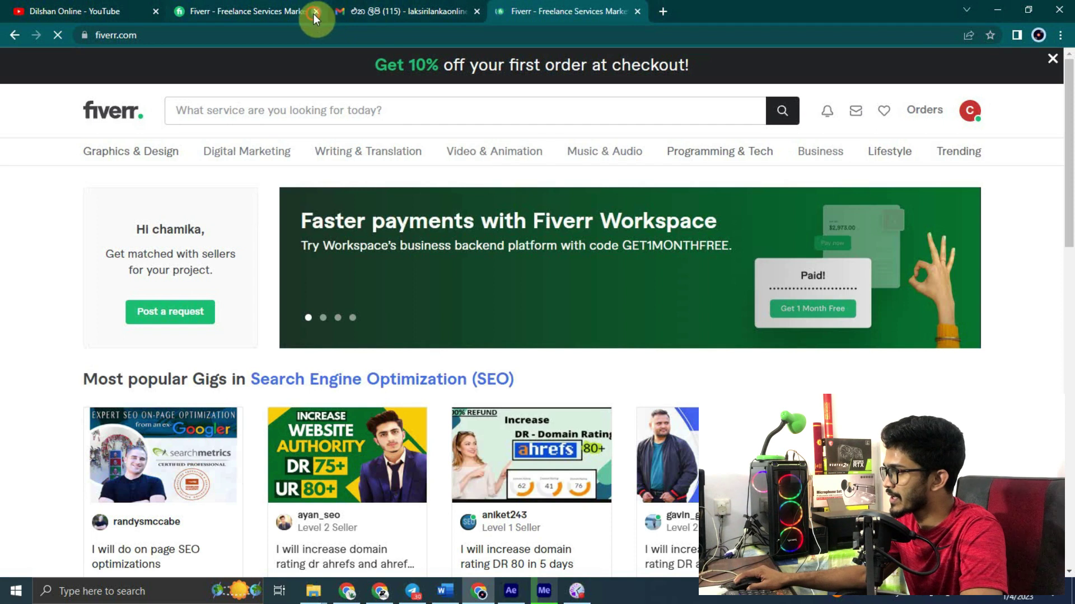
Close the older Fiverr tab and the popup, then choose Become a Seller from the avatar menu
click(316, 12)
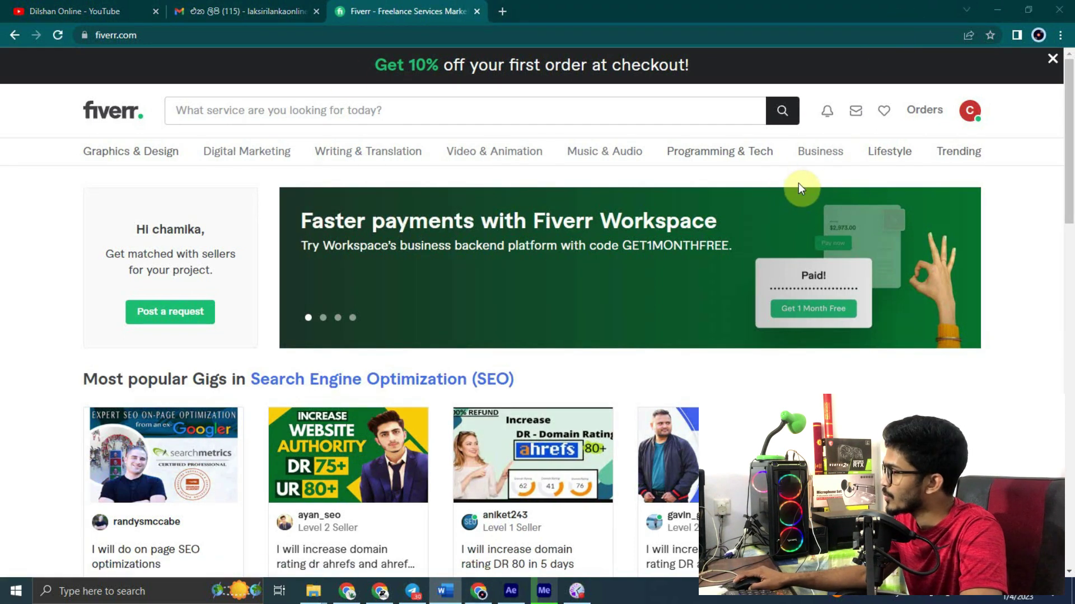
mouse_move(893, 158)
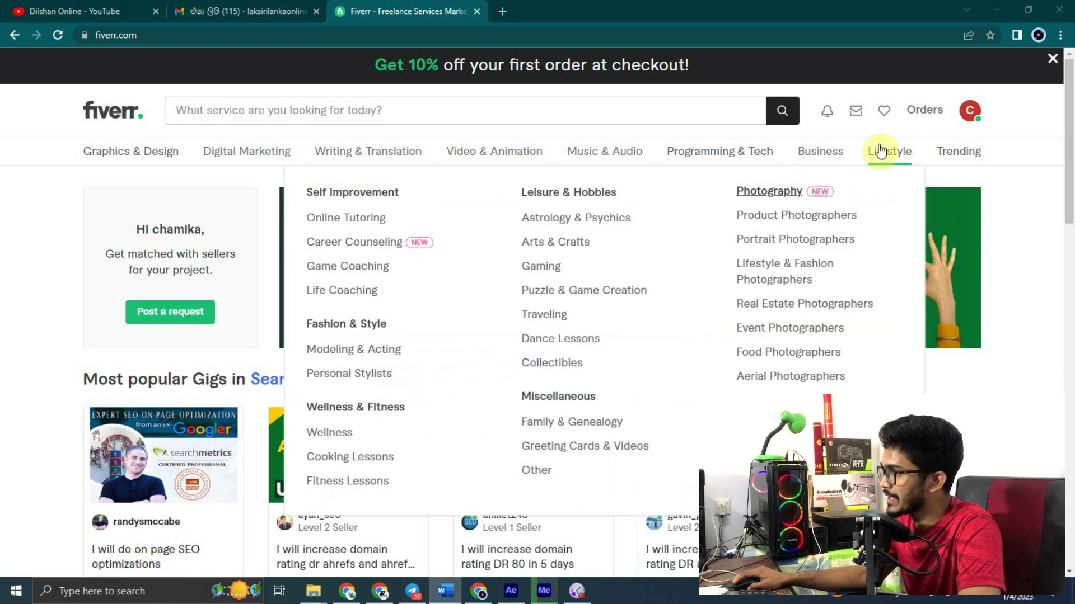
scroll(512, 261, down, 1)
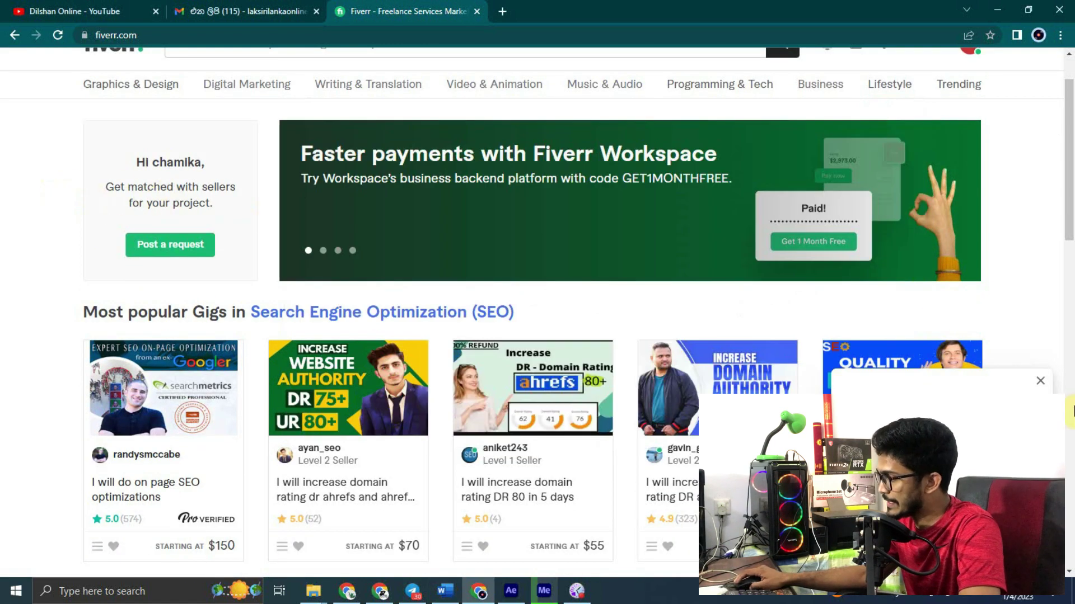
click(1041, 383)
scroll(1042, 380, up, 1)
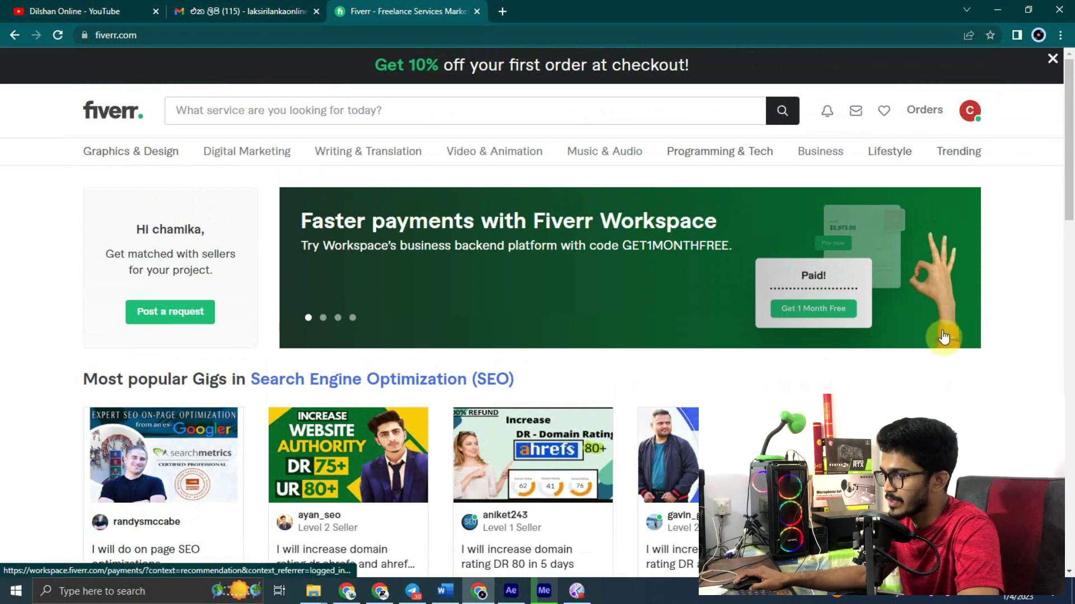
click(970, 119)
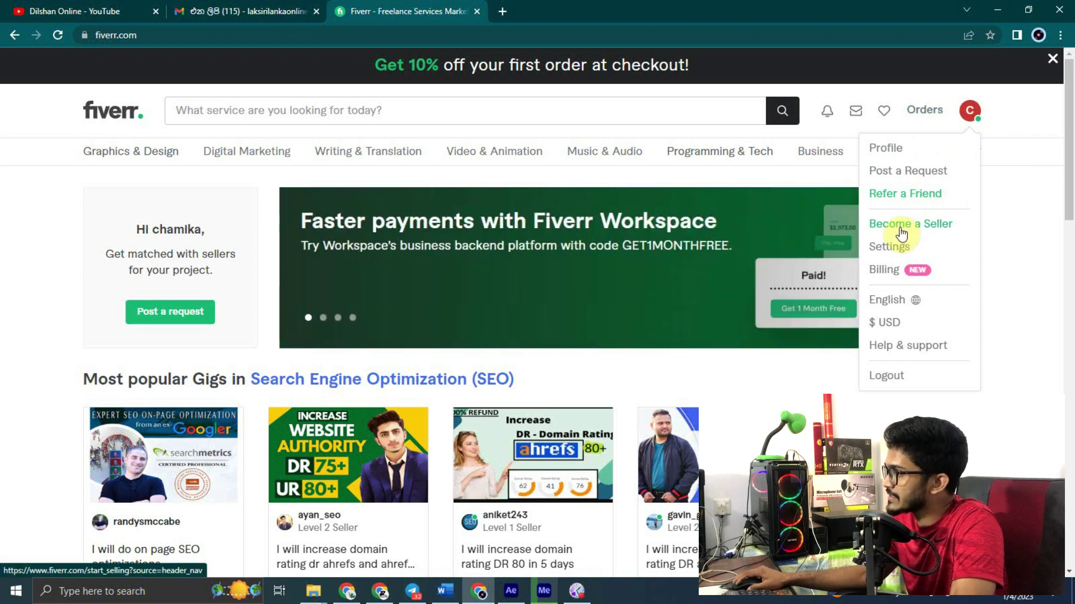
click(900, 226)
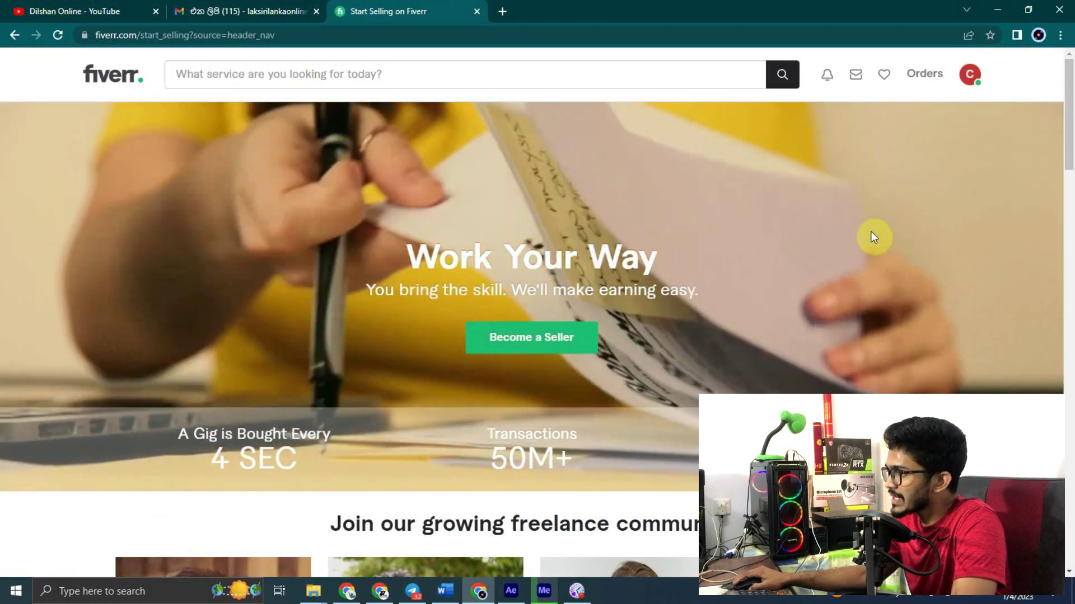
Start seller onboarding and continue past the profile tips and things-to-avoid pages
scroll(735, 270, down, 1)
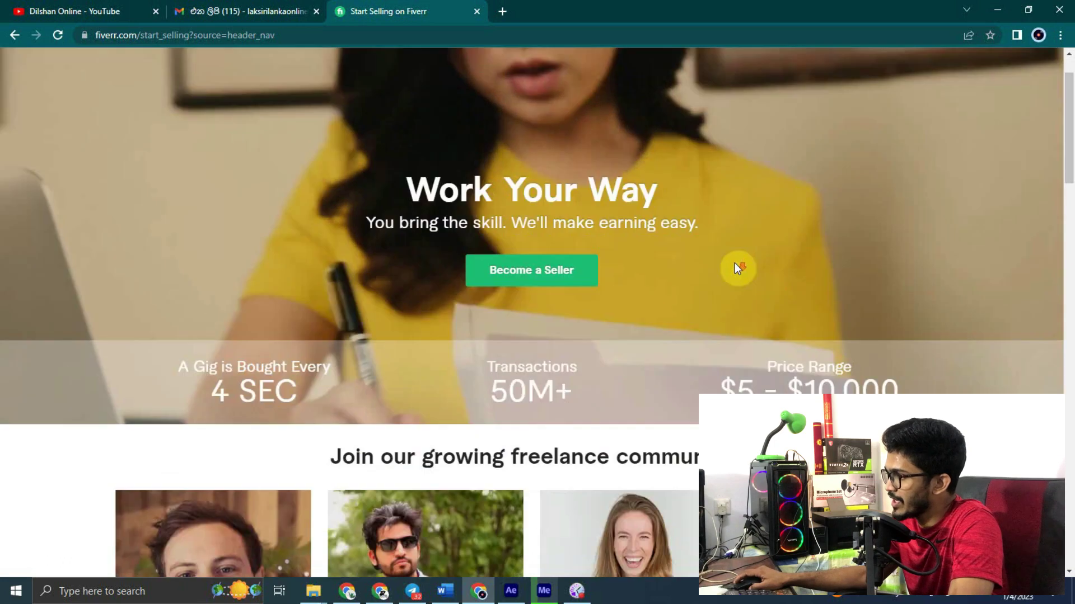
scroll(736, 270, down, 5)
scroll(736, 269, up, 6)
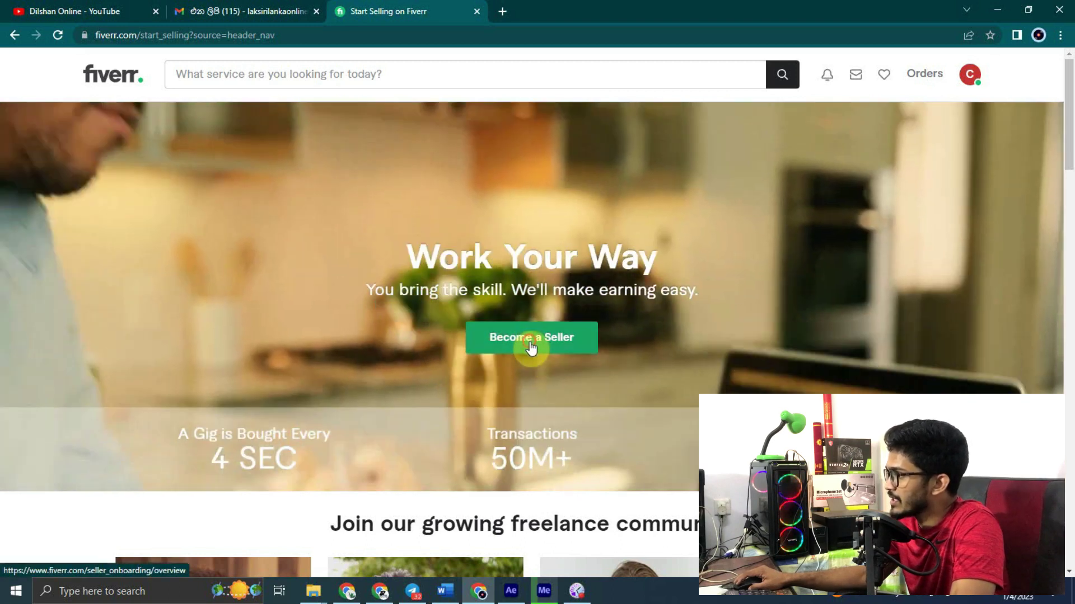
click(530, 348)
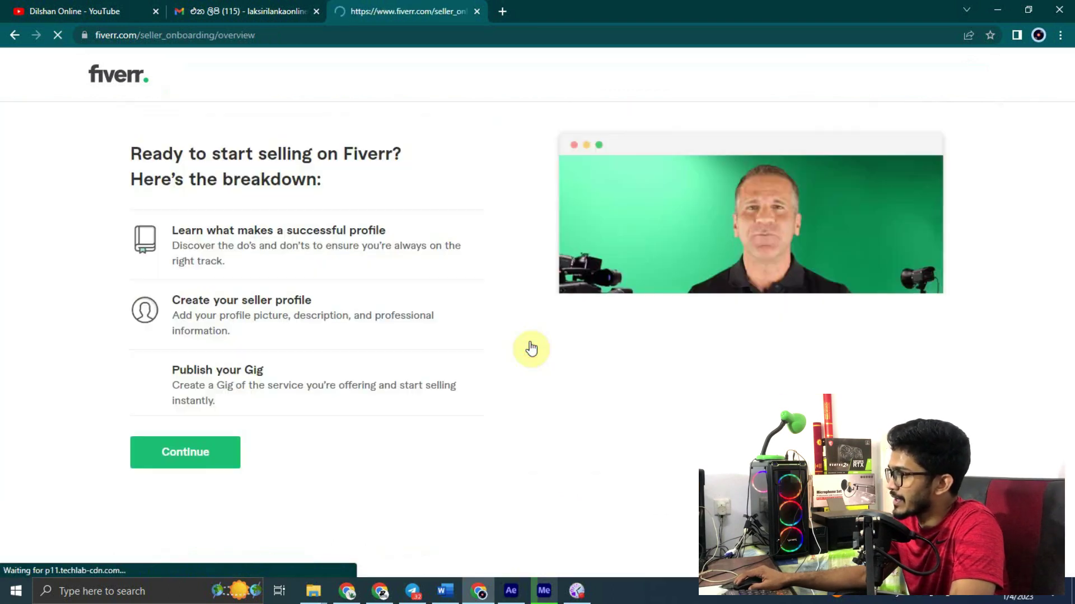
click(198, 455)
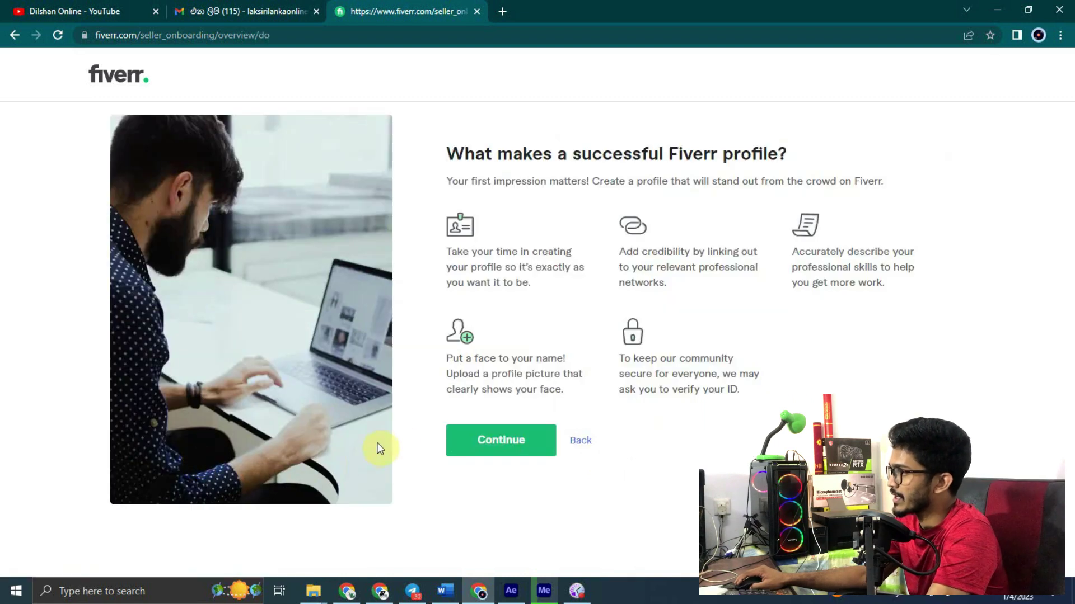
click(520, 449)
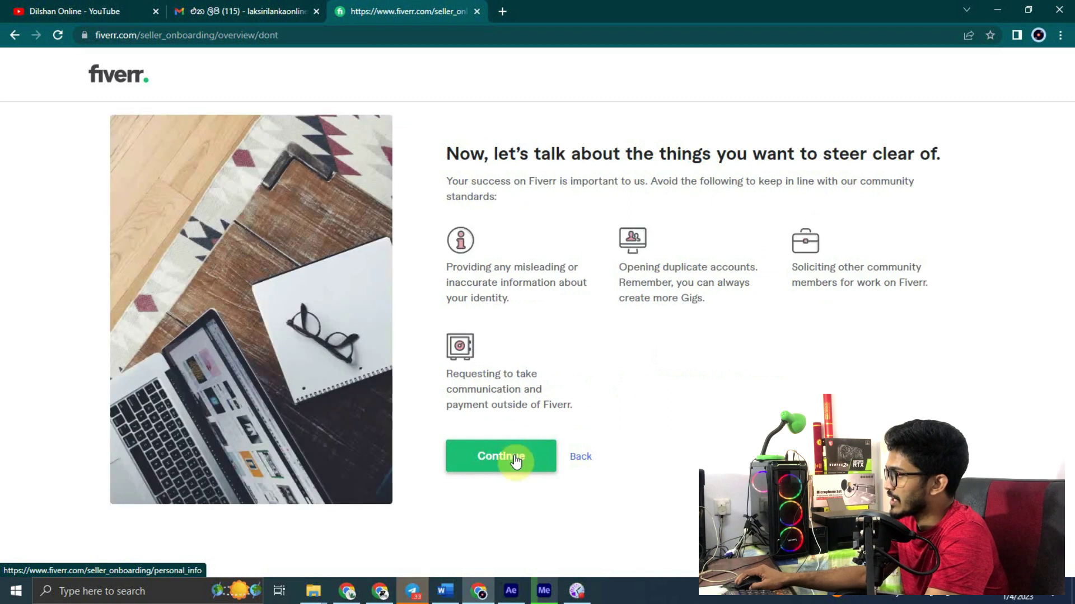
click(516, 461)
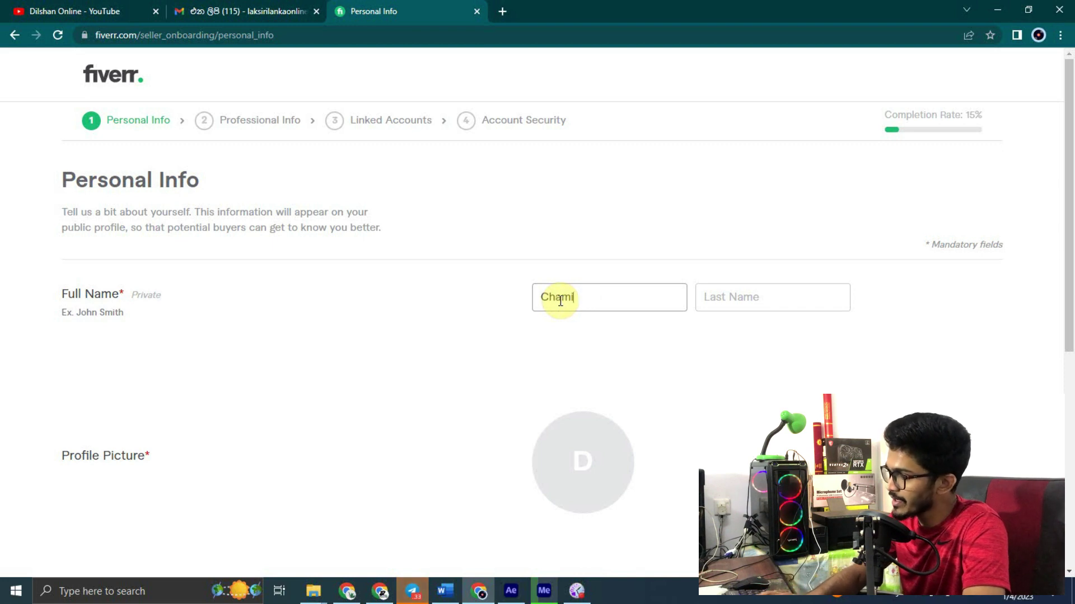
Enter the seller's last name and bring up the file chooser for the profile picture
key(Tab)
text(D)
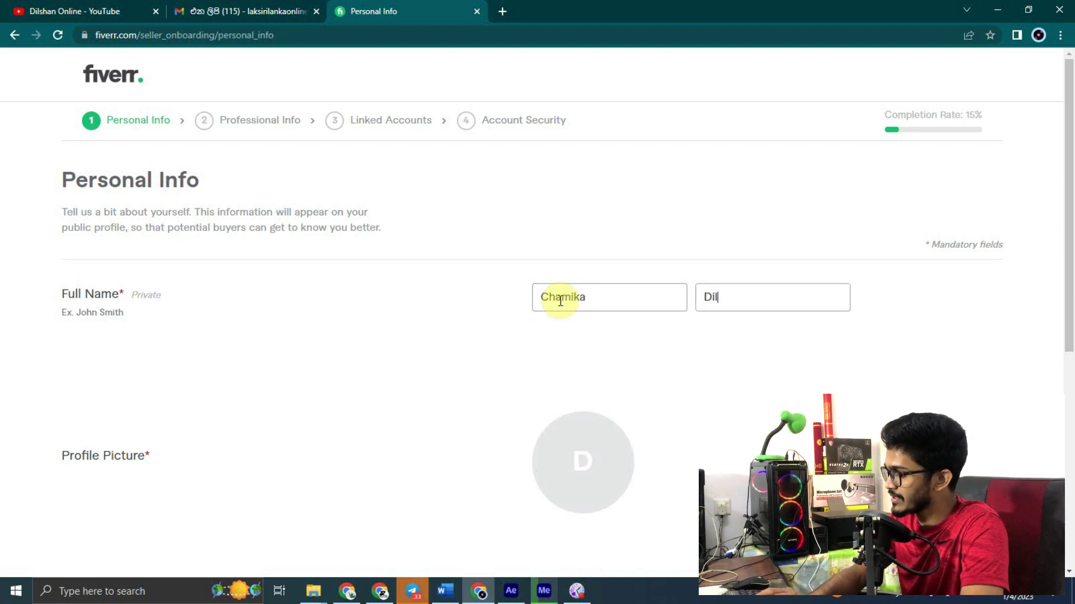
scroll(528, 140, down, 4)
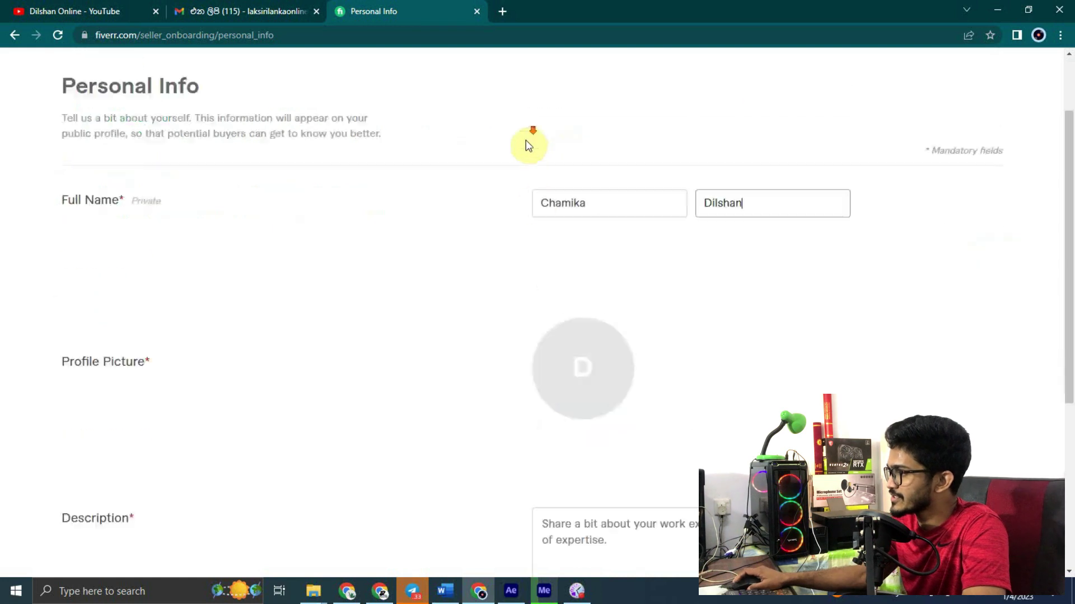
scroll(586, 316, up, 1)
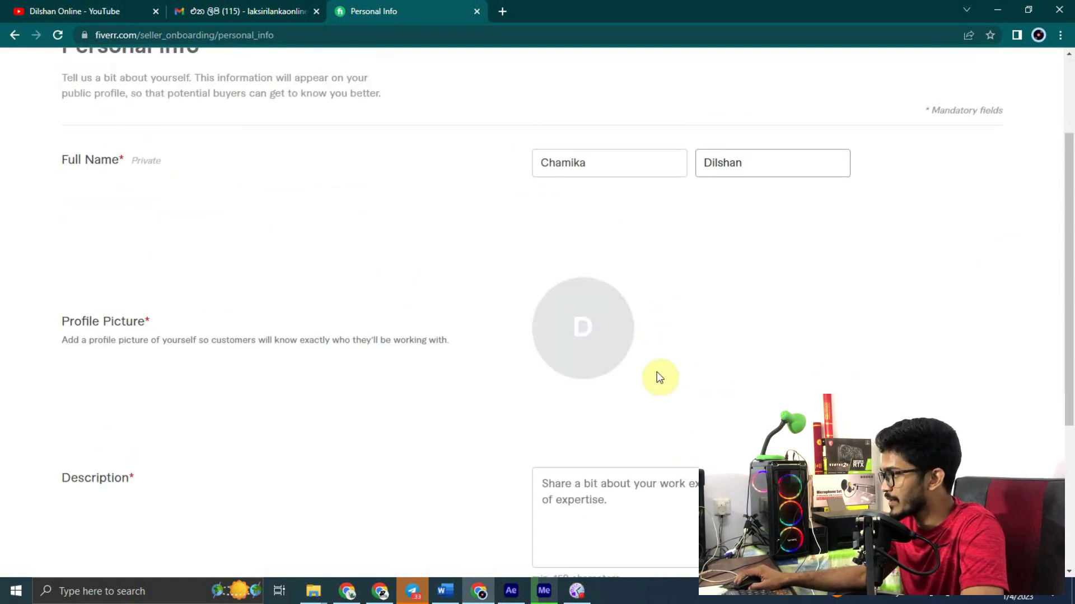
click(582, 334)
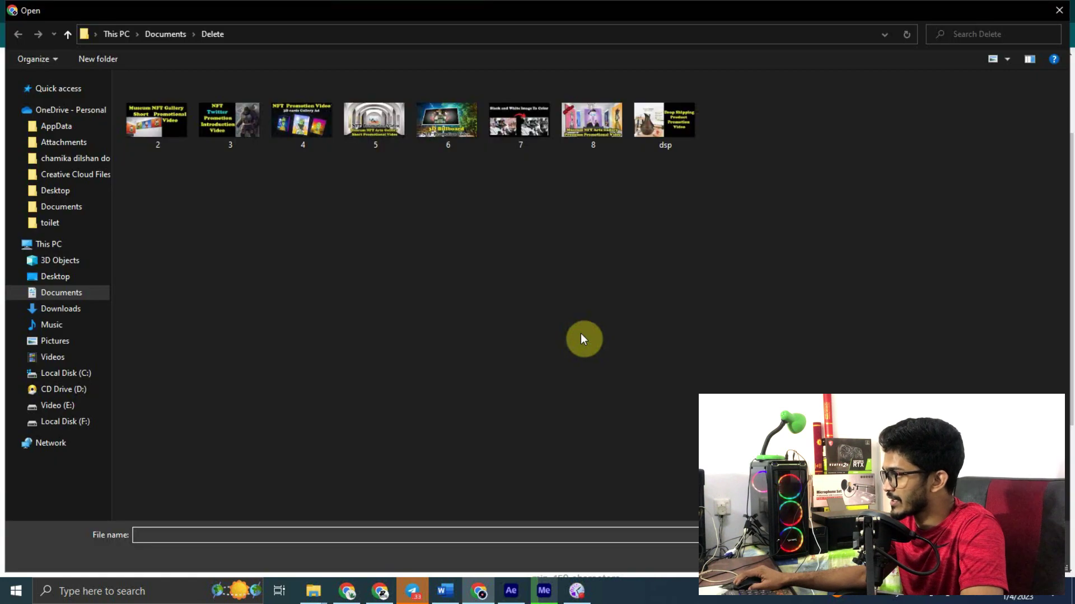
Confirm the chosen photo so the profile picture upload begins
key(Escape)
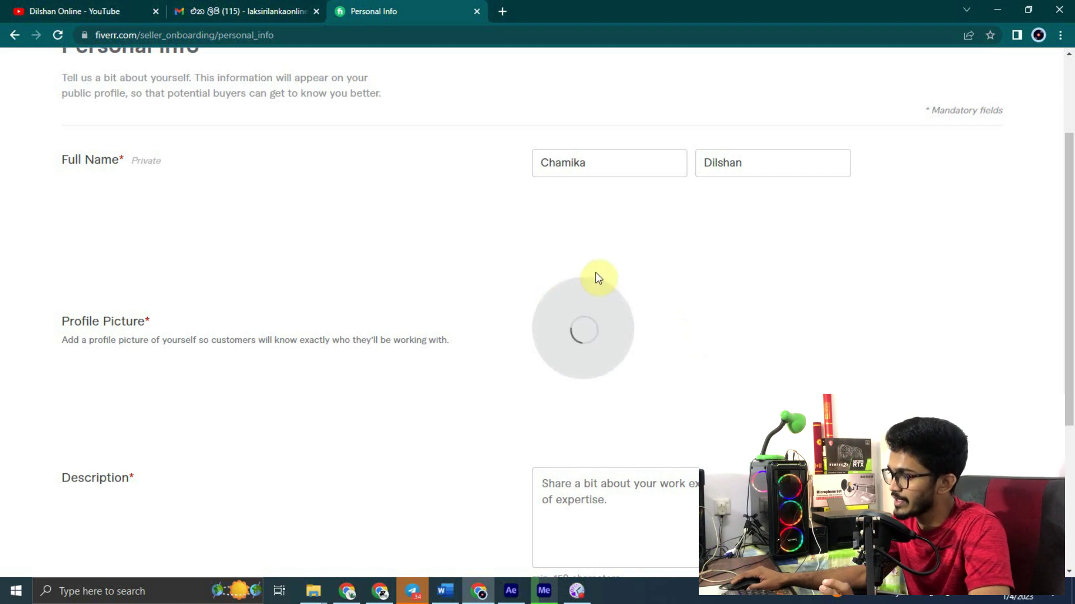
Wait for the profile photo upload to finish and place the cursor in the Description field
scroll(552, 291, down, 1)
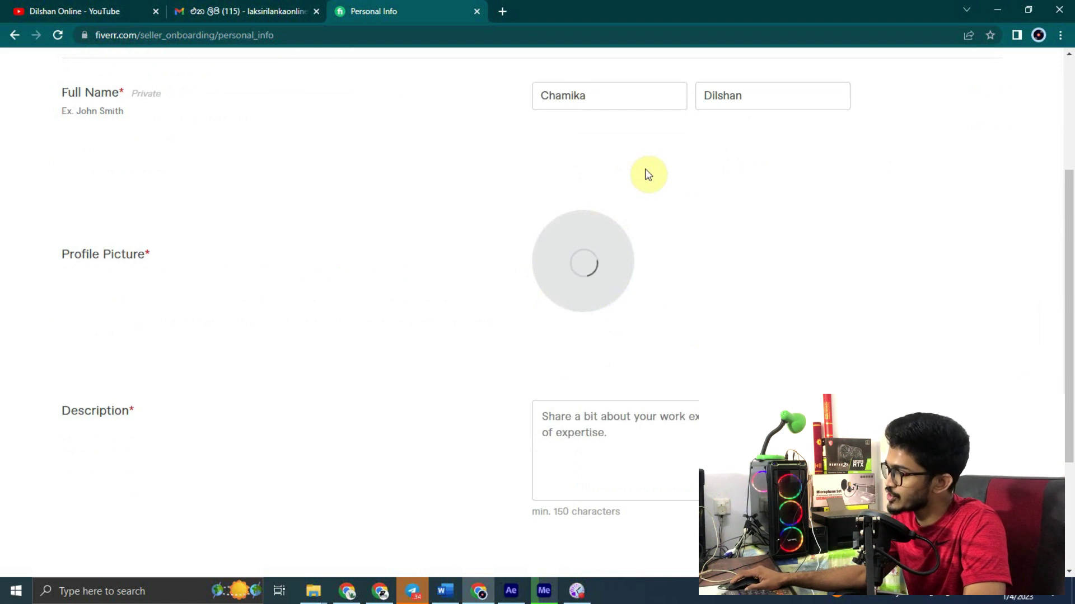
scroll(576, 331, down, 2)
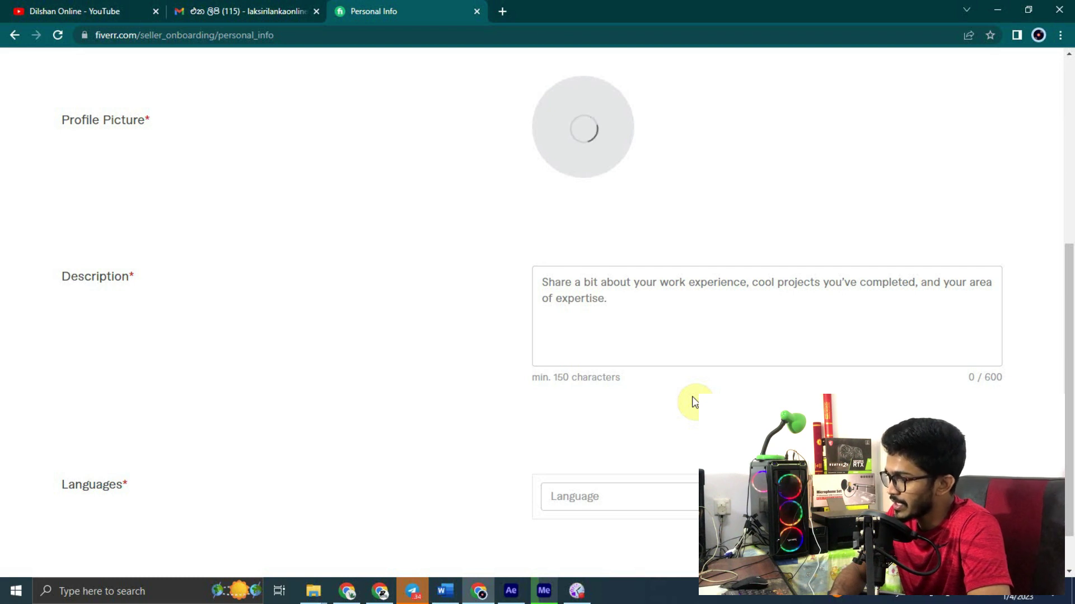
scroll(692, 397, down, 1)
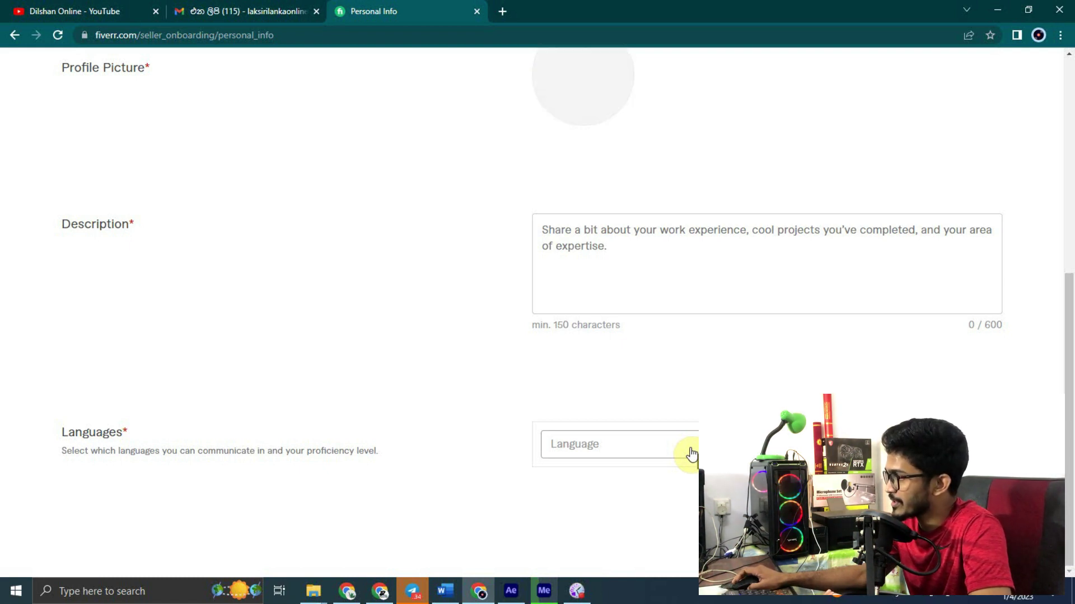
scroll(692, 455, up, 2)
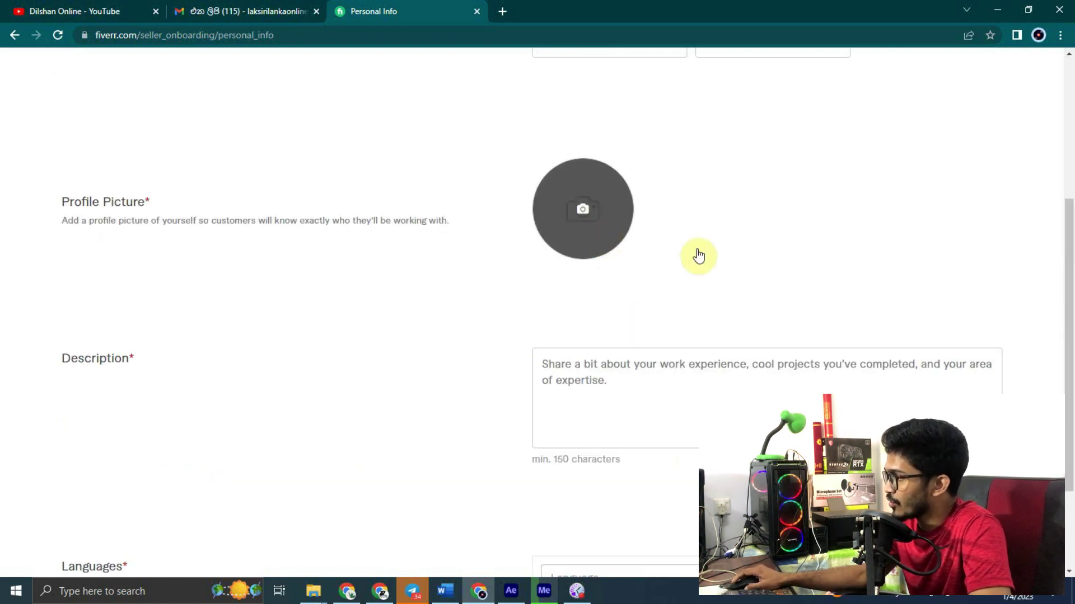
scroll(537, 313, down, 2)
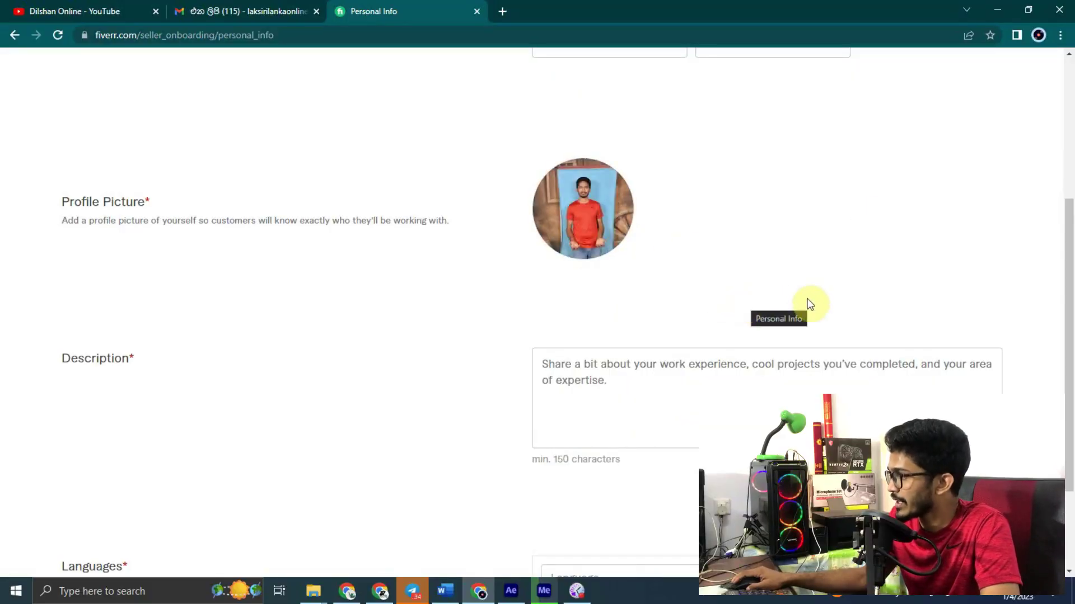
click(581, 398)
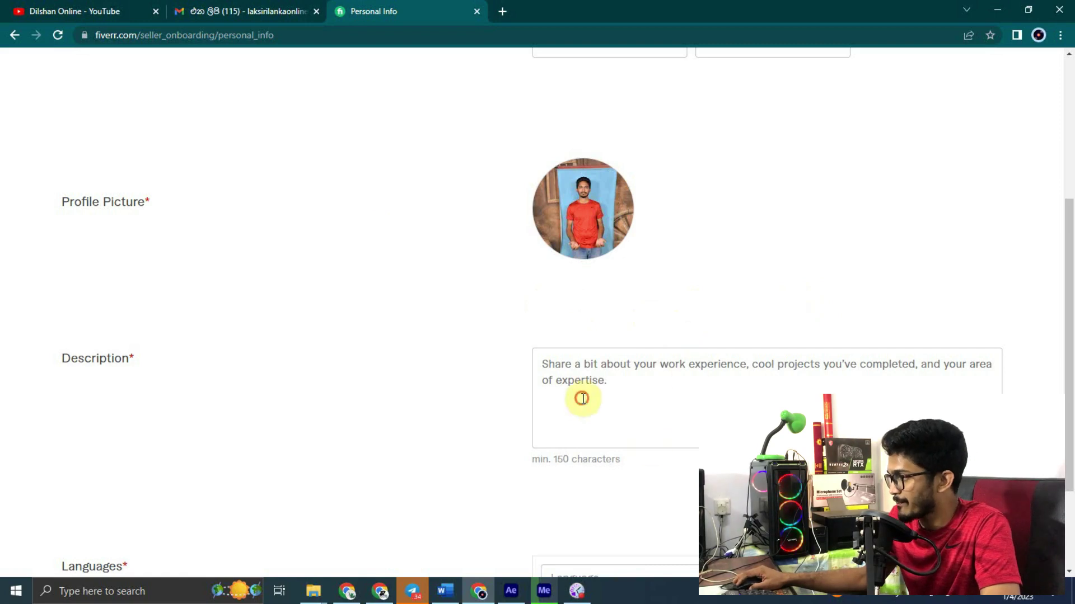
Load fiverr.com in a new tab and view a popular seller's profile, selecting its tagline
click(503, 11)
text(f)
key(Return)
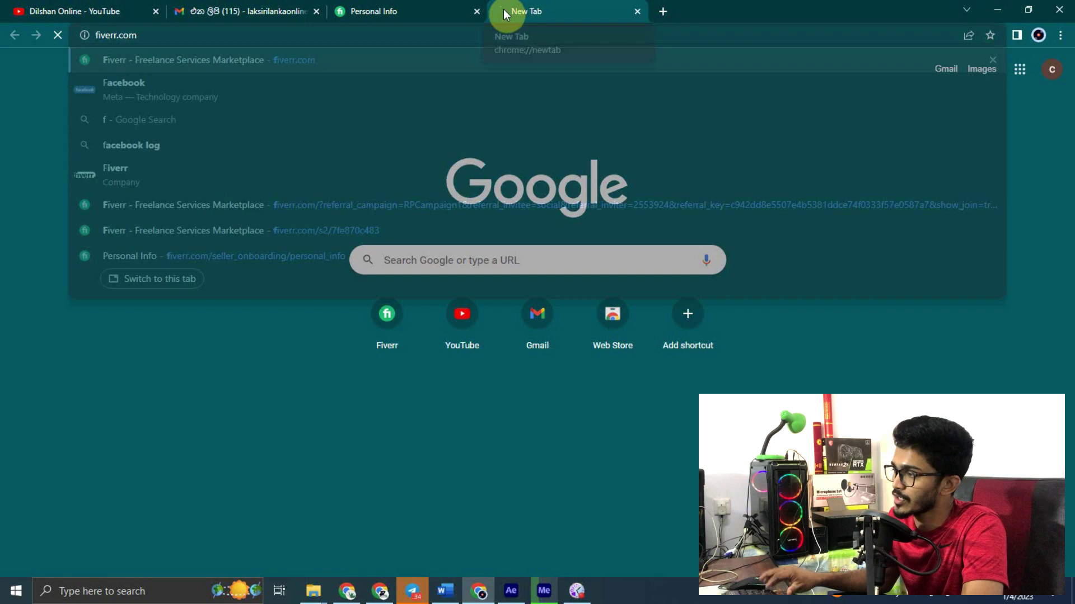
scroll(521, 228, down, 1)
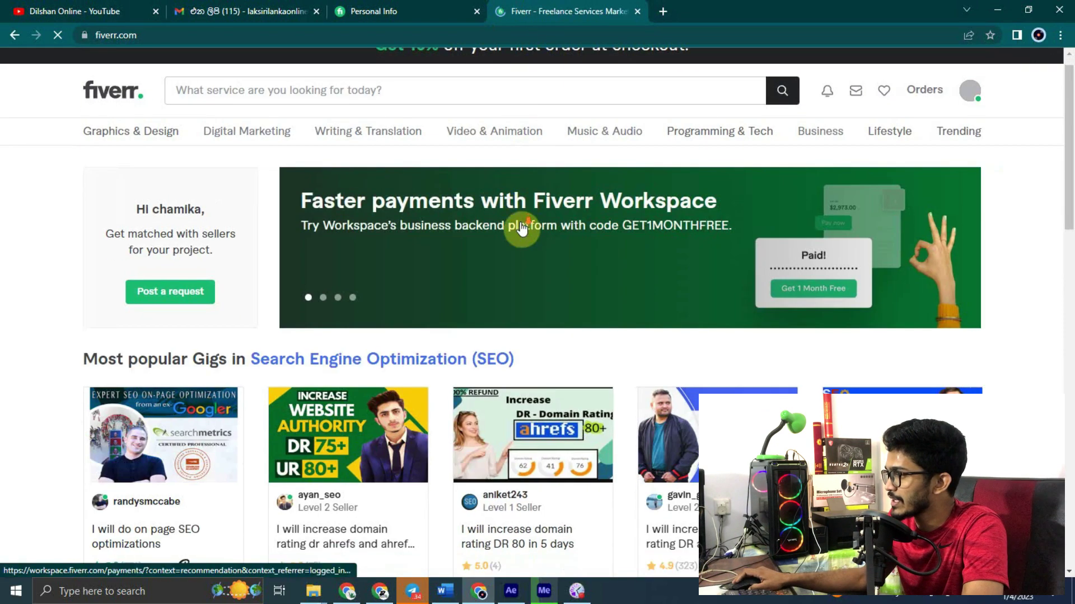
scroll(521, 228, down, 3)
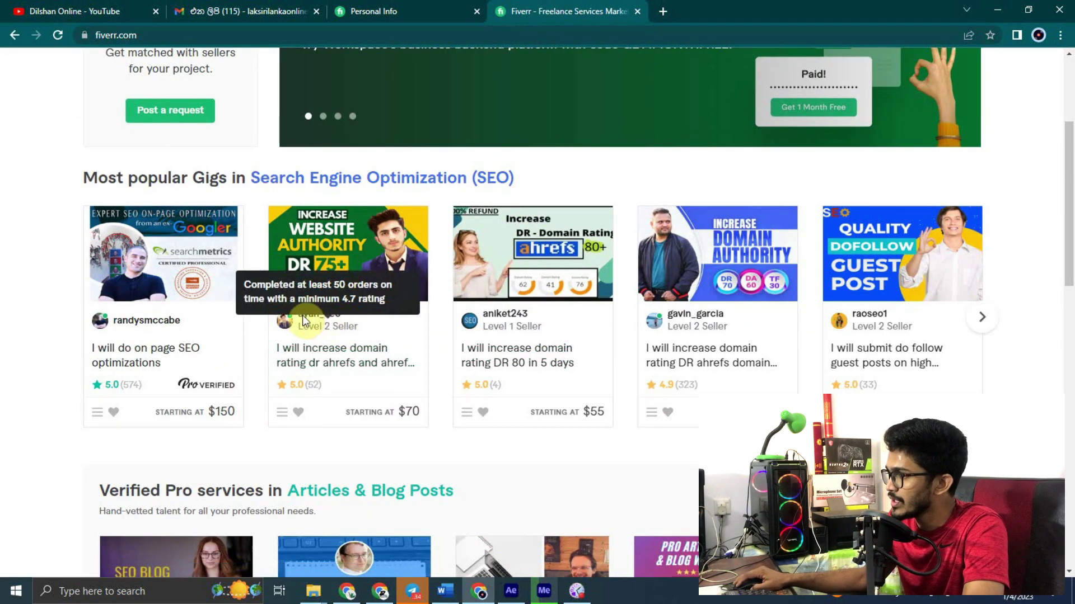
click(692, 313)
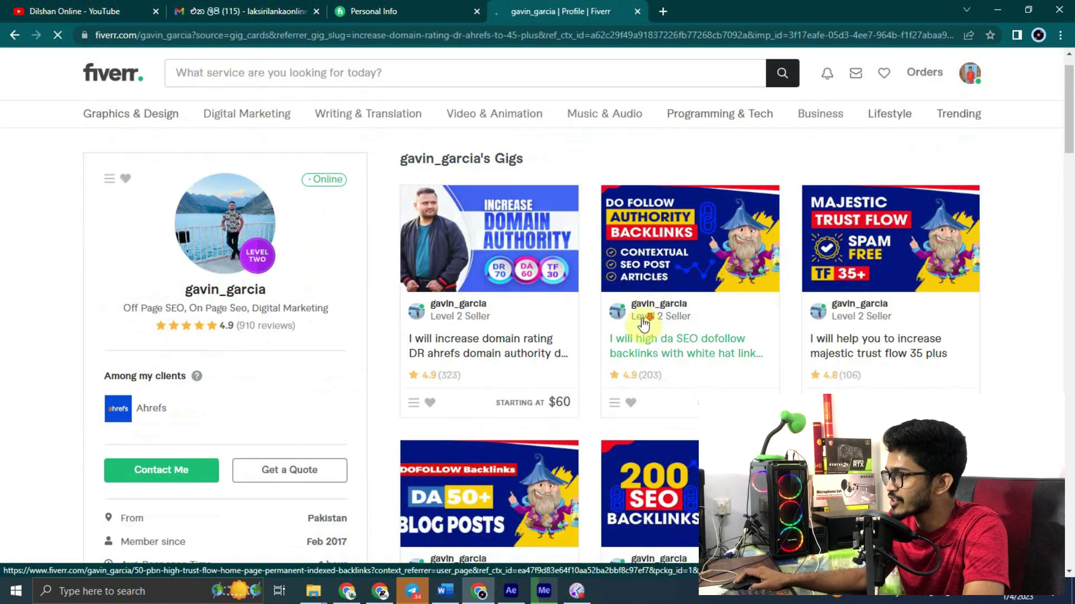
scroll(642, 323, down, 4)
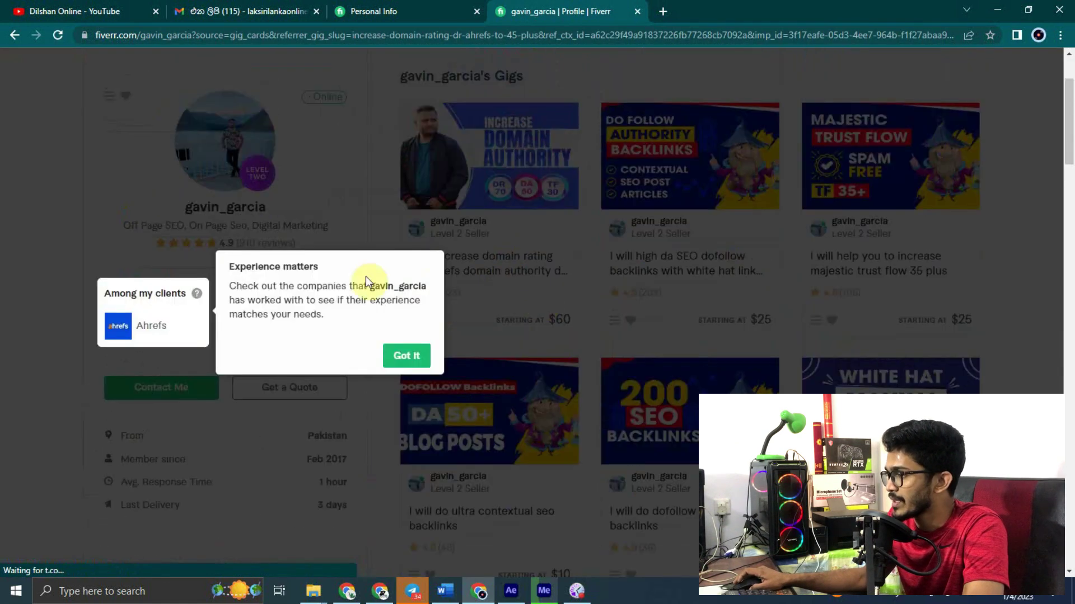
click(407, 355)
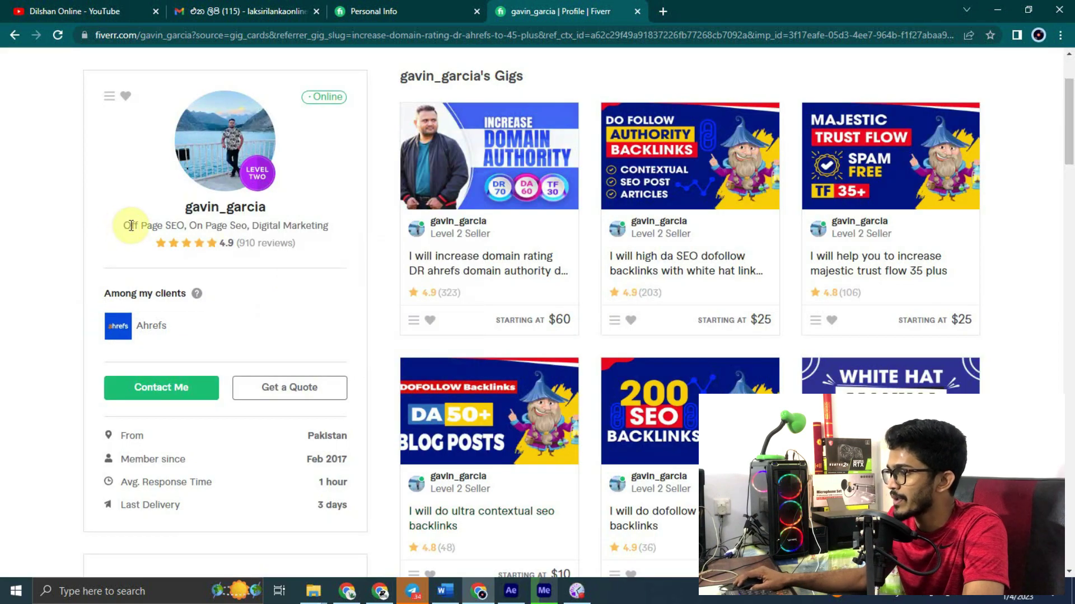
drag(124, 231, 257, 240)
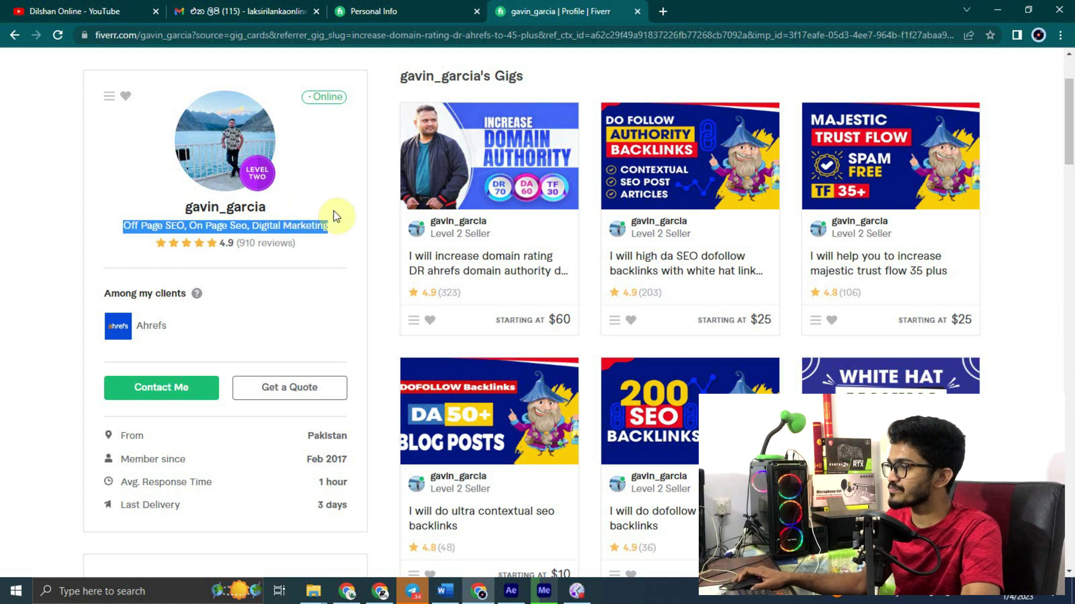
Go to the Video Editing category listing under Video & Animation
scroll(336, 216, up, 2)
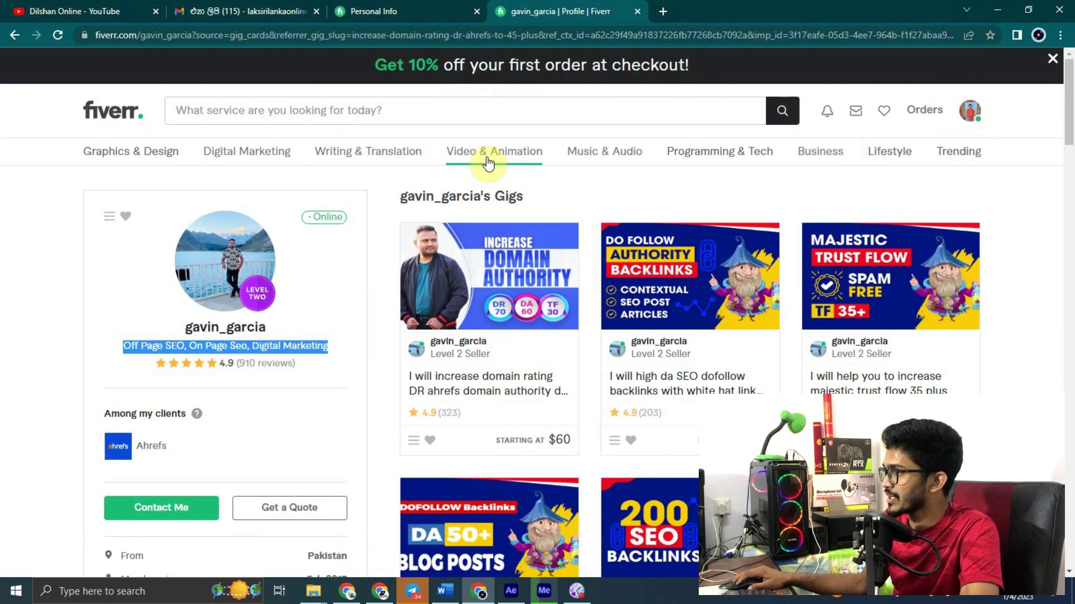
mouse_move(491, 159)
click(493, 197)
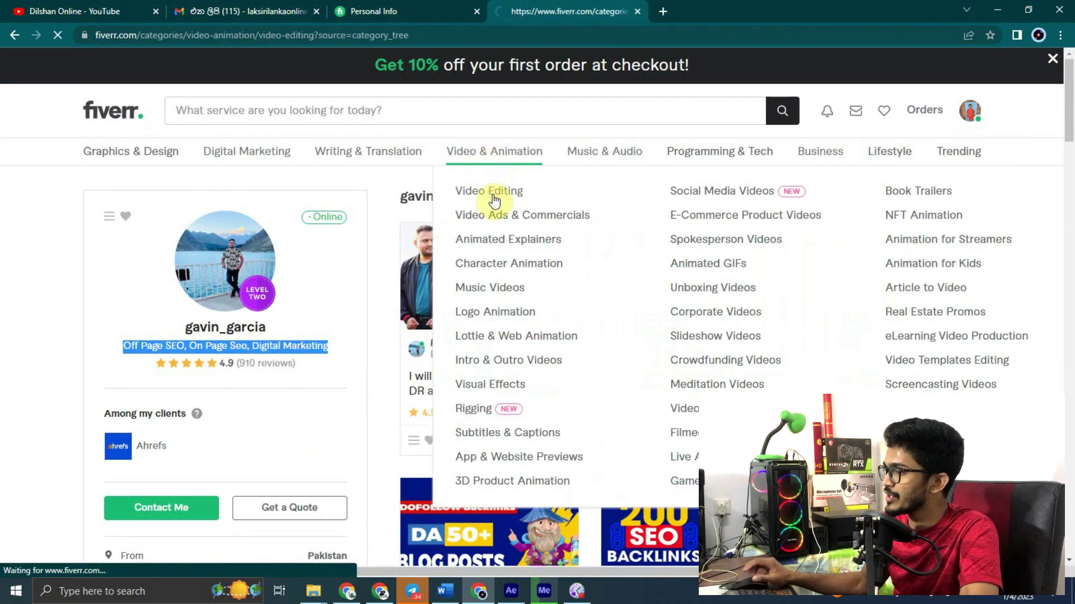
scroll(496, 215, down, 1)
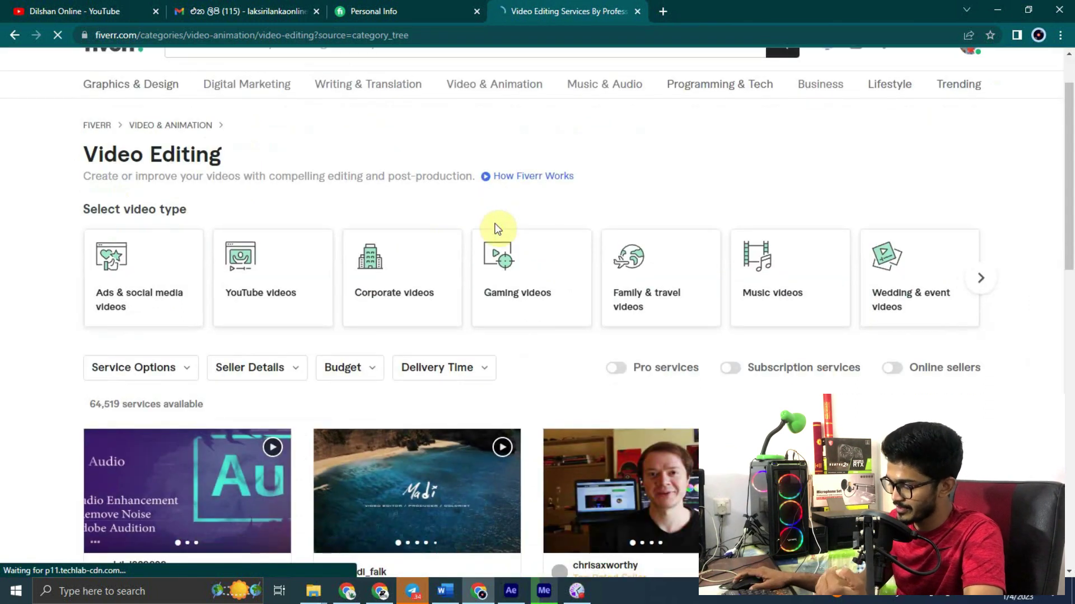
scroll(579, 408, down, 2)
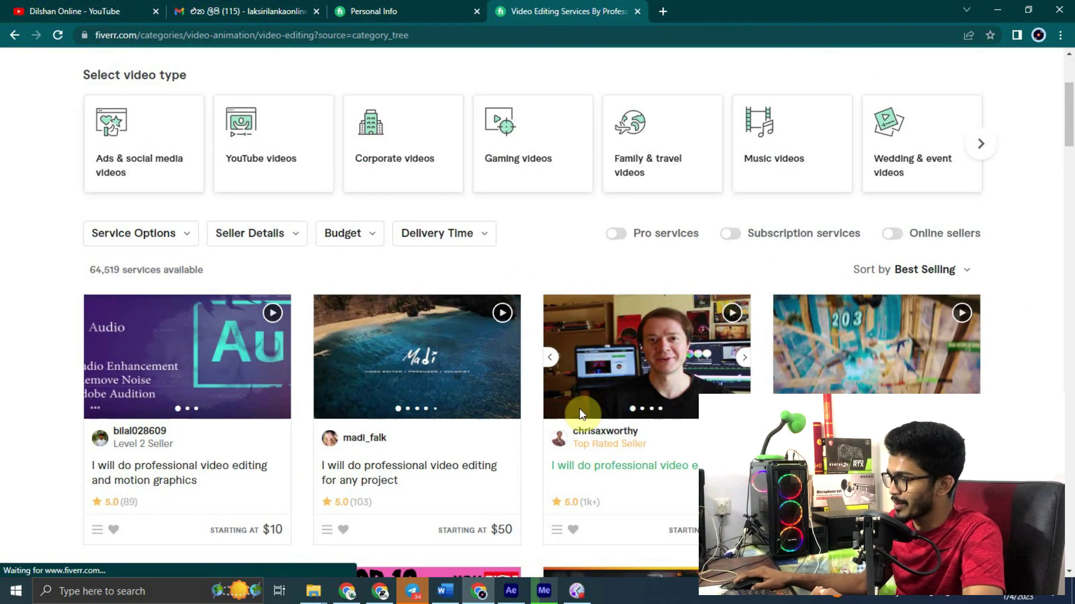
Open a video editing seller's profile and select its 'Stay Creative' tagline
click(146, 437)
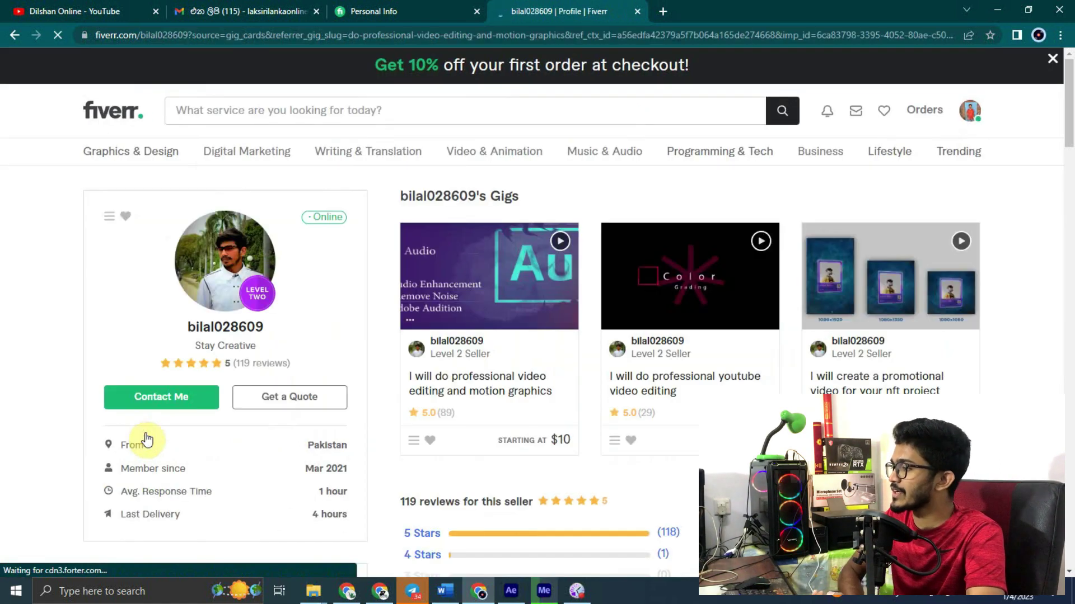
scroll(244, 297, down, 1)
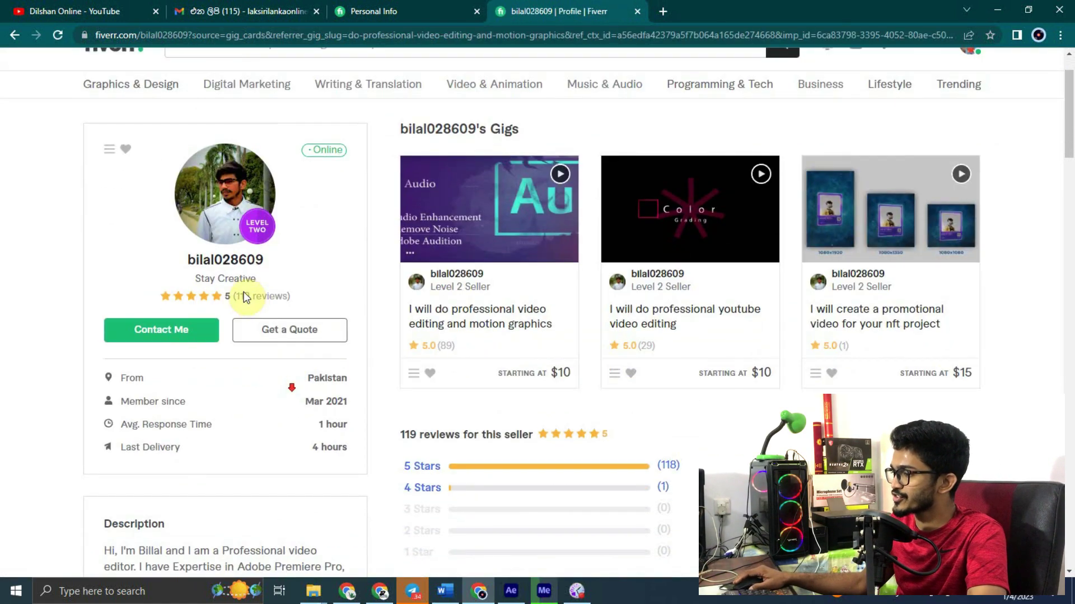
triple_click(222, 279)
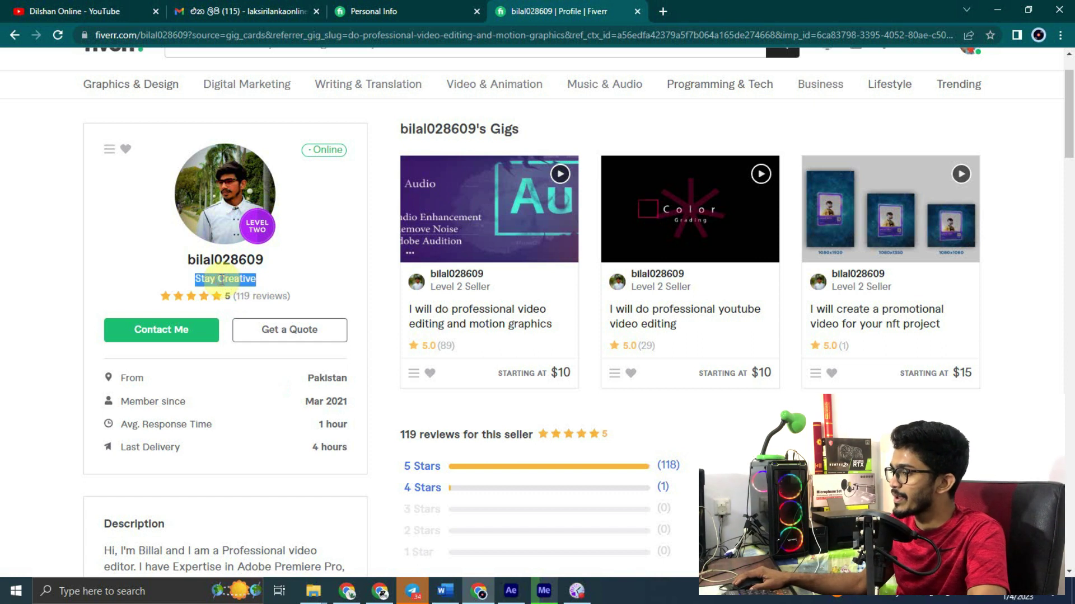
scroll(223, 280, down, 3)
scroll(223, 279, up, 3)
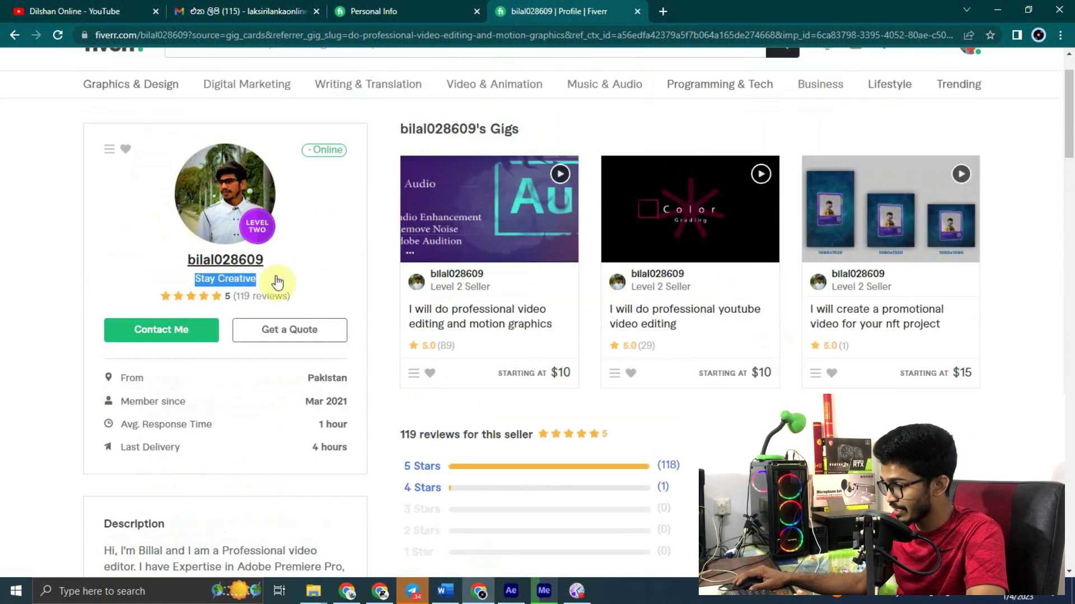
Select the seller's Description text and copy it into a Notepad note
scroll(232, 283, down, 2)
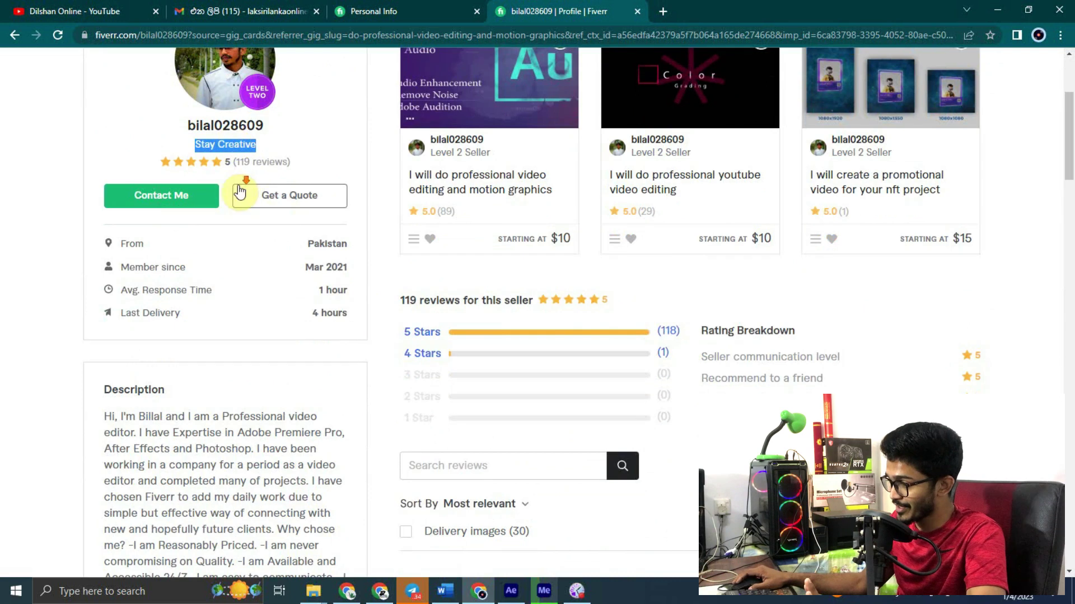
scroll(239, 190, down, 2)
scroll(167, 304, down, 2)
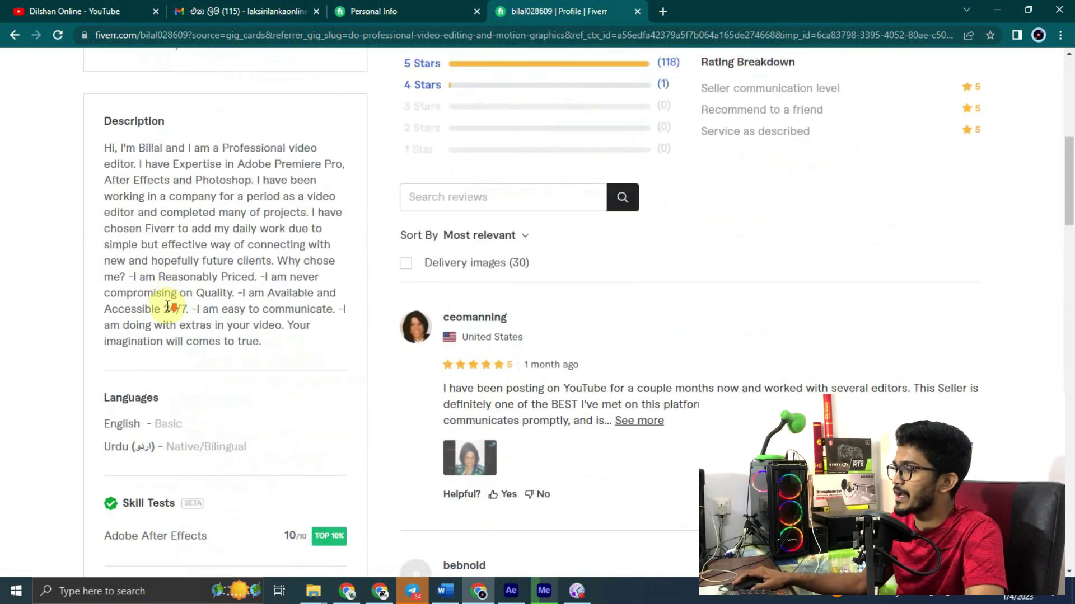
drag(104, 143, 294, 307)
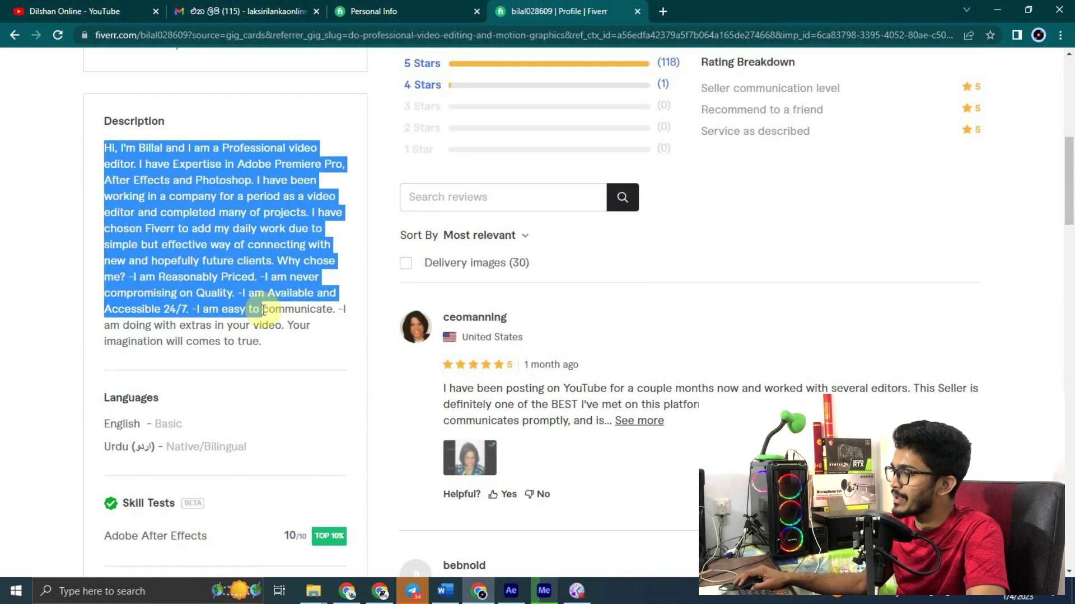
click(183, 161)
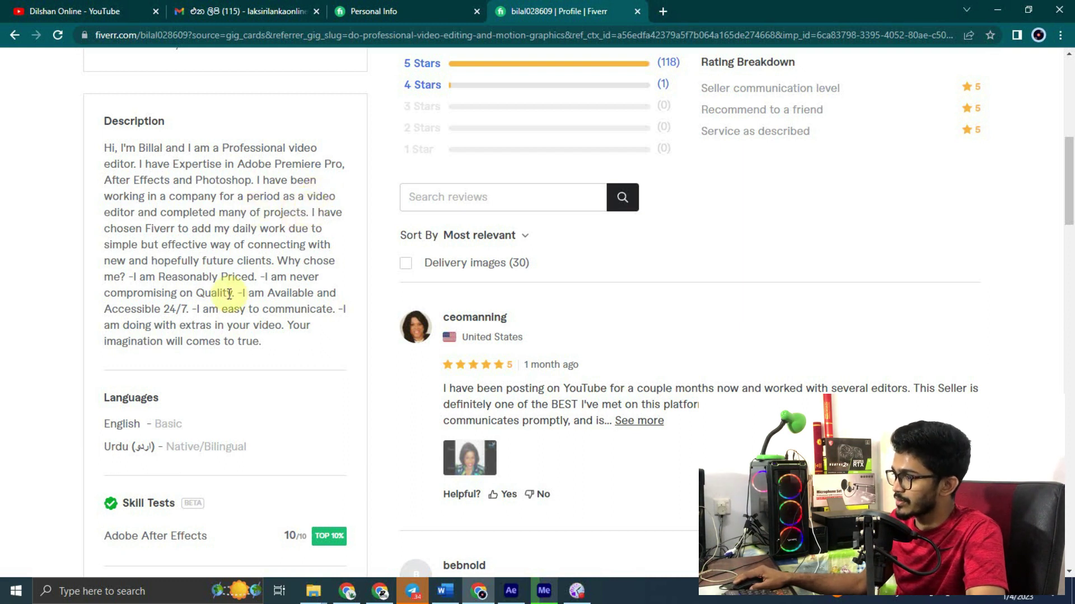
scroll(233, 314, down, 1)
scroll(233, 314, down, 2)
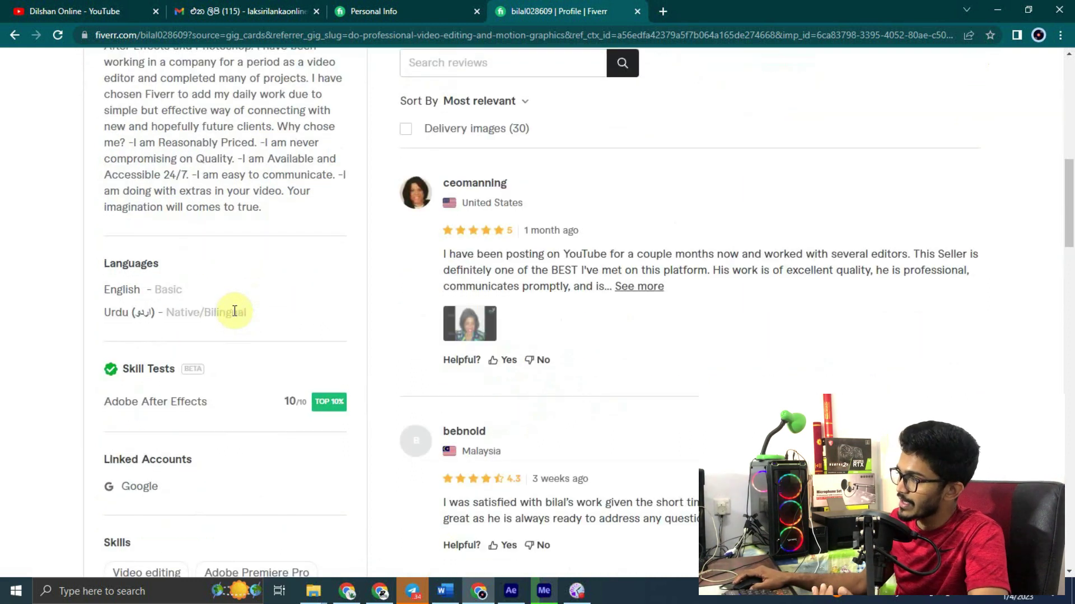
scroll(241, 308, up, 2)
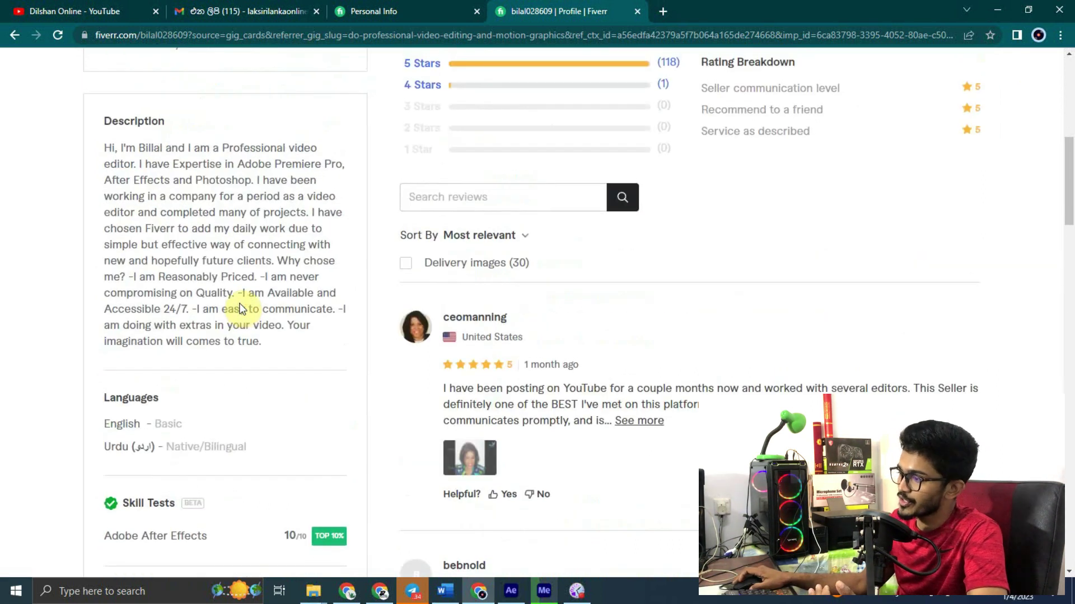
drag(263, 345, 106, 141)
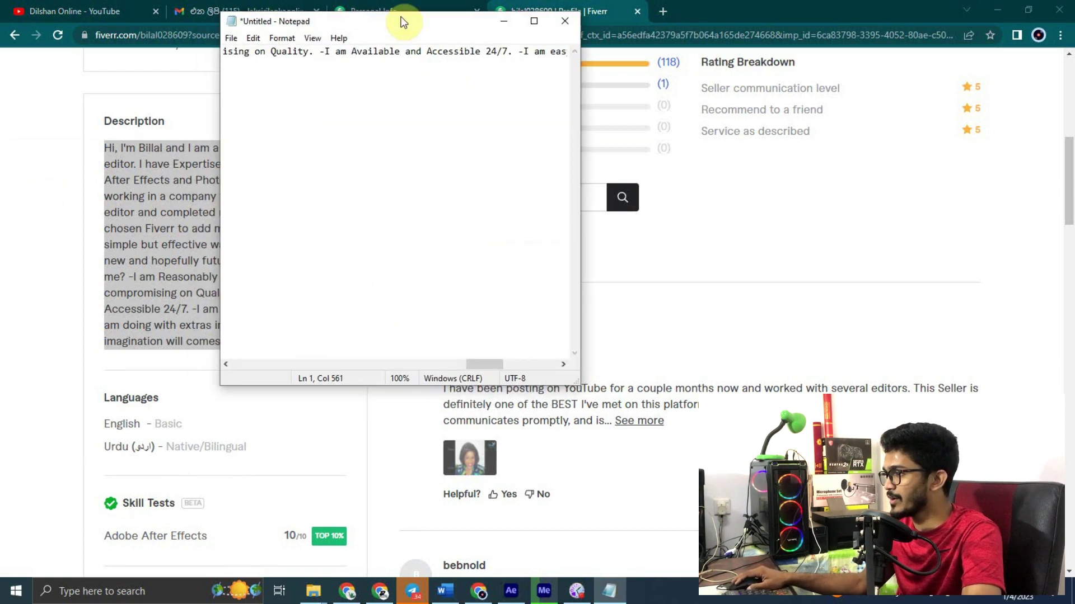
Split the pasted description onto new lines at '-I am doing', 'I have been working', 'I have chosen Fiverr' and 'Why chose me?'
double_click(443, 26)
click(521, 36)
click(656, 36)
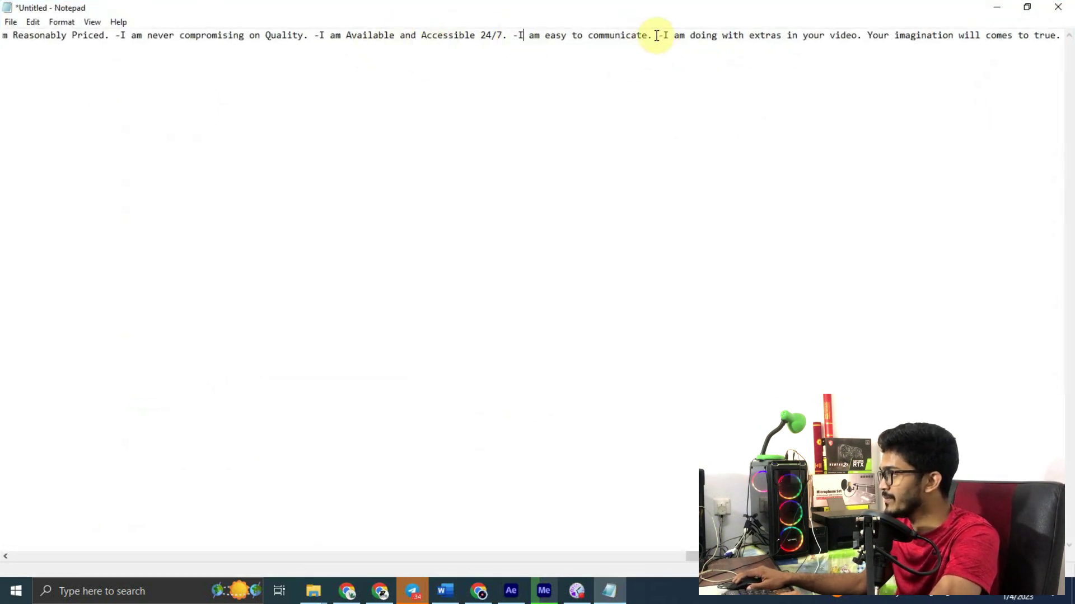
key(Return)
click(651, 35)
key(Return)
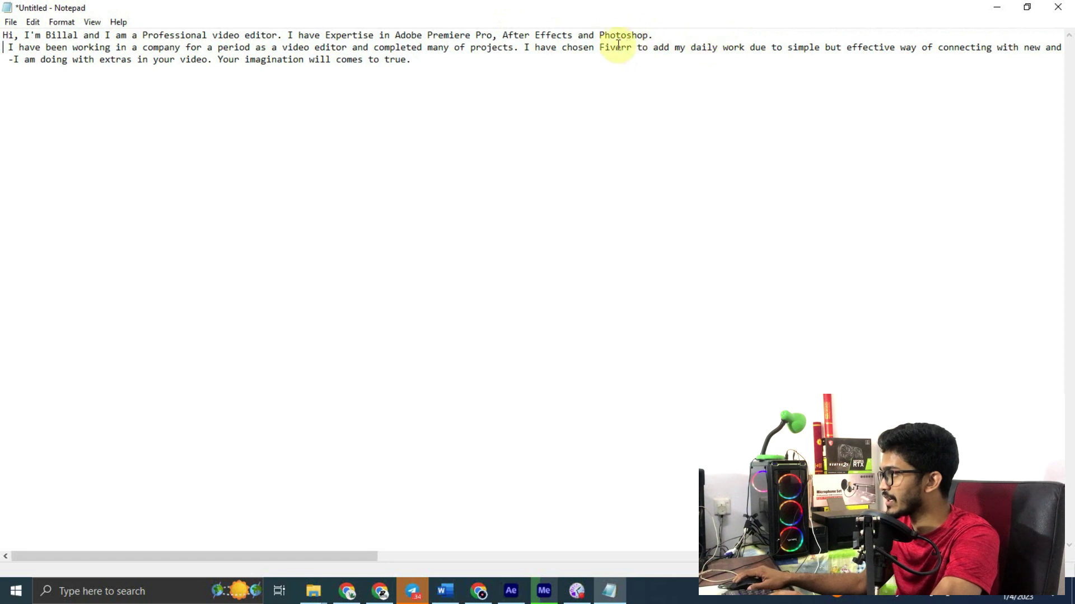
click(524, 47)
key(Return)
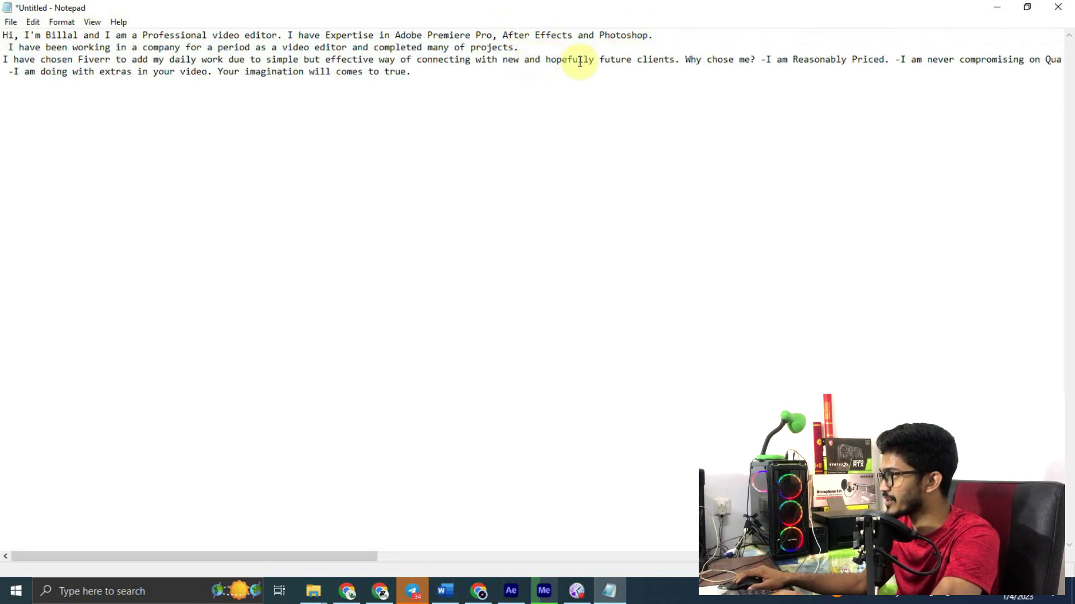
click(680, 59)
key(Return)
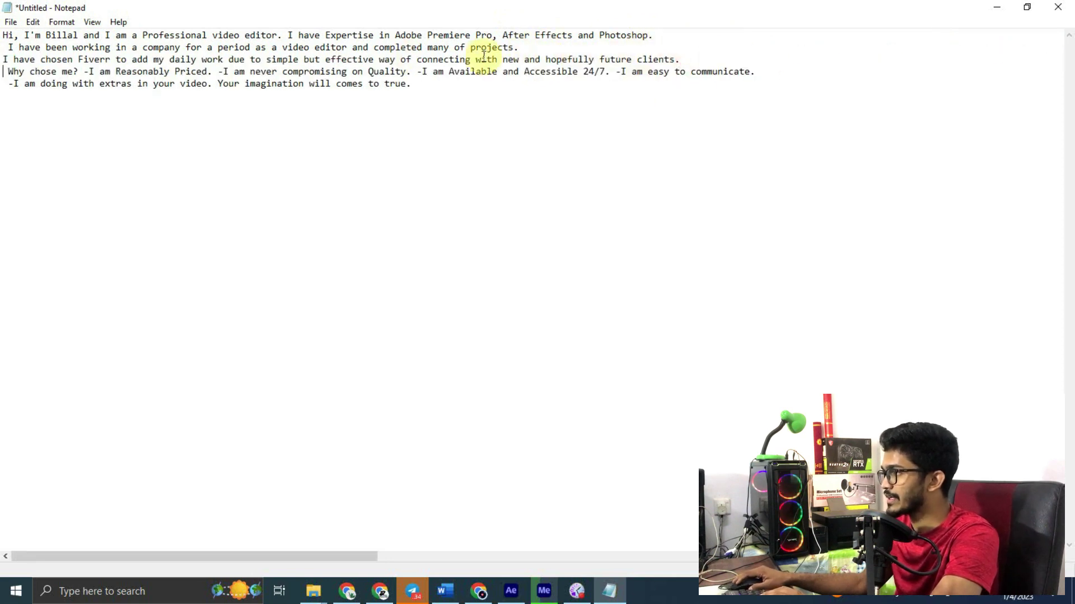
Copy the first two lines and return to the Fiverr Personal Info tab
drag(523, 47, 4, 35)
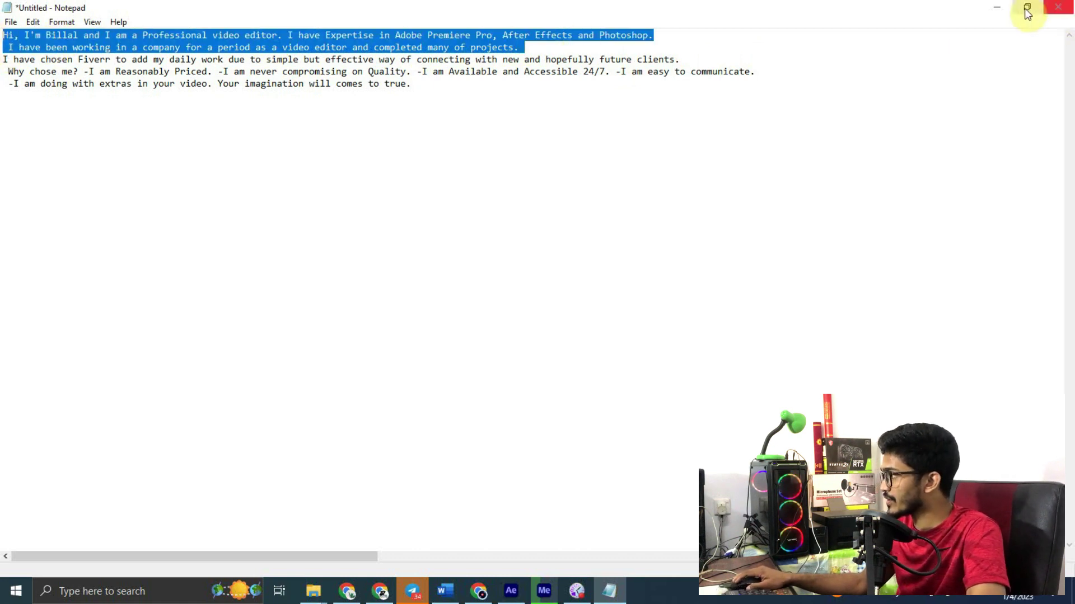
click(995, 7)
click(387, 9)
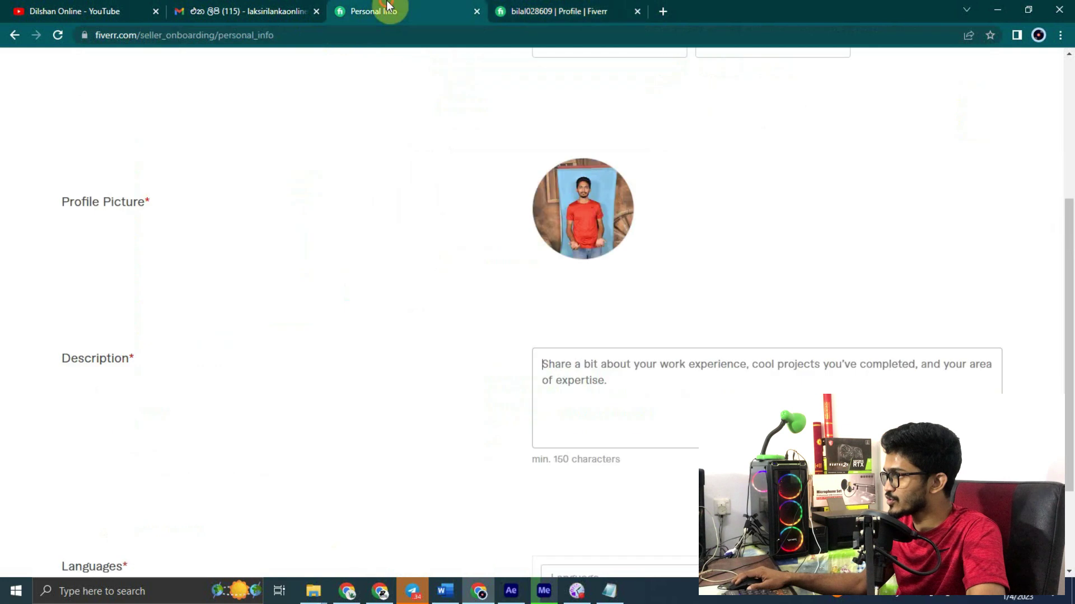
Paste the two-line video-editor introduction into Description with the user's name, applying the Grammarly fixes
click(573, 396)
key(ctrl+v)
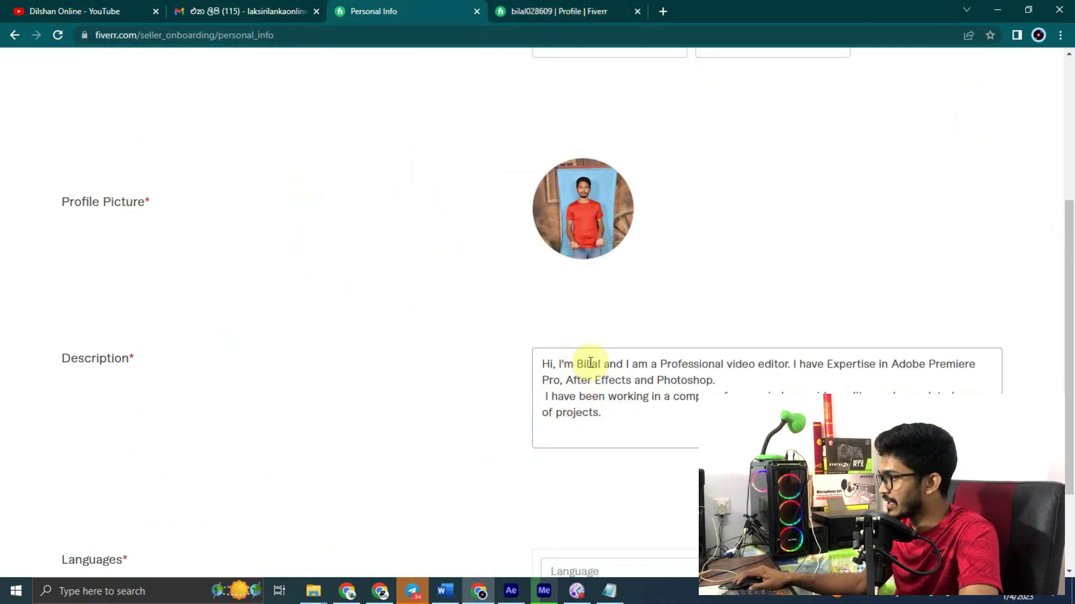
text(dilshan)
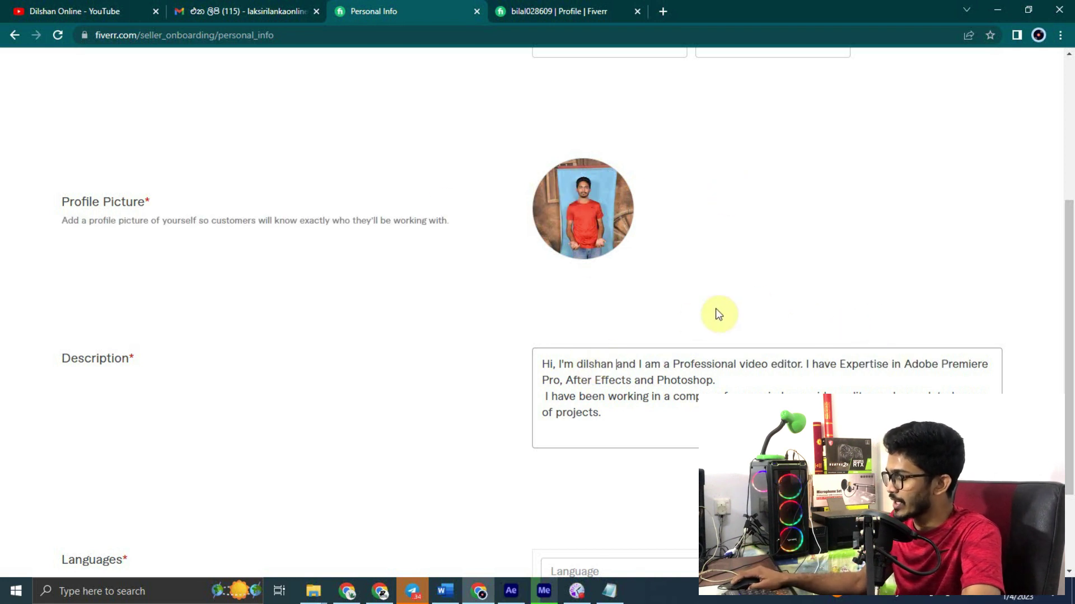
click(546, 396)
key(BackSpace)
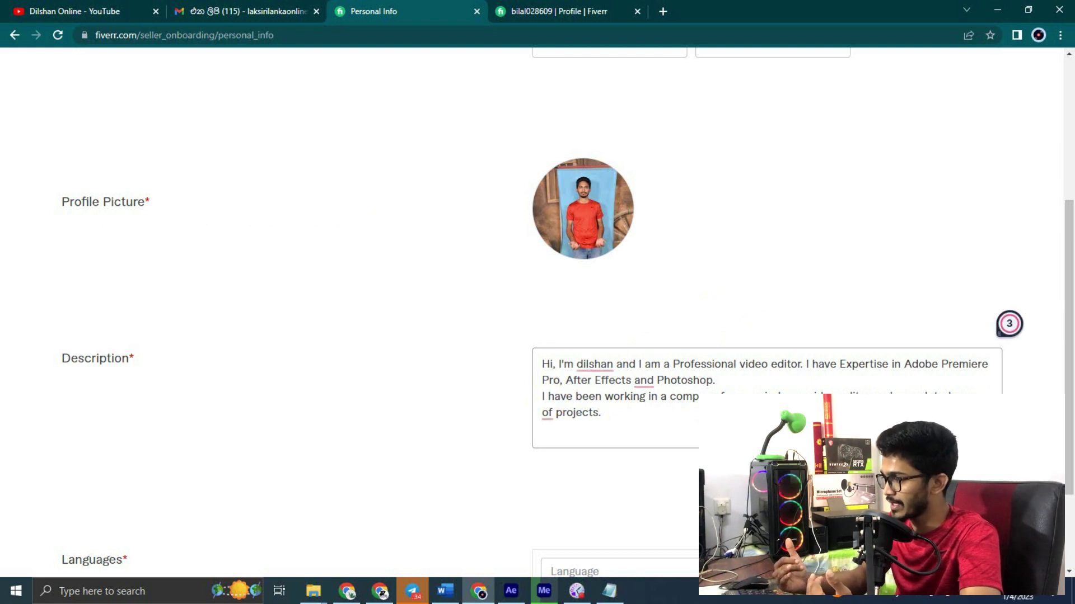
click(594, 364)
click(600, 402)
click(644, 381)
click(664, 417)
click(548, 415)
click(577, 449)
Add English under Languages
scroll(715, 365, down, 2)
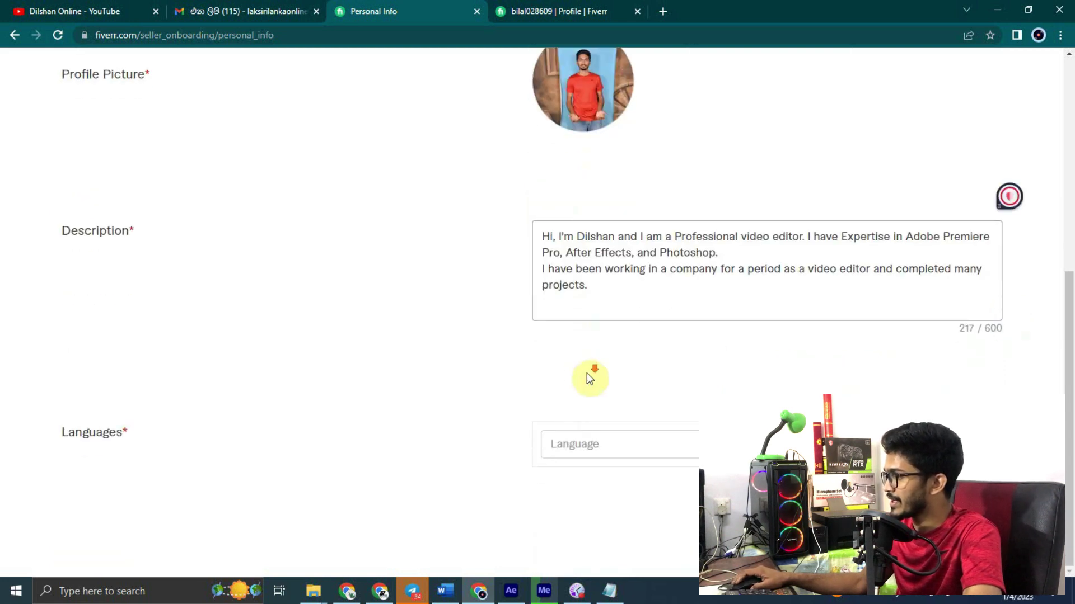
click(606, 455)
text(e)
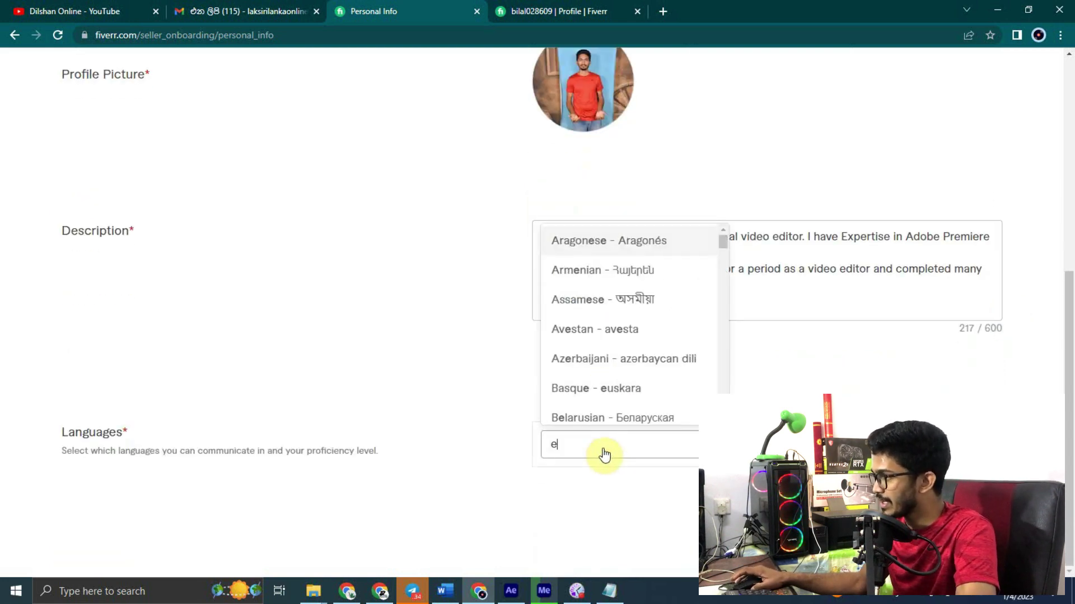
text(ng)
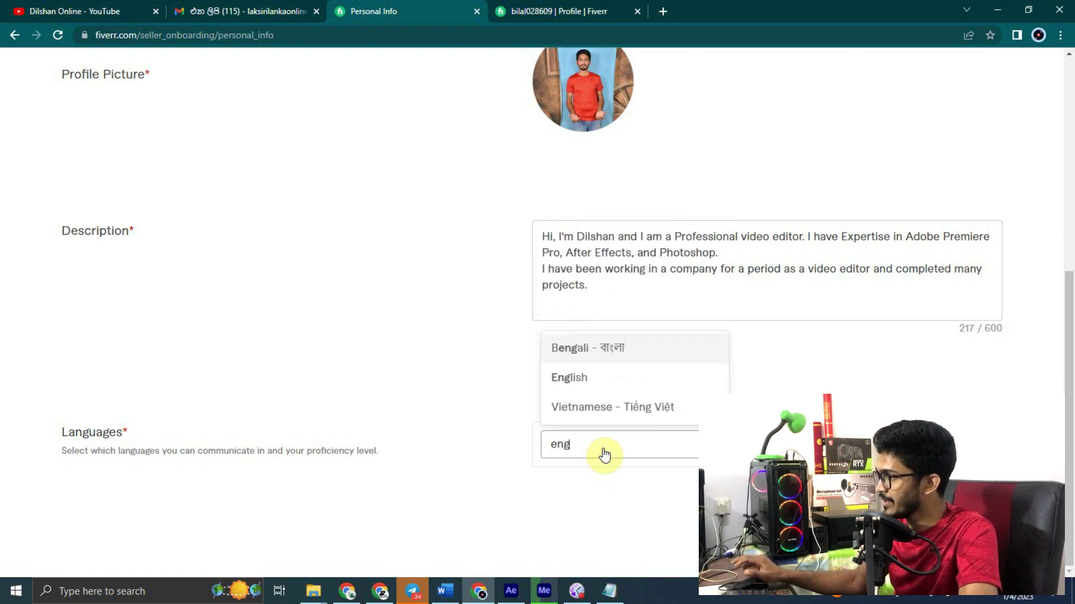
click(614, 375)
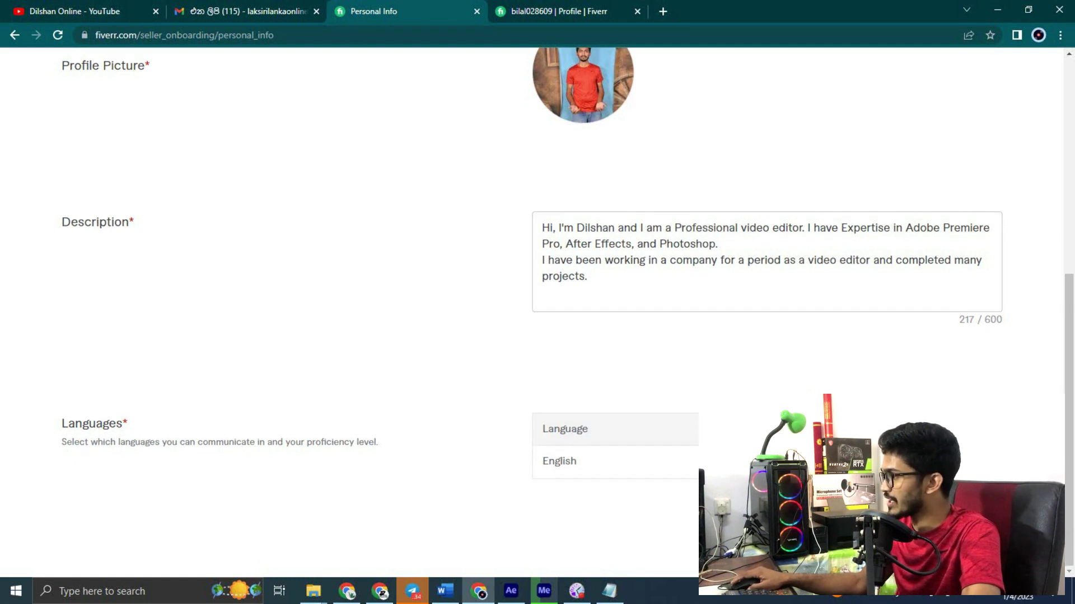
scroll(531, 313, up, 7)
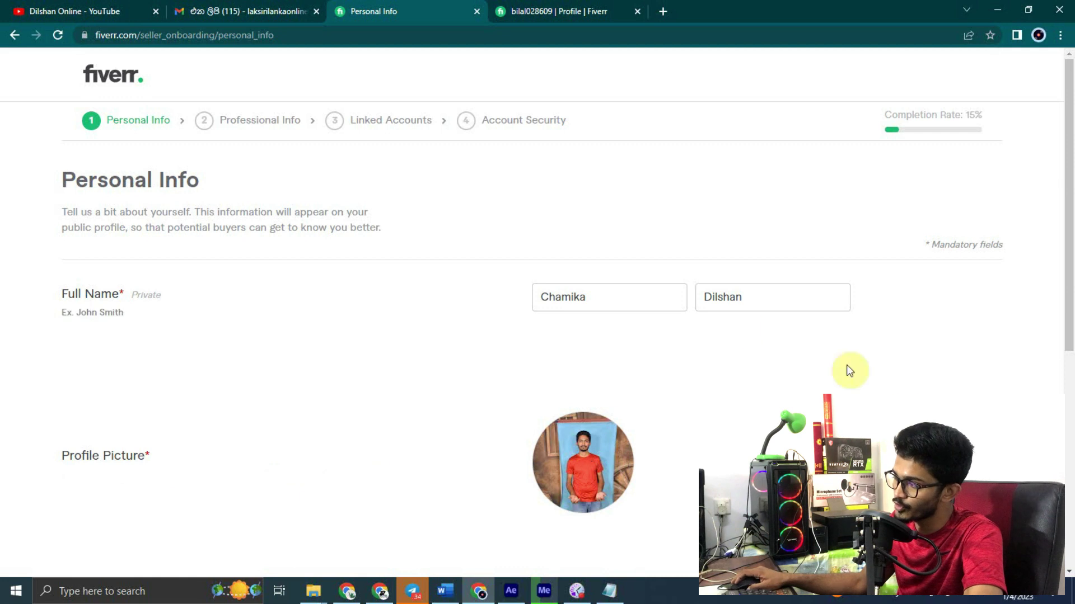
scroll(775, 305, down, 3)
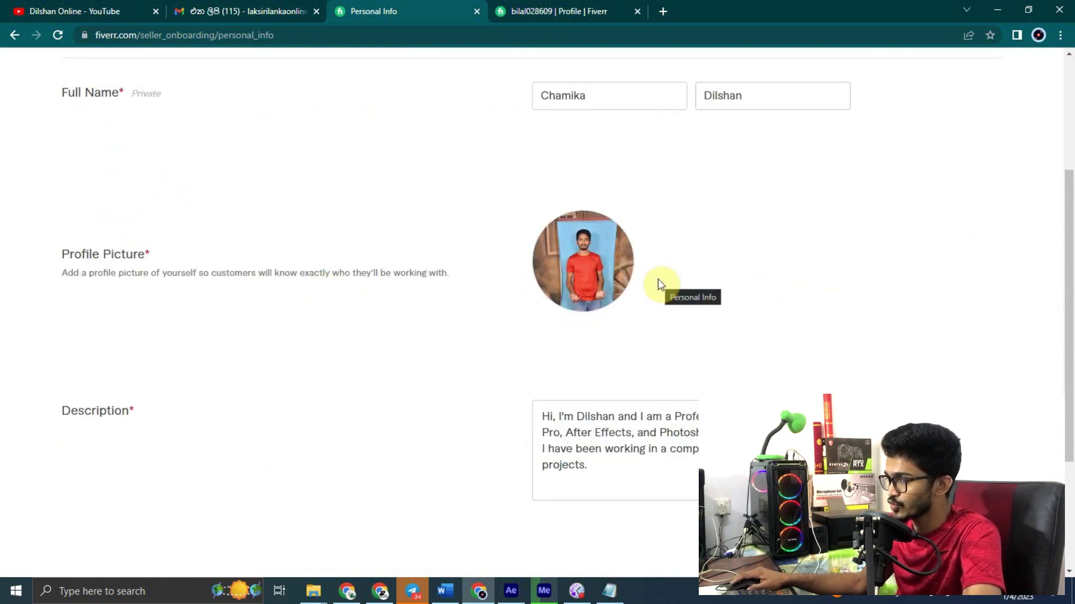
scroll(659, 283, down, 3)
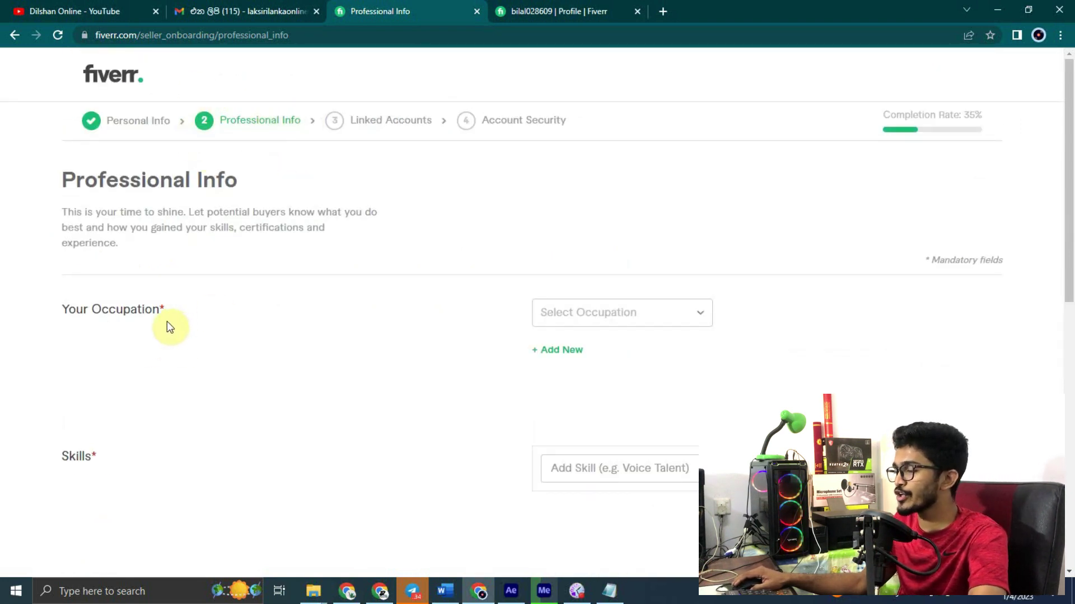
Choose Video & Animation as the occupation and scroll down to the best-skill options
click(668, 319)
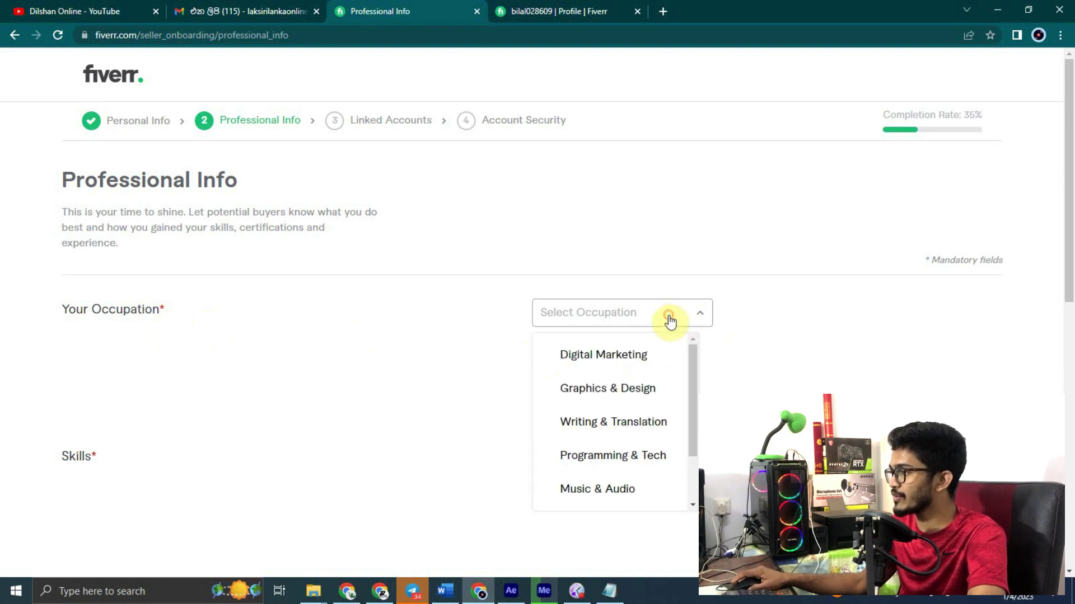
scroll(688, 359, down, 2)
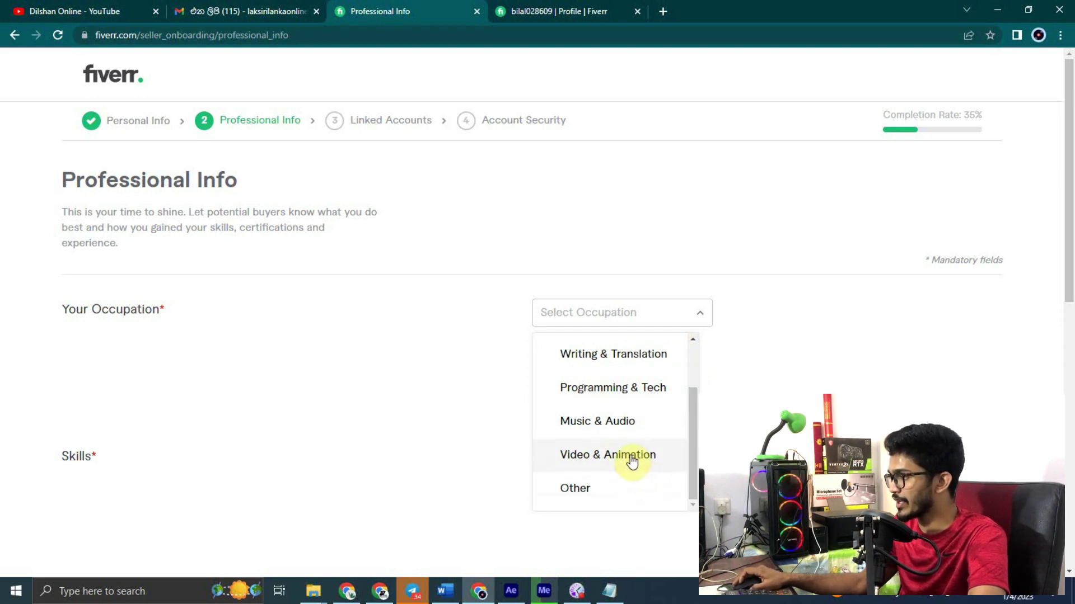
scroll(632, 456, up, 2)
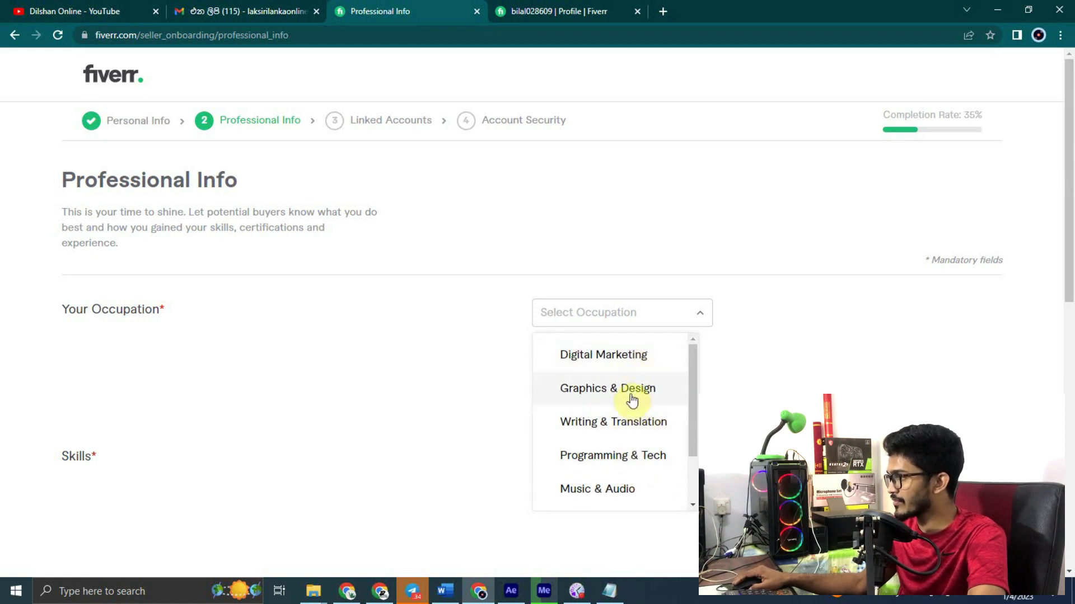
scroll(653, 398, down, 2)
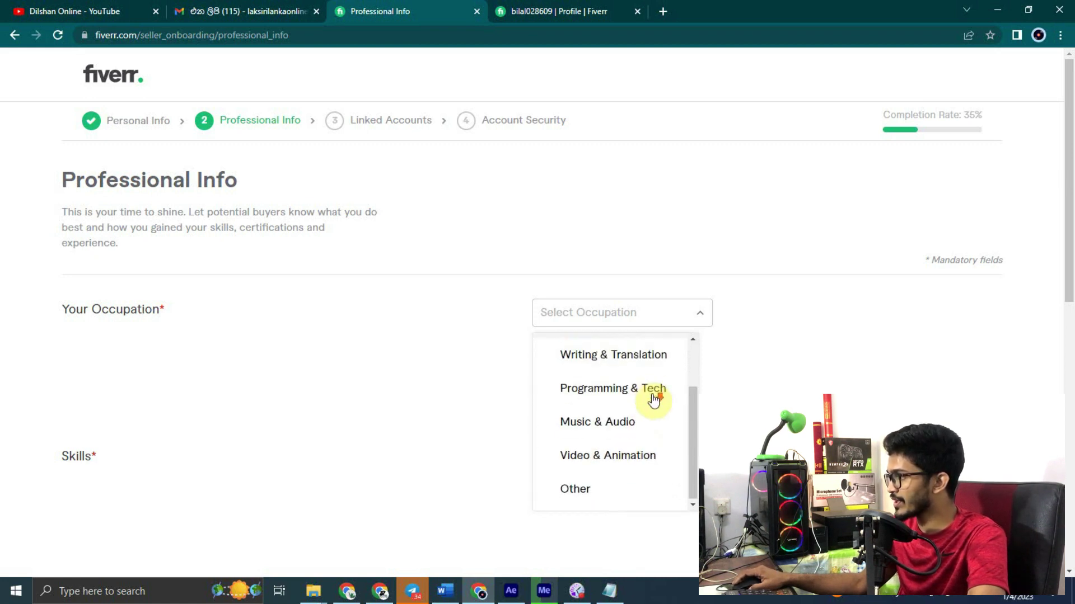
click(630, 468)
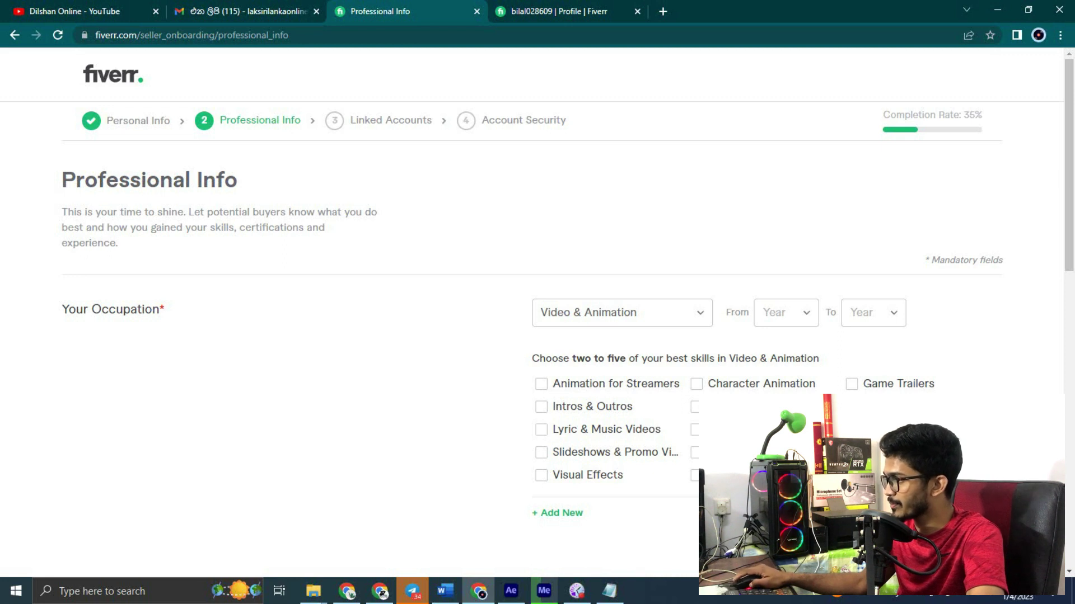
scroll(537, 314, down, 3)
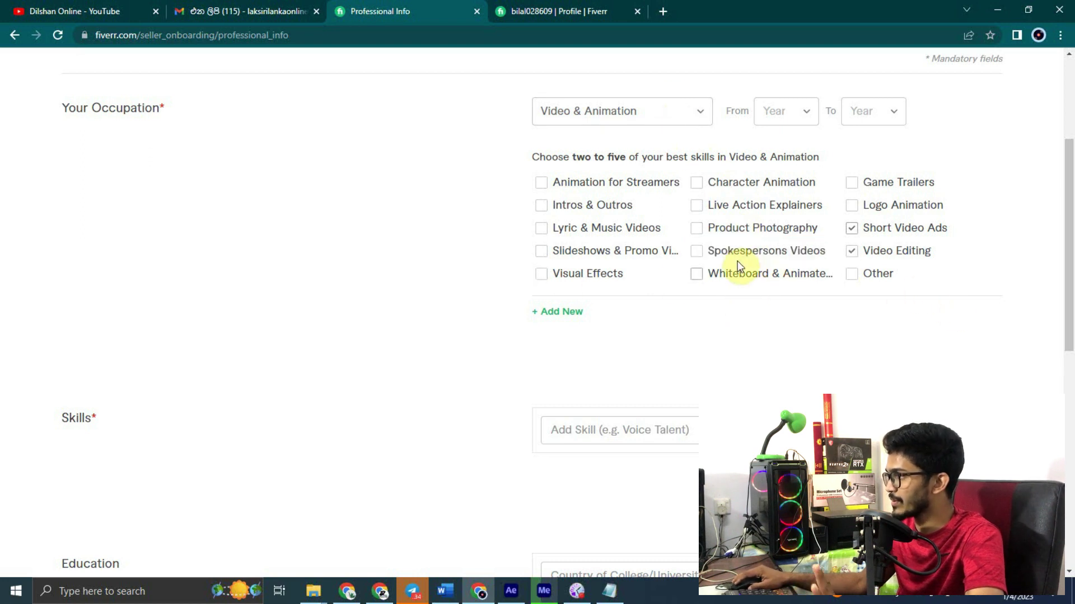
scroll(583, 516, down, 2)
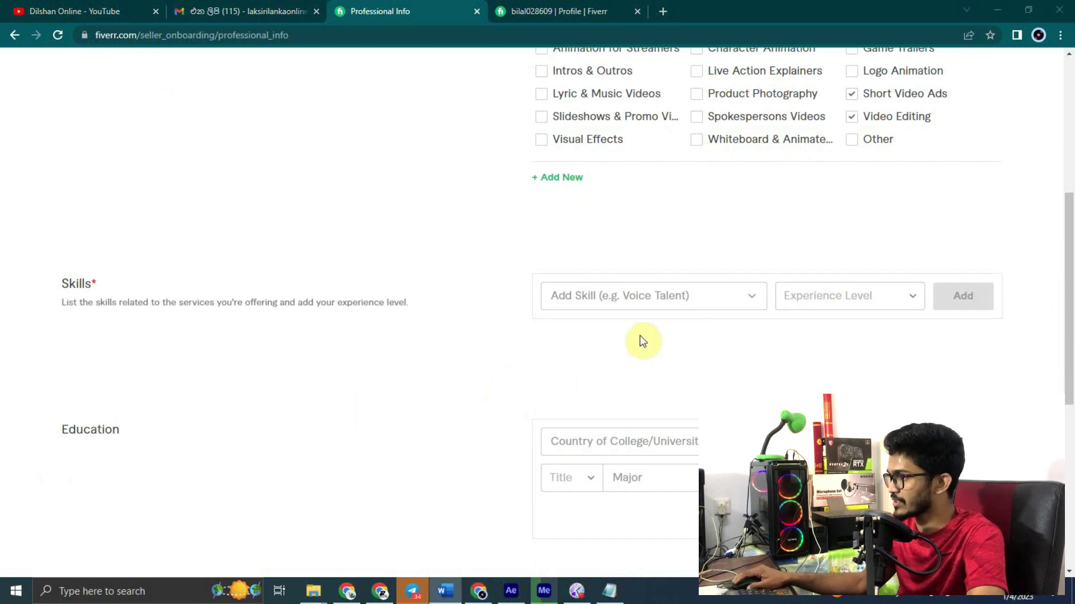
Add the skill Video editing at Expert level
click(644, 308)
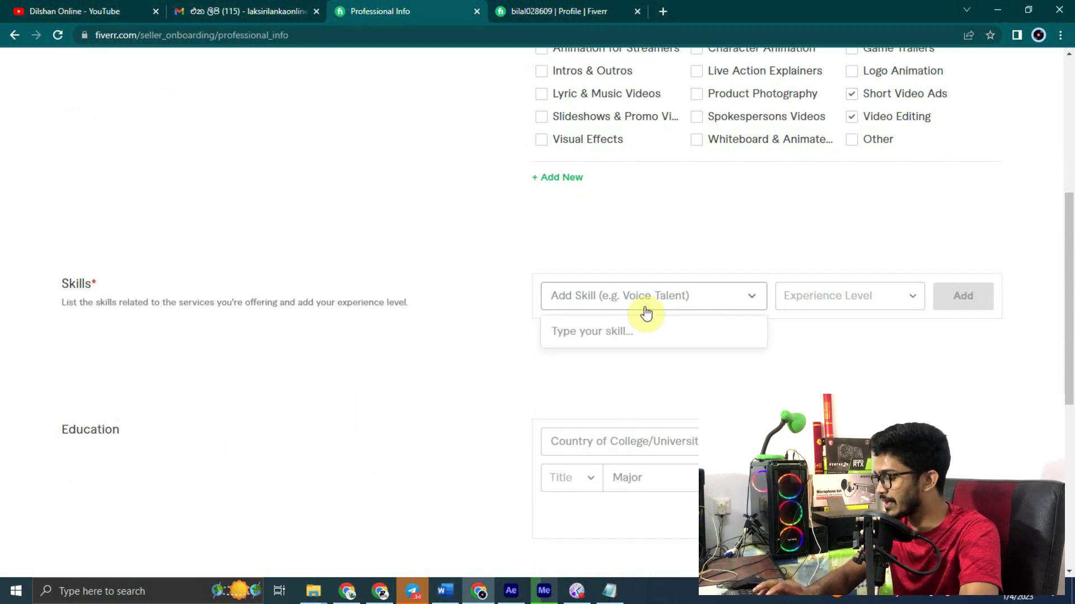
text(video)
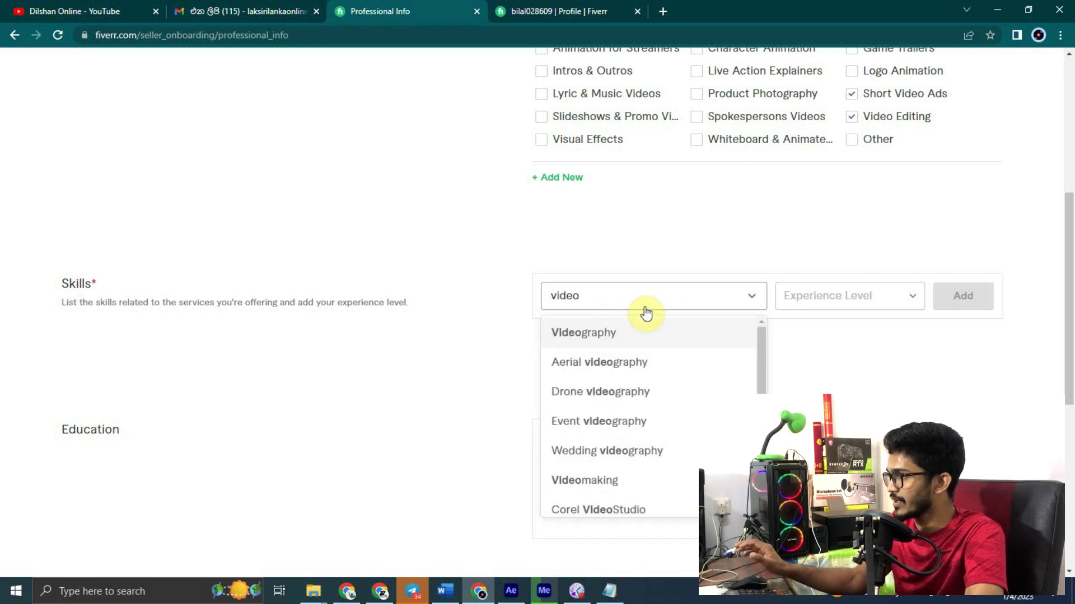
text( ed)
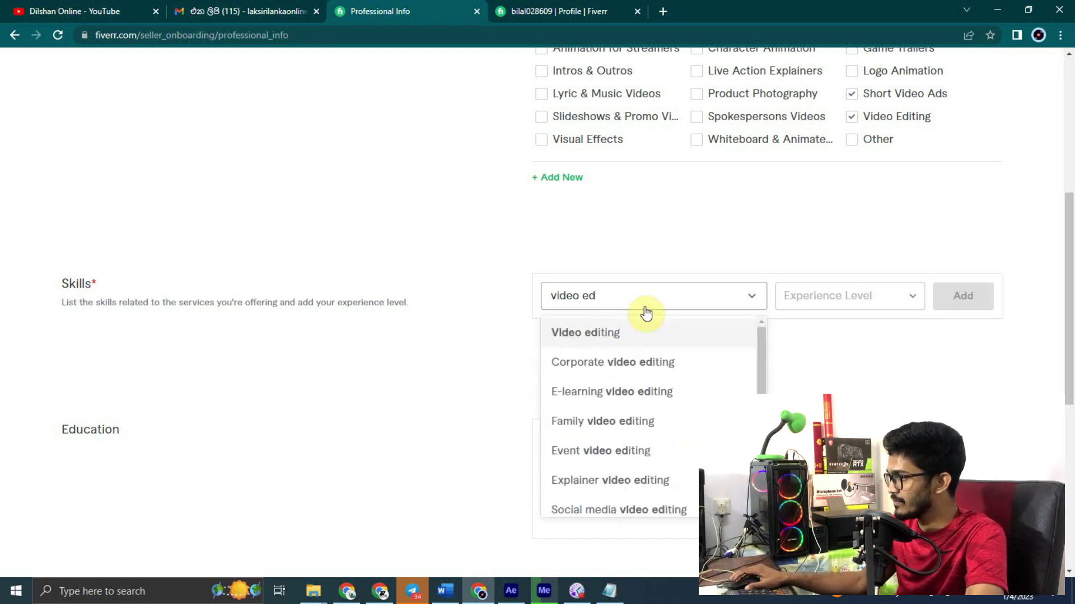
click(665, 346)
click(640, 296)
click(850, 290)
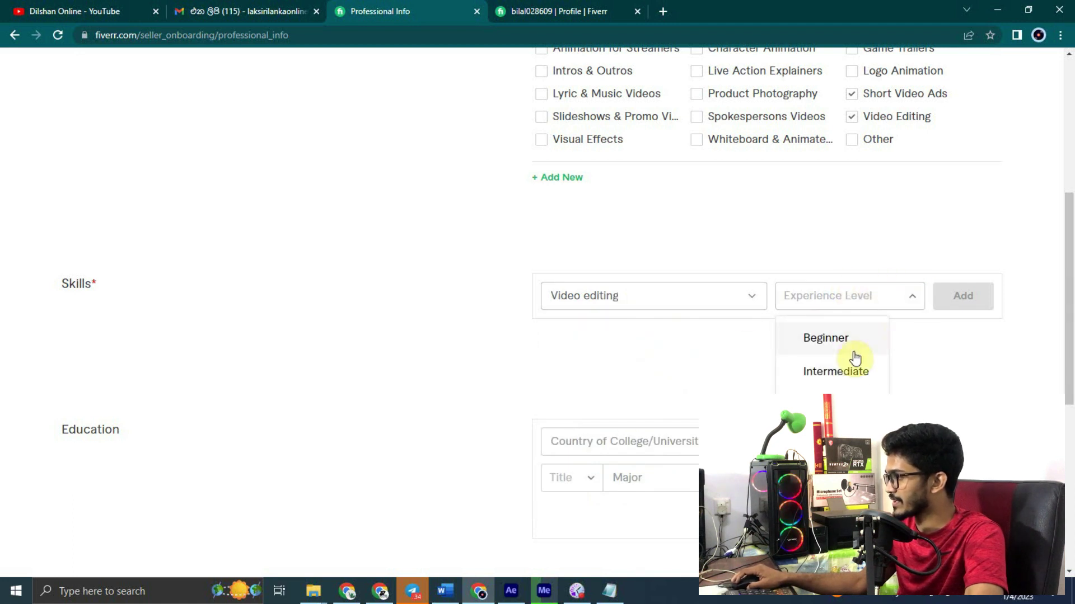
click(823, 400)
click(958, 300)
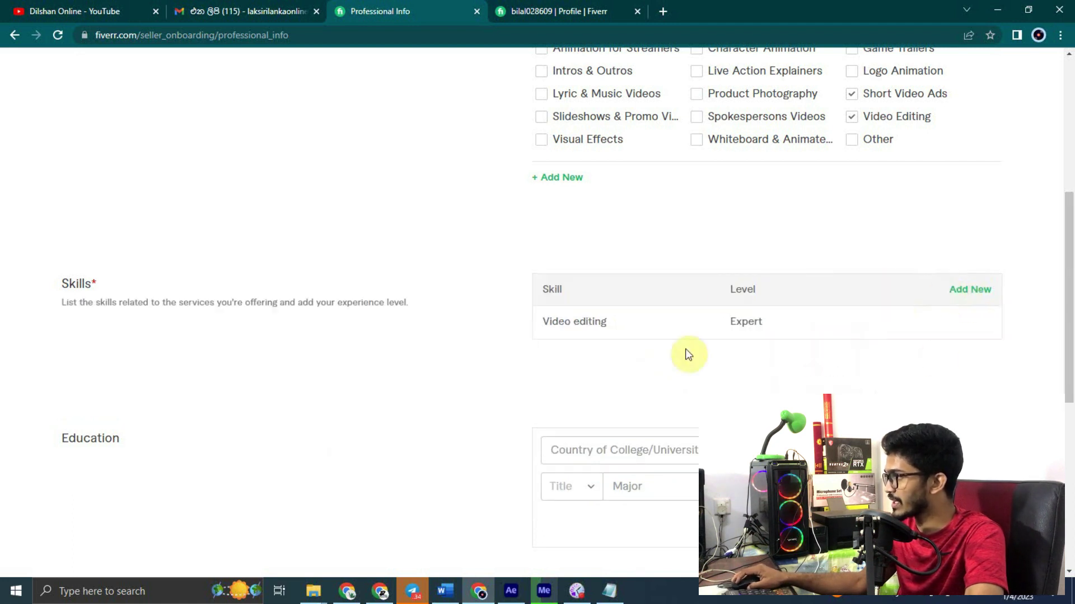
Add the skill Video ads at Expert level
click(956, 296)
click(564, 295)
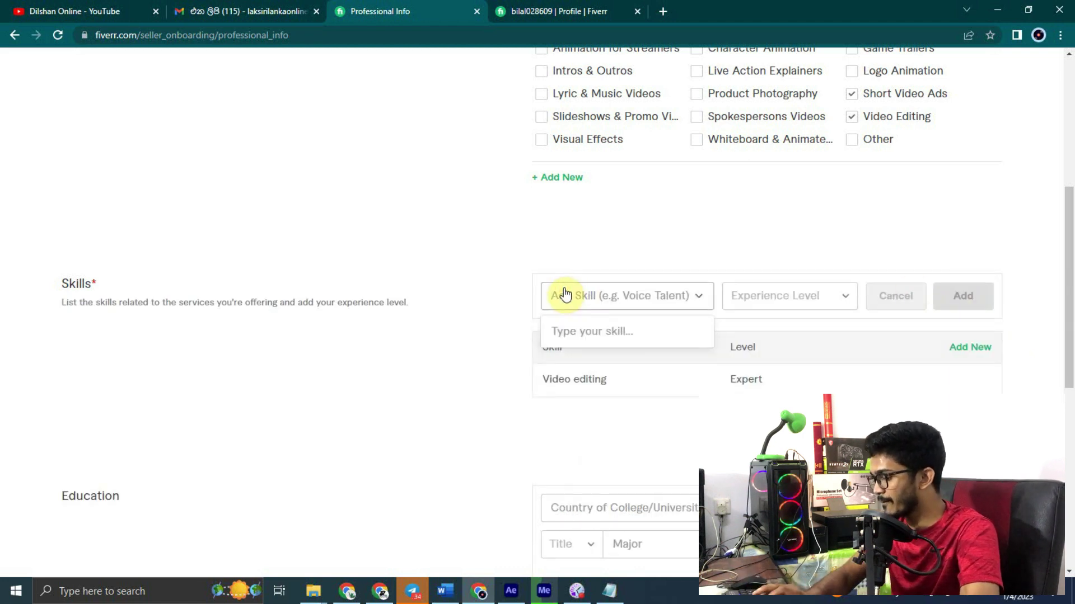
text(video ad)
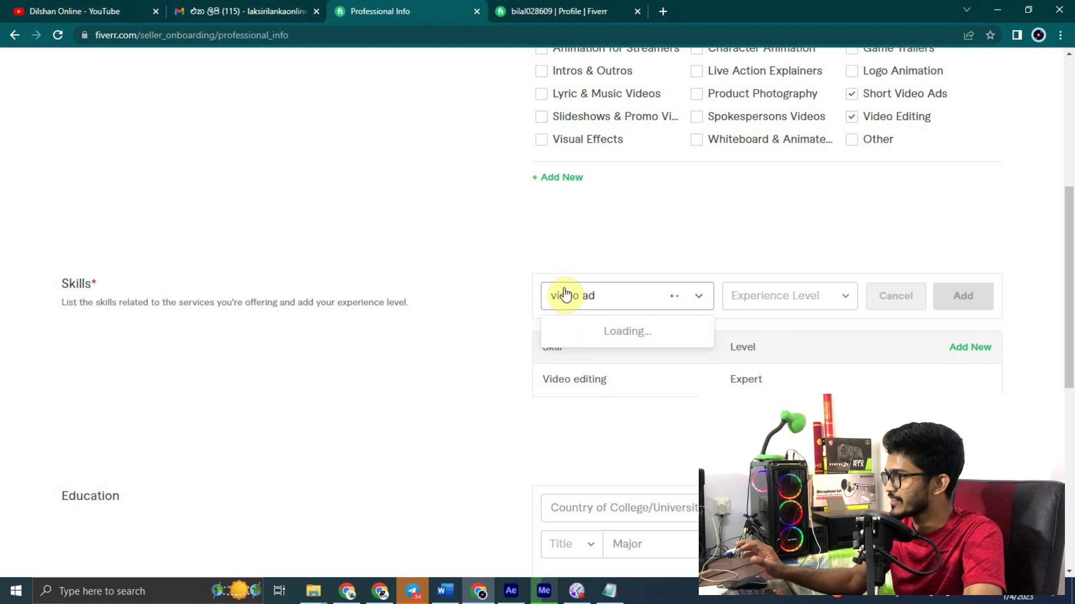
click(664, 340)
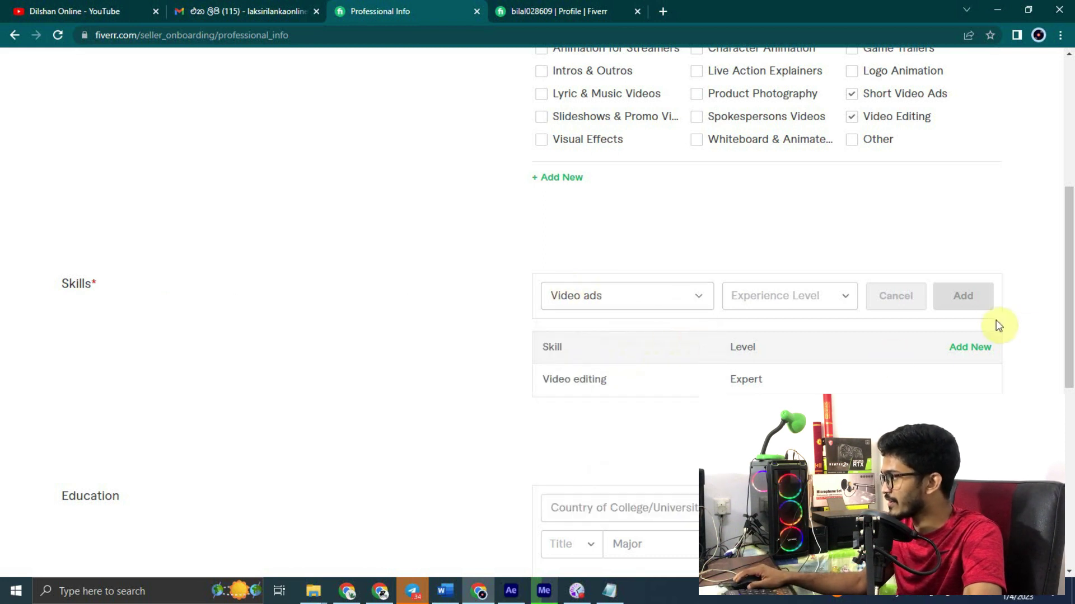
click(800, 296)
click(755, 404)
click(957, 295)
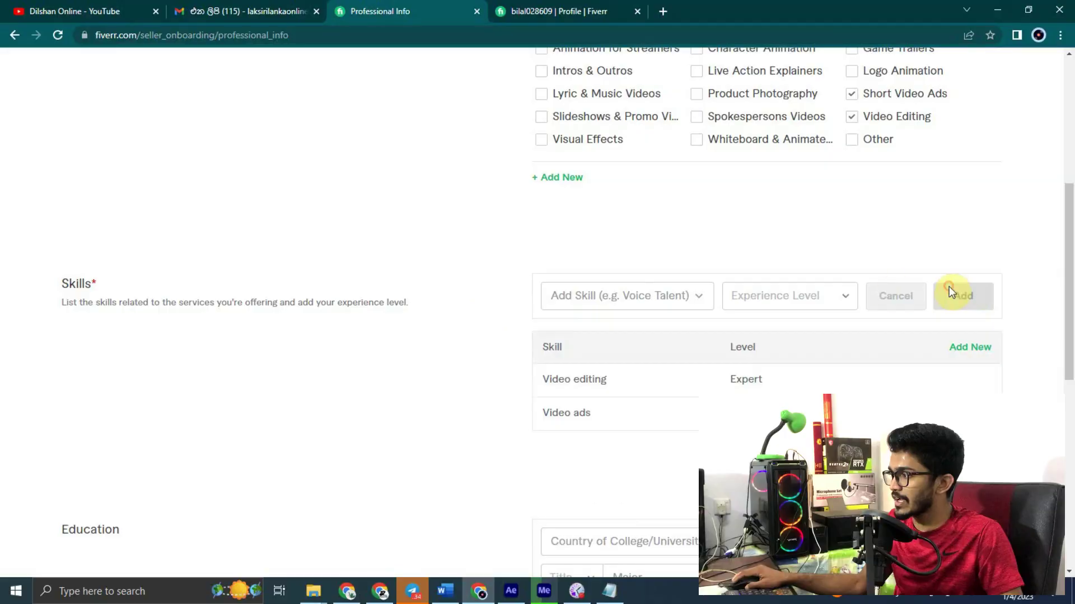
click(618, 292)
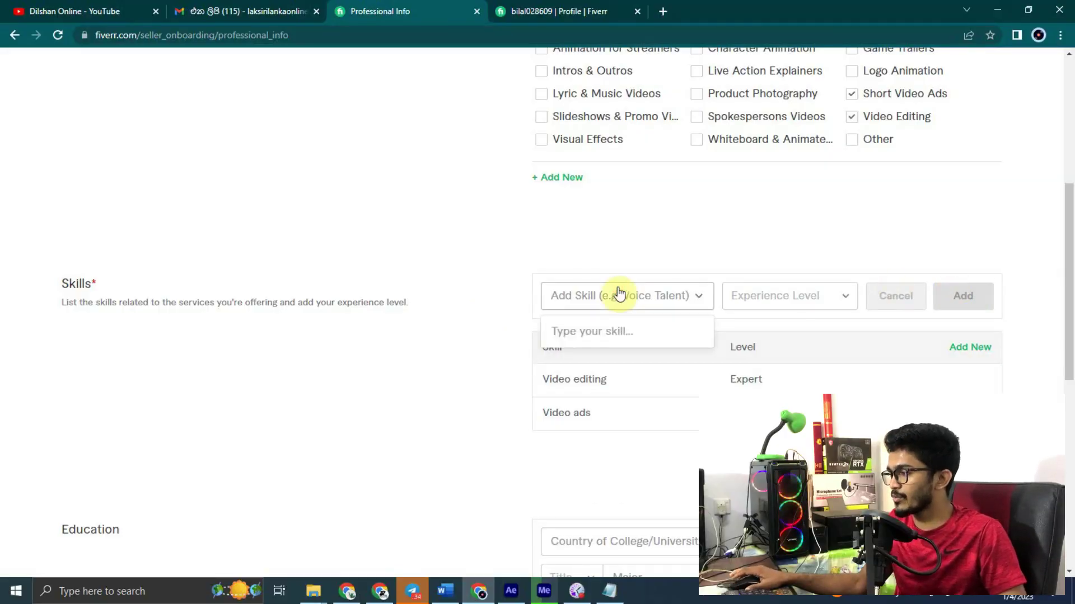
text(photo)
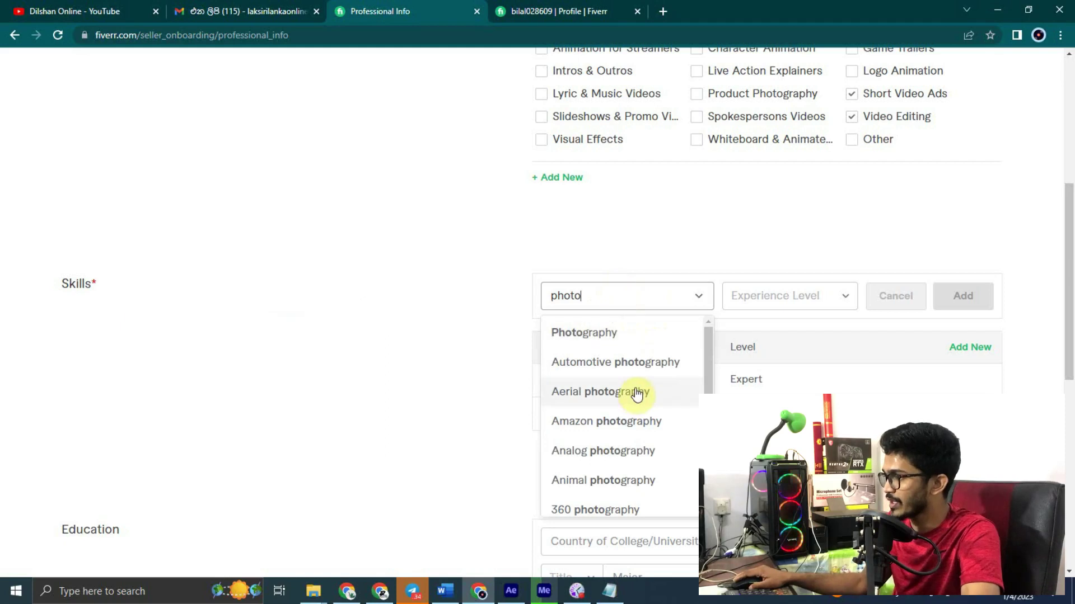
scroll(644, 446, down, 1)
scroll(645, 447, down, 1)
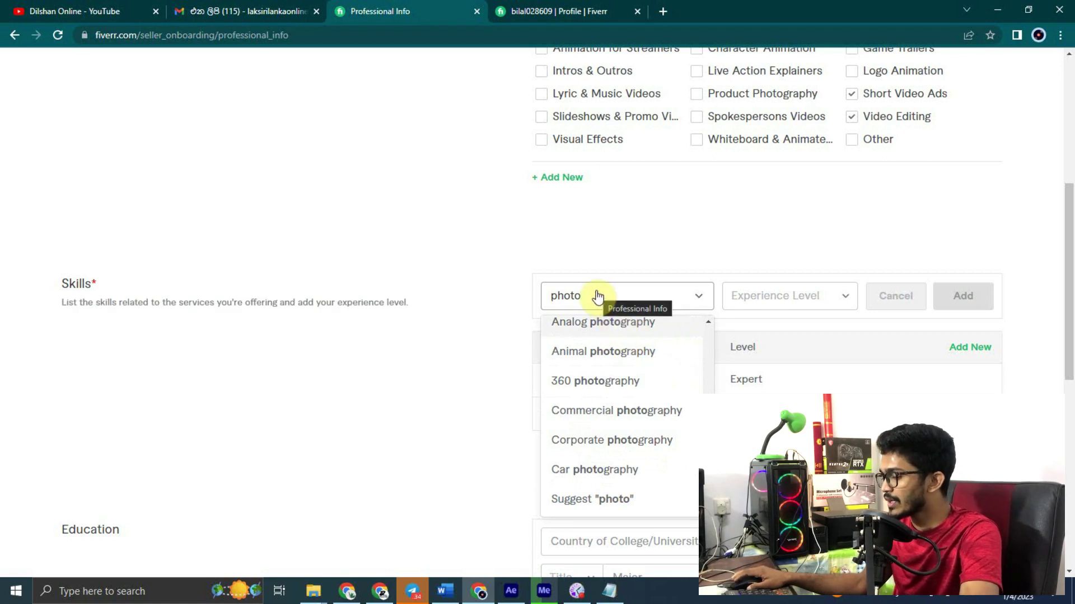
key(BackSpace)
key(BackSpace)
key(BackSpace)
key(BackSpace)
key(BackSpace)
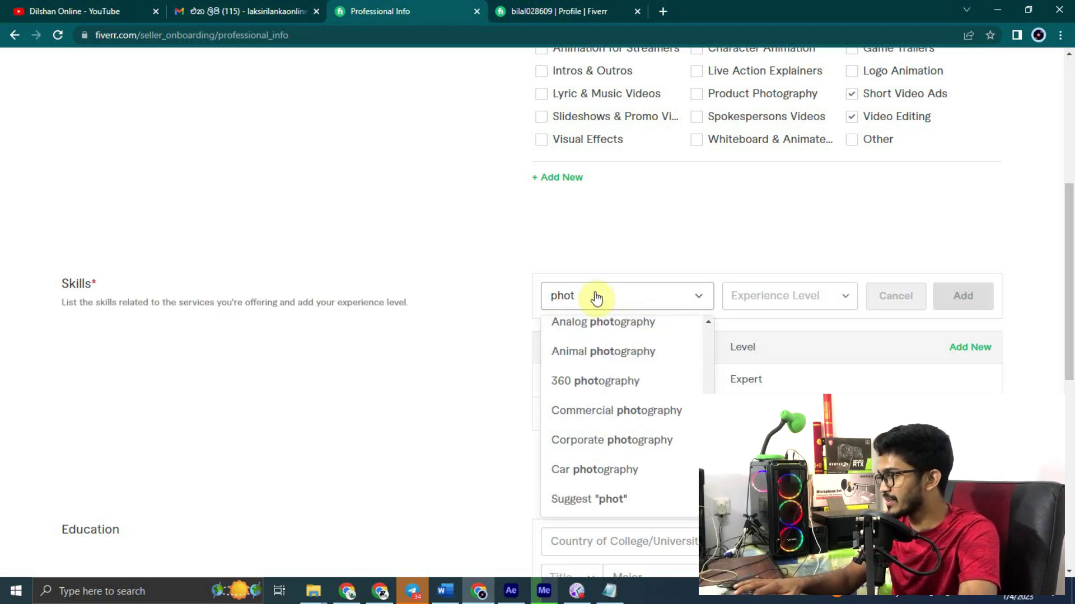
text(web)
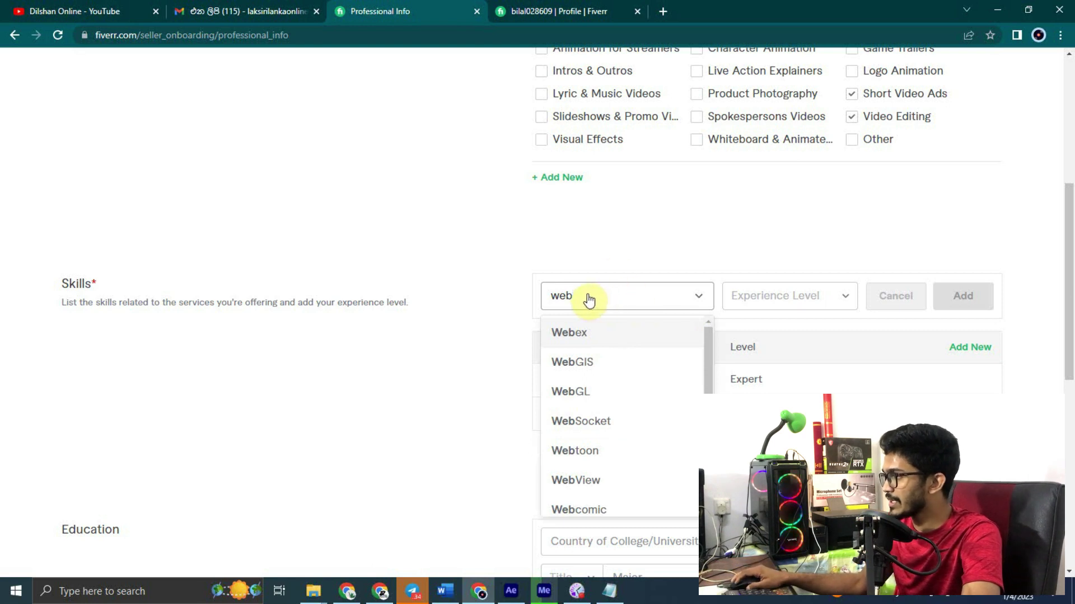
key(BackSpace)
key(BackSpace)
key(BackSpace)
click(579, 229)
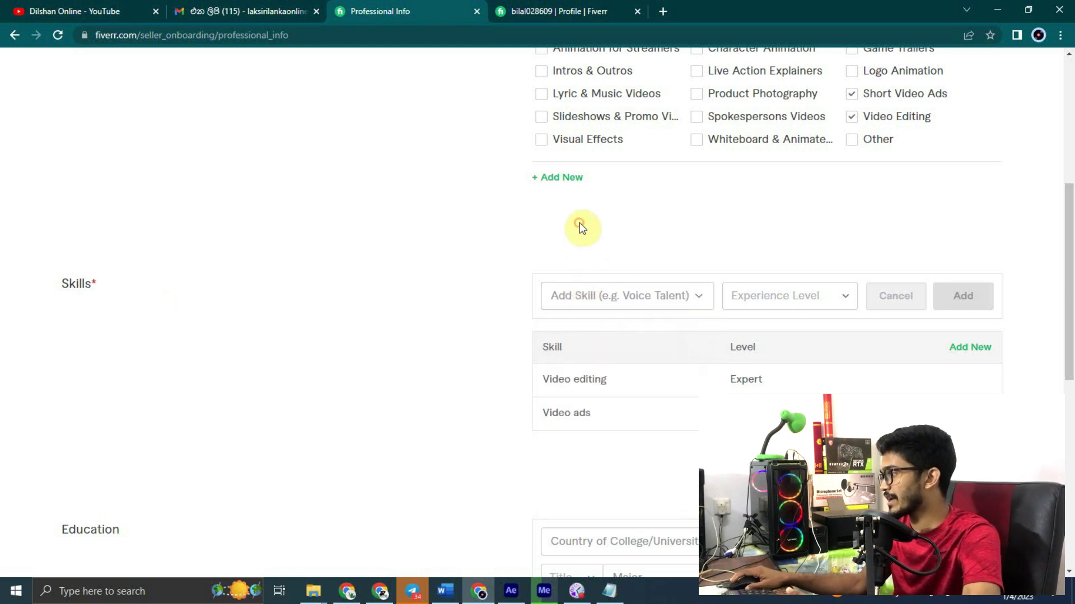
scroll(655, 325, down, 3)
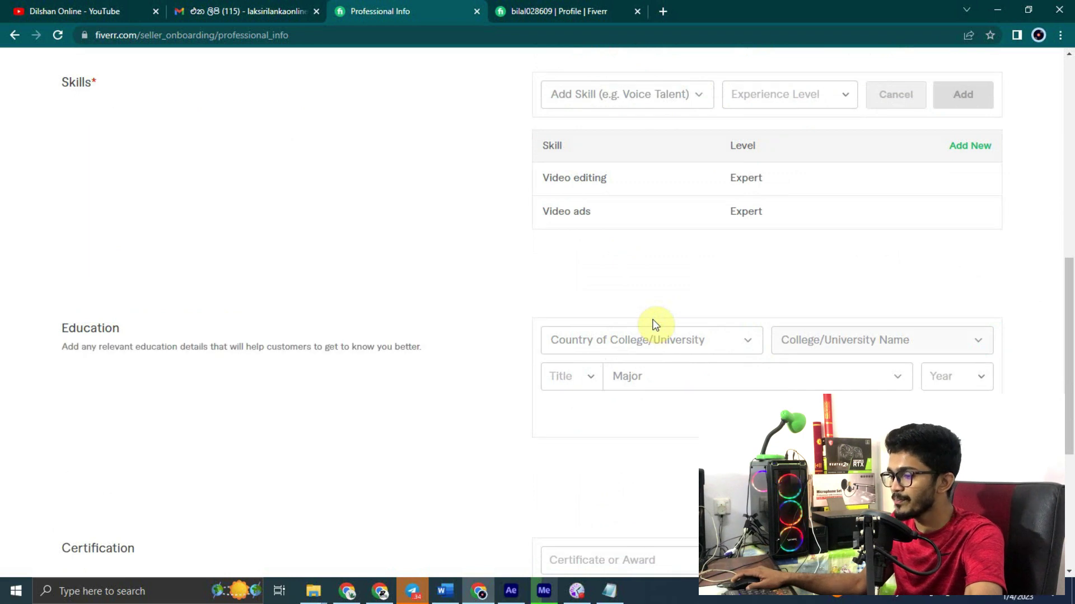
Set the education country to Sri Lanka
scroll(559, 299, down, 1)
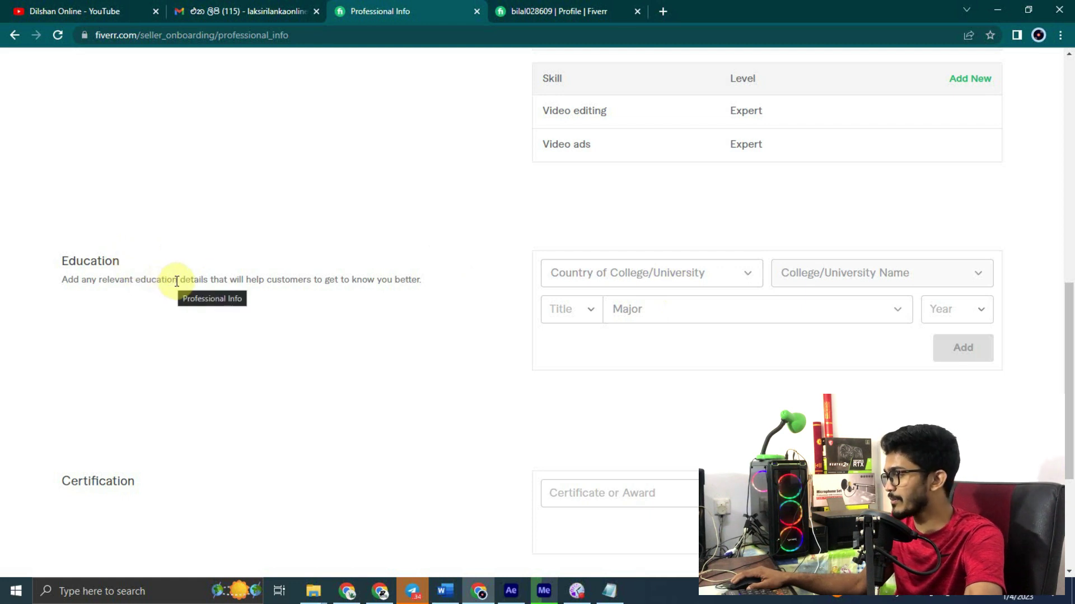
click(632, 281)
scroll(622, 352, down, 3)
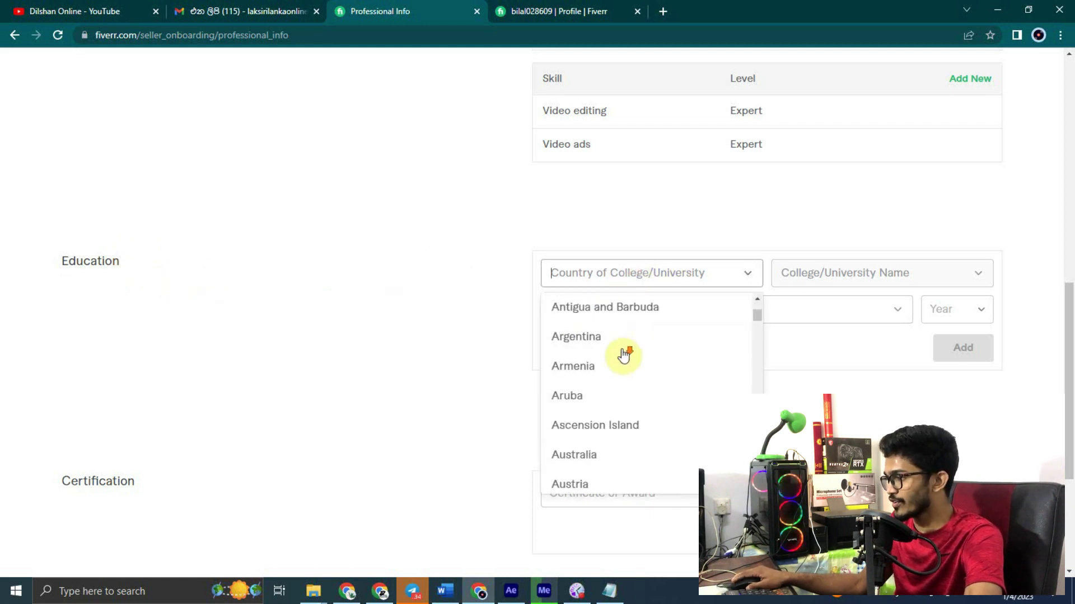
scroll(622, 354, down, 2)
text(uni)
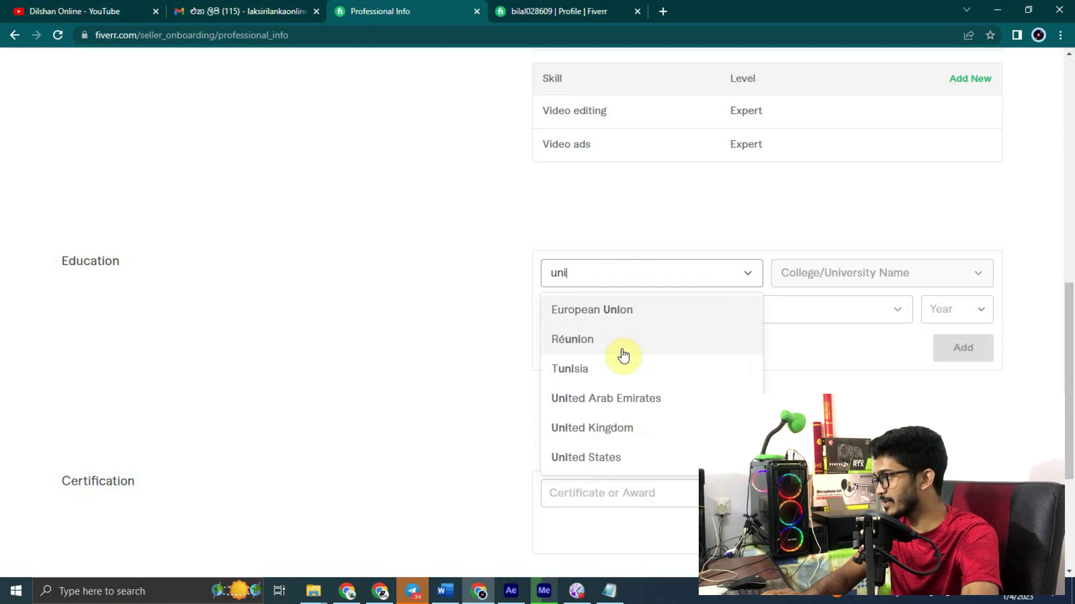
text(ve)
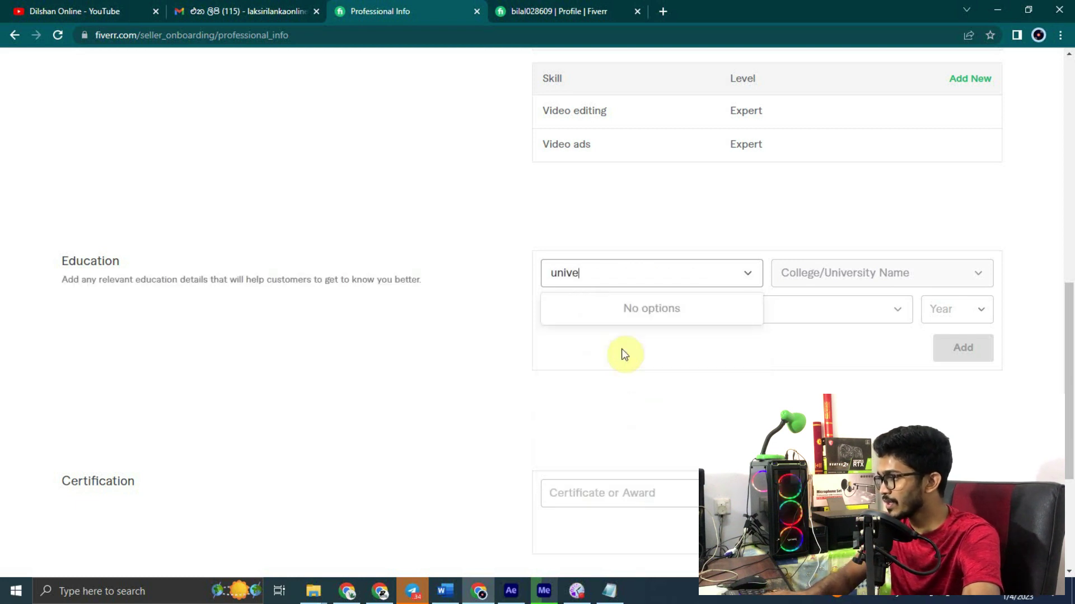
key(BackSpace)
key(BackSpace)
key(BackSpace)
key(BackSpace)
key(BackSpace)
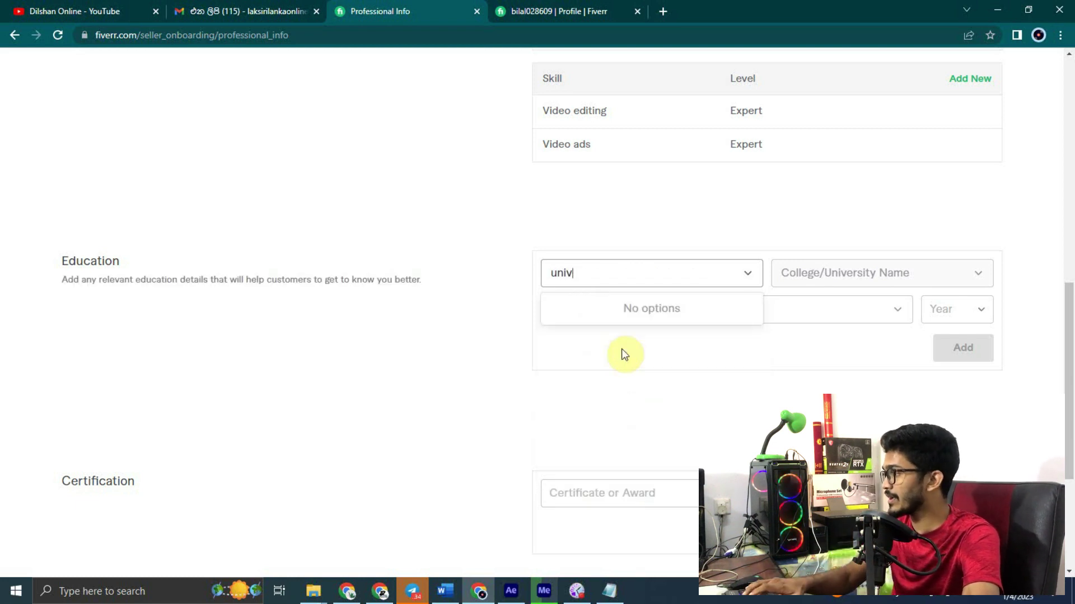
text(sri)
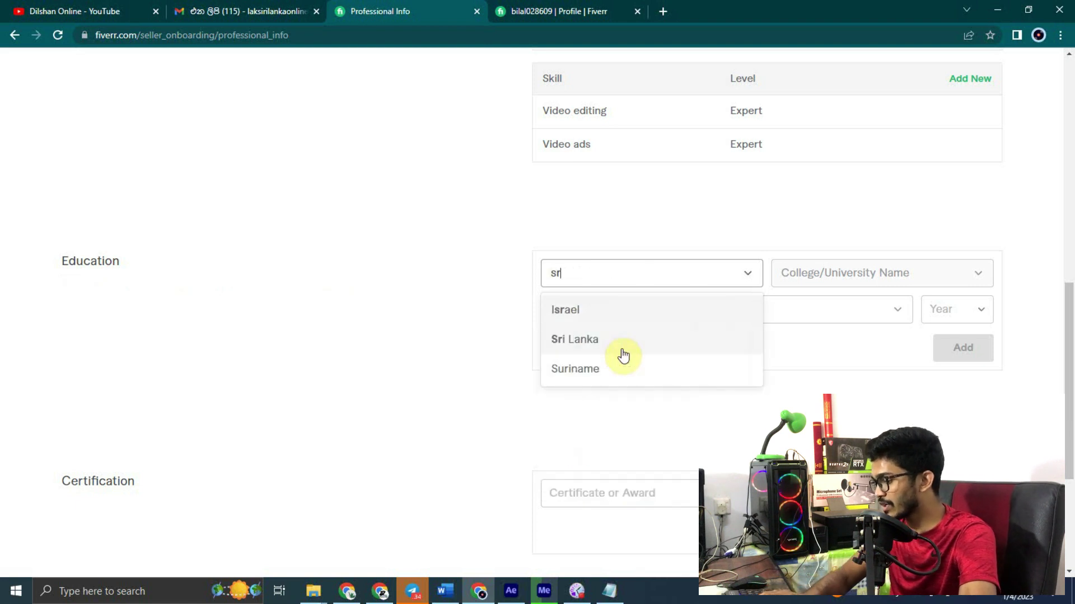
click(640, 331)
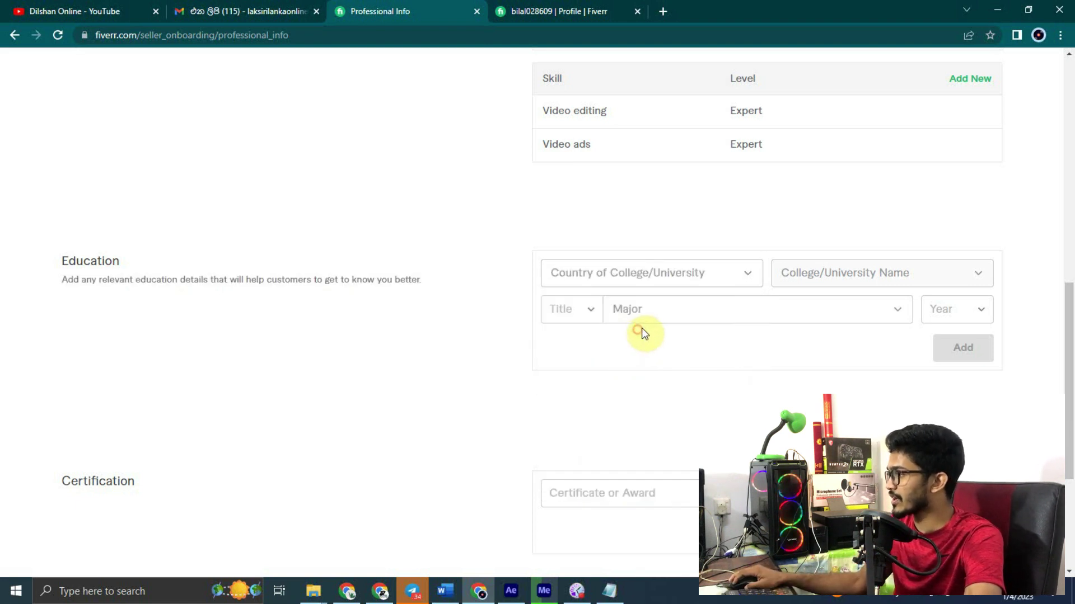
click(663, 259)
text(se)
key(BackSpace)
text(ri)
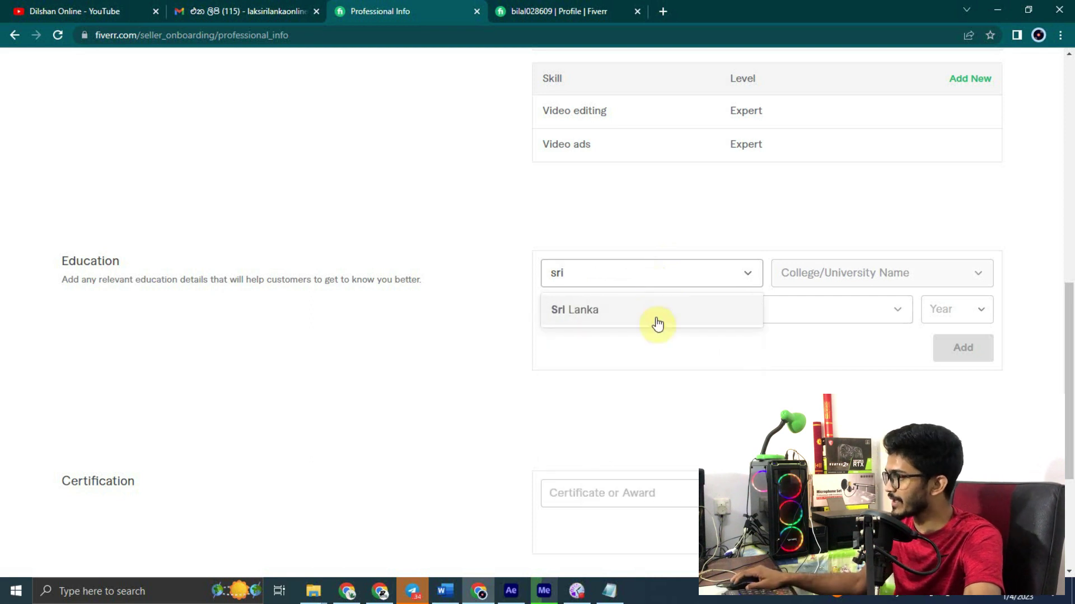
click(656, 317)
Enter University of Colombo, major video editing, and graduation year 2020
click(848, 289)
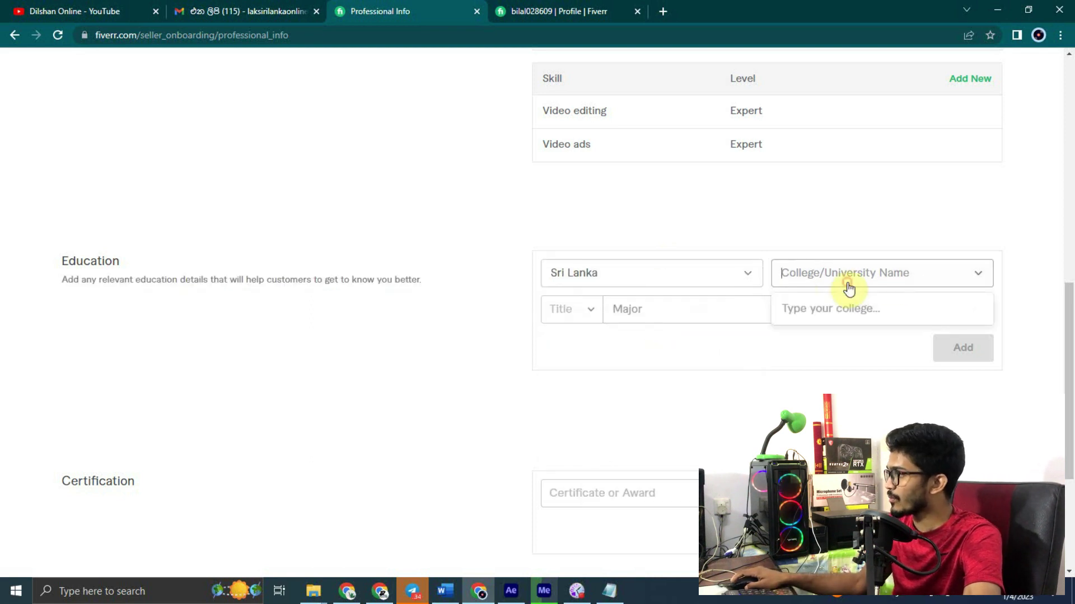
text(uni)
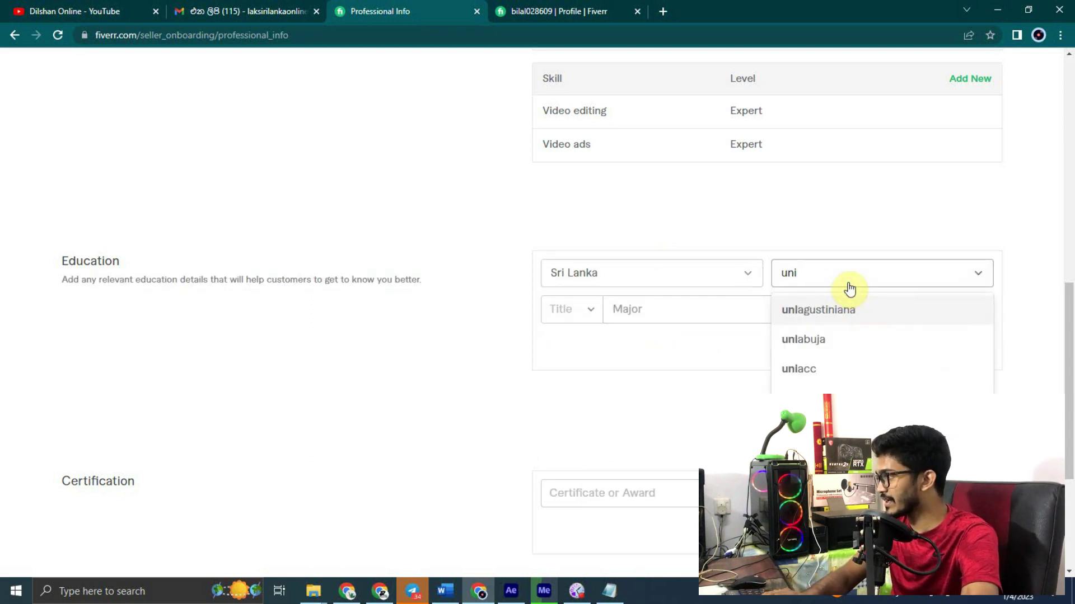
text(versity )
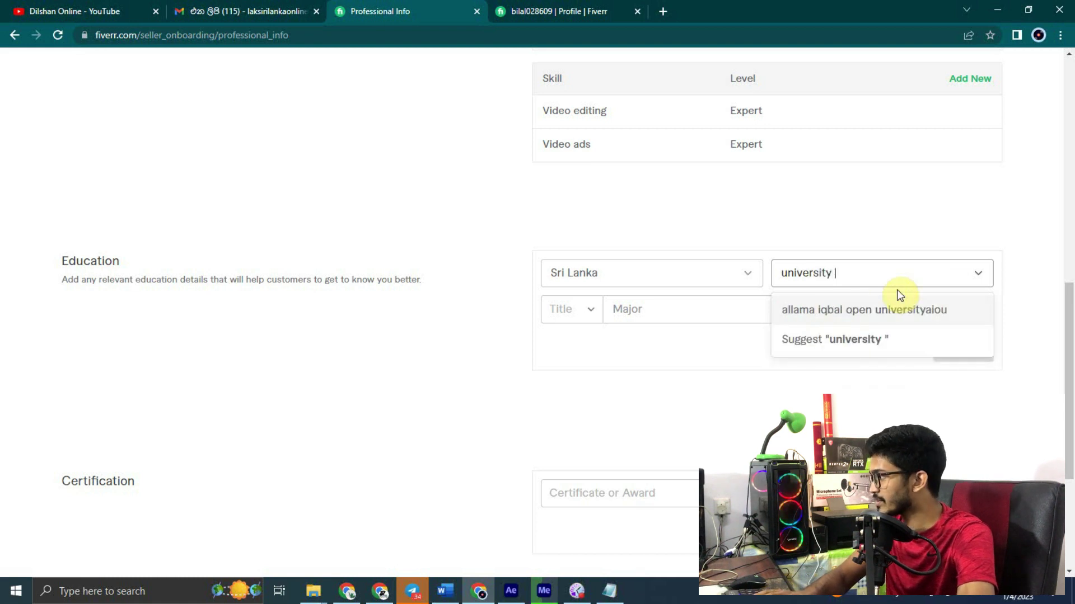
text(of)
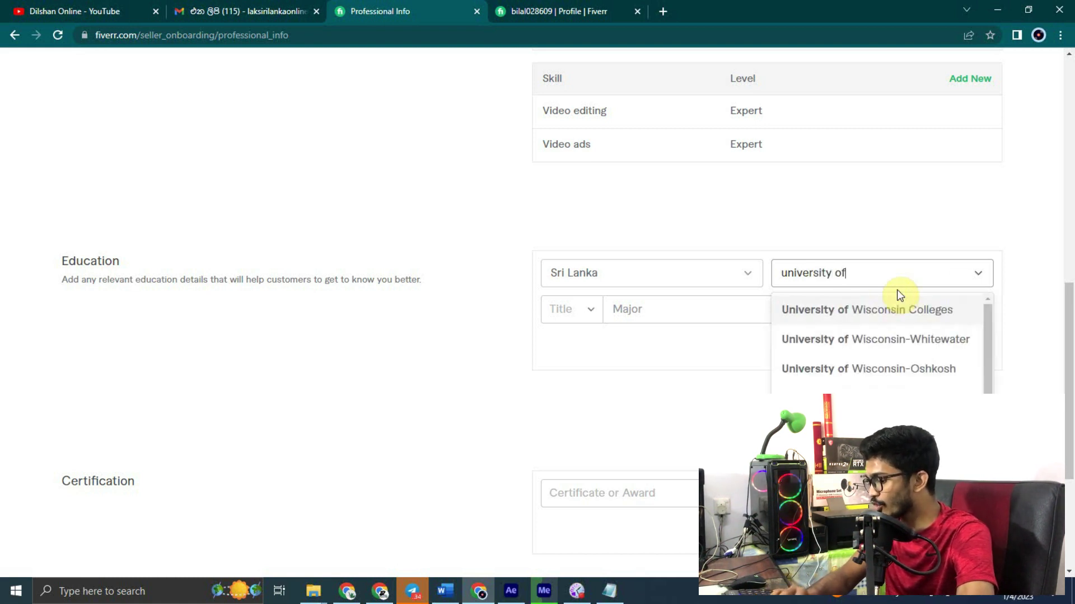
text( colombo)
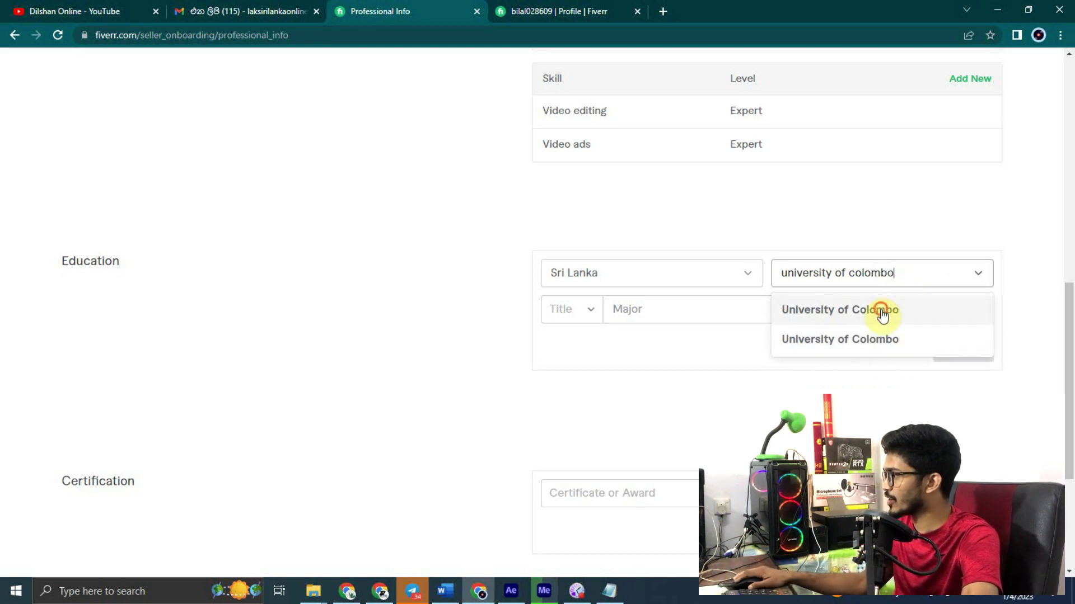
click(882, 312)
click(618, 309)
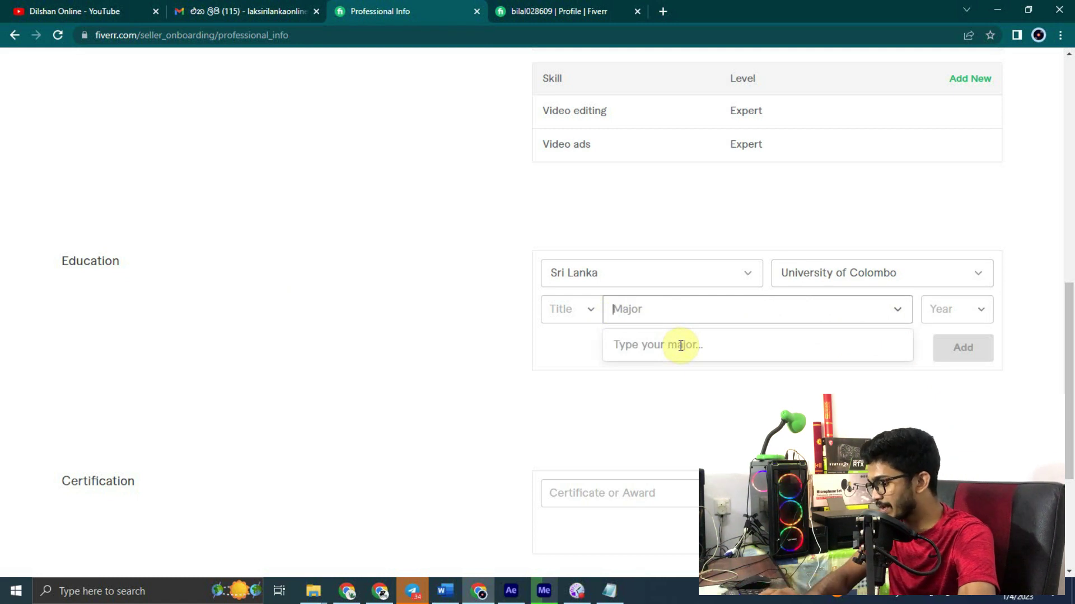
text(video editing)
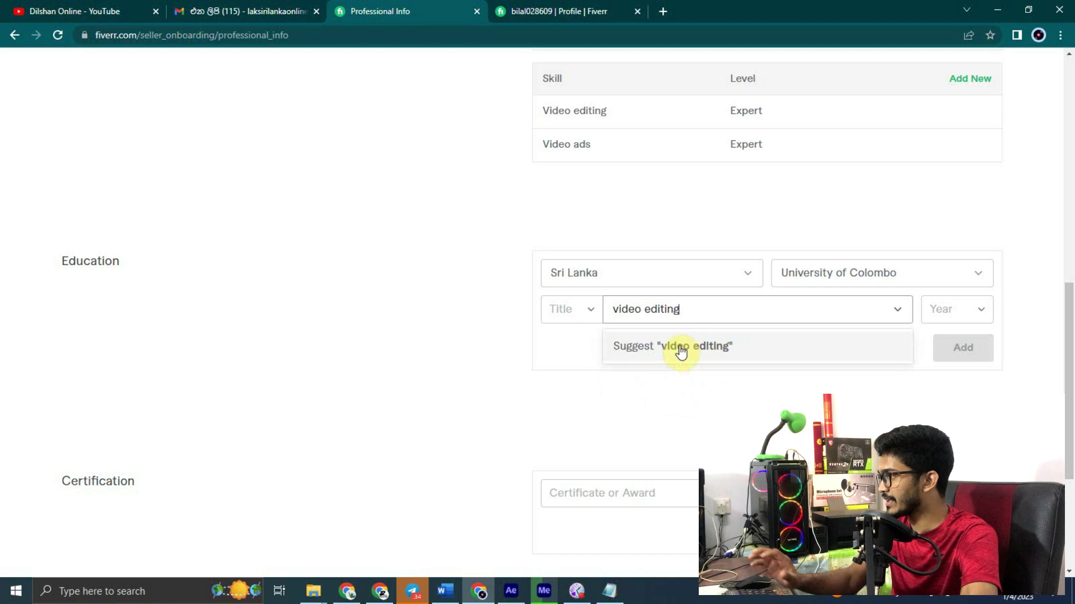
click(675, 352)
click(953, 311)
scroll(1016, 224, up, 2)
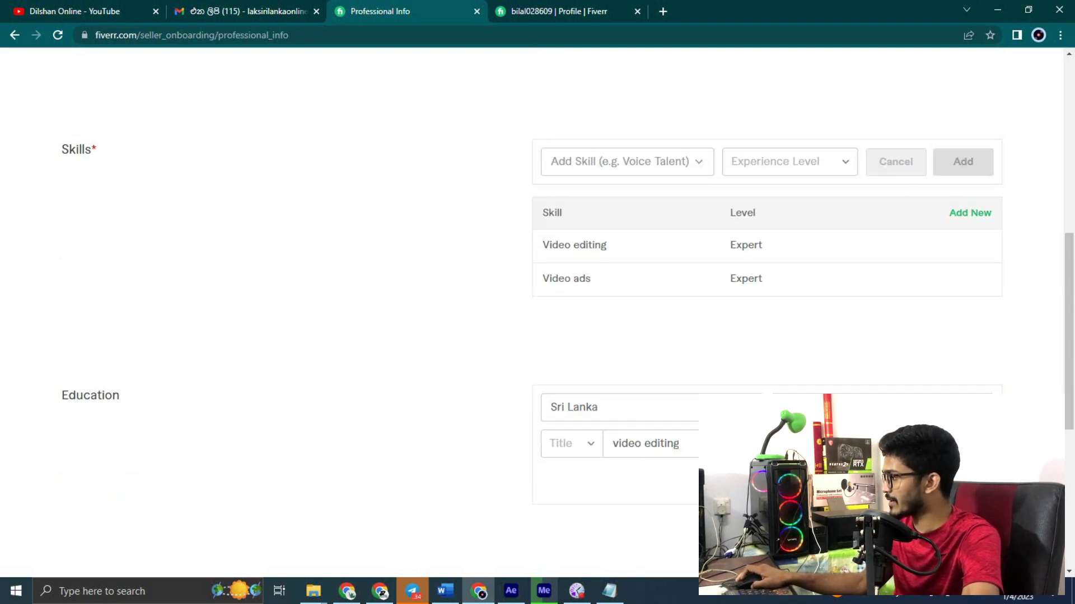
scroll(1018, 222, down, 5)
scroll(1005, 151, down, 2)
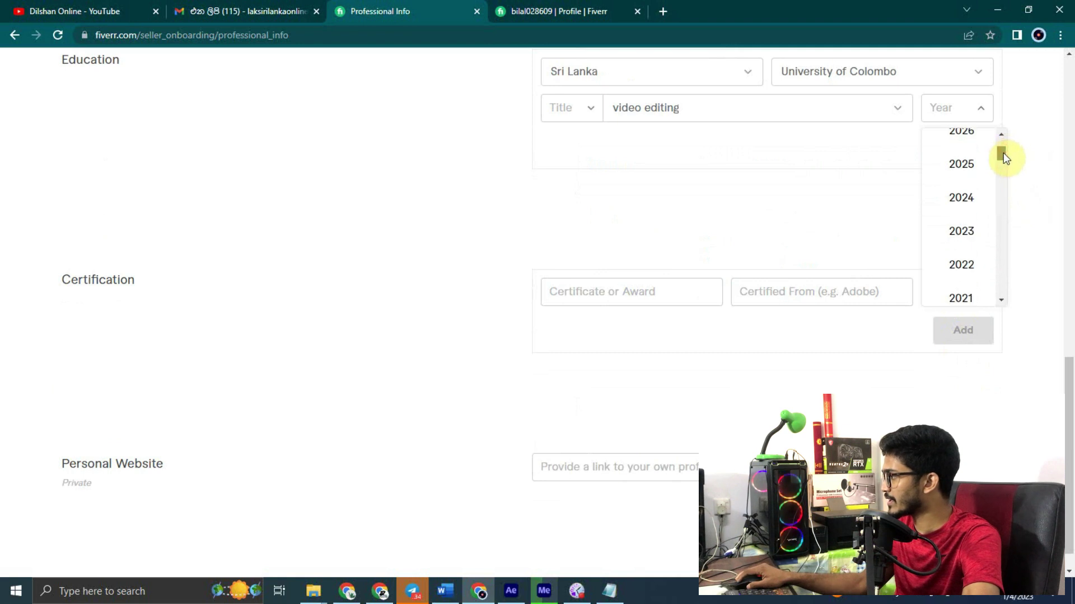
scroll(972, 280, down, 2)
click(972, 277)
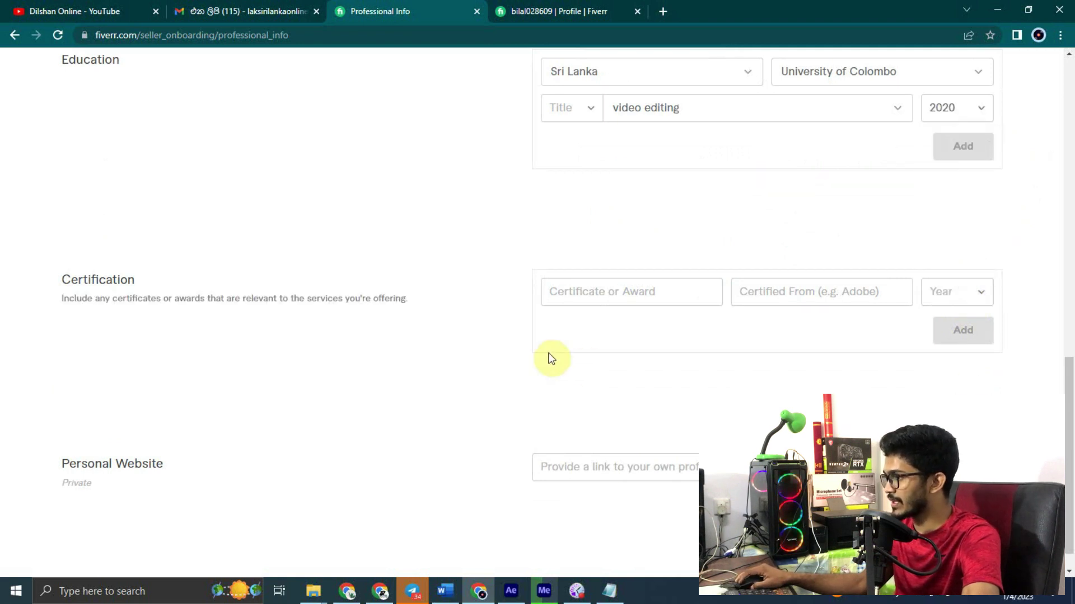
scroll(665, 293, up, 1)
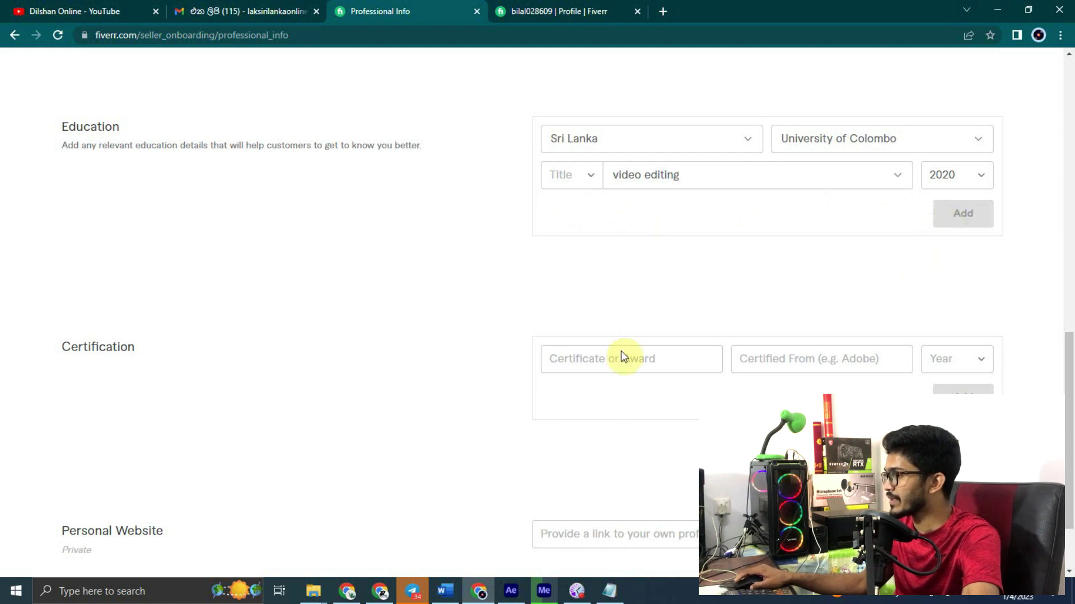
Start filling in the certificate or award fields
click(654, 371)
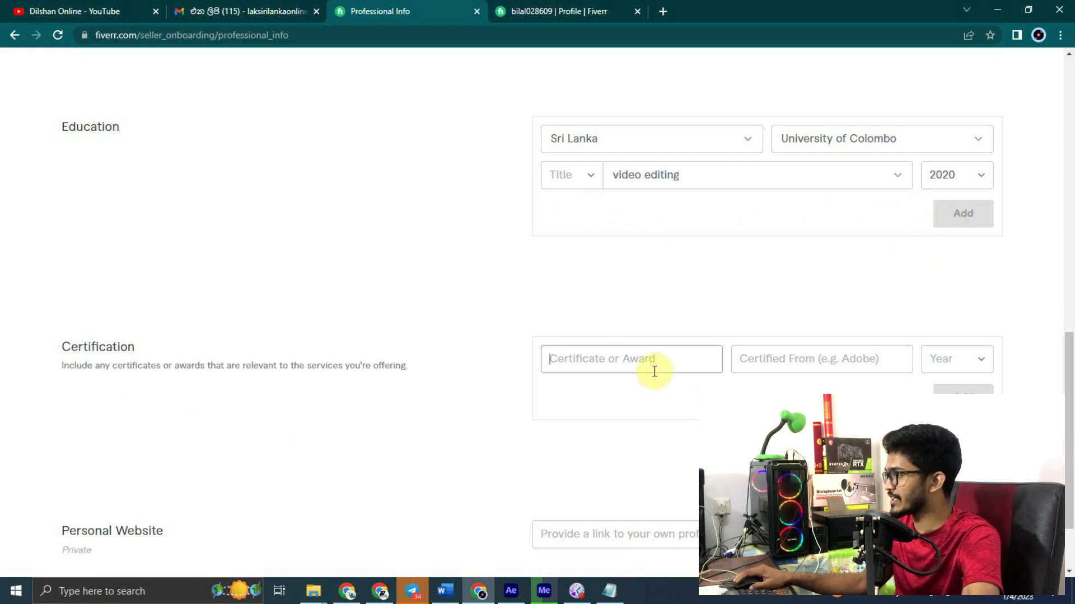
click(793, 368)
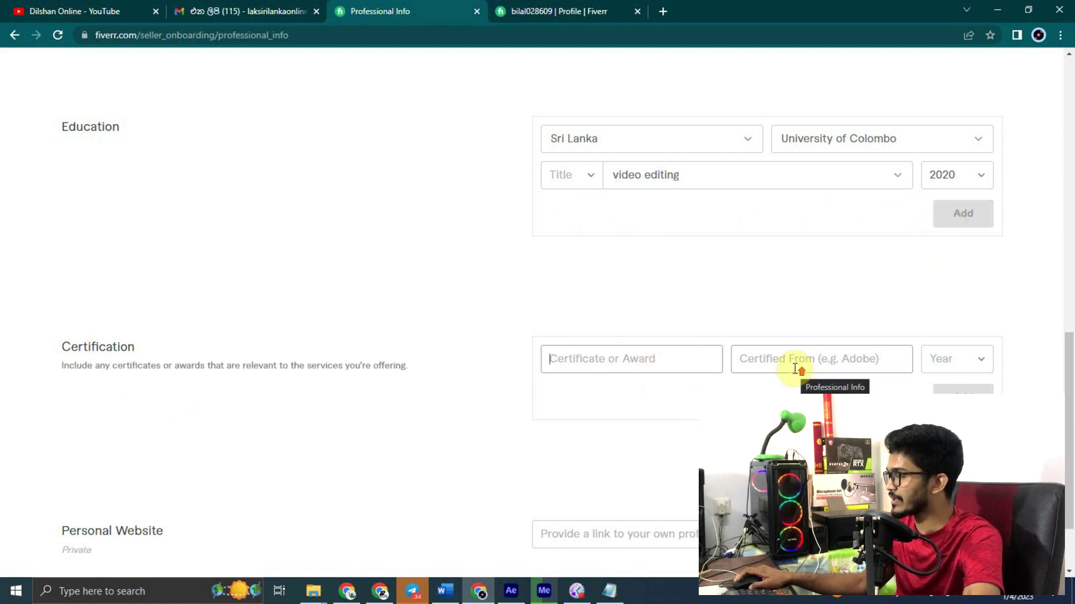
scroll(795, 370, up, 10)
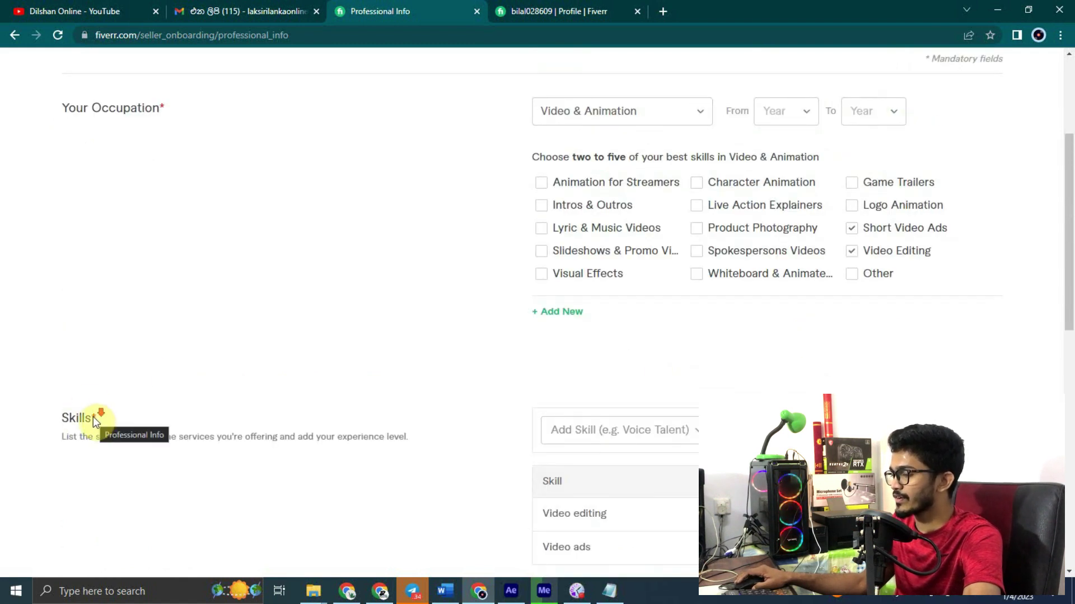
scroll(93, 416, down, 10)
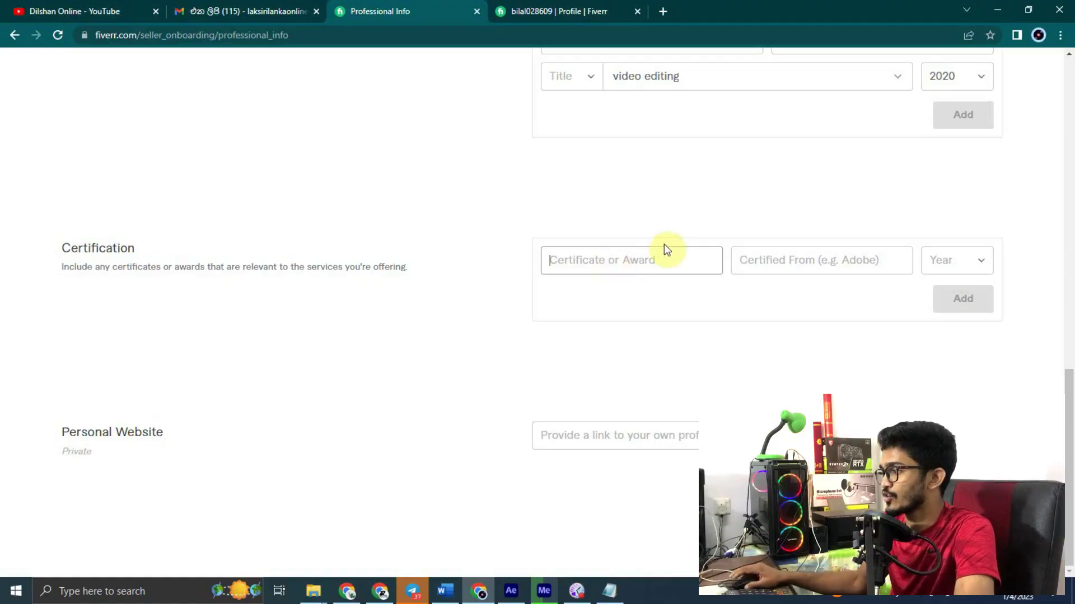
click(590, 441)
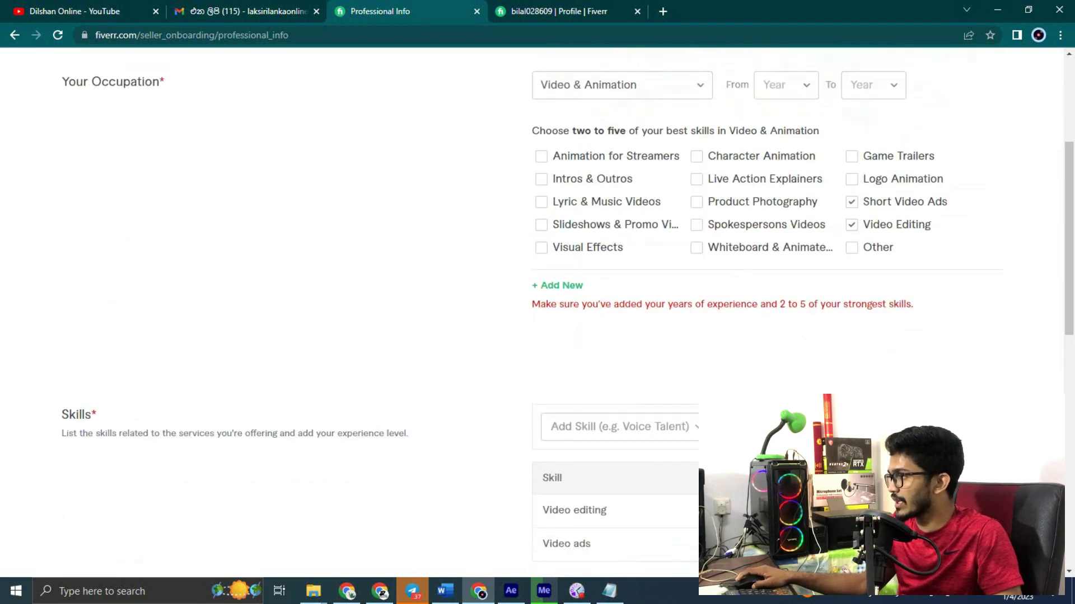
Set the occupation years from 2011 to 2022 and submit Professional Info
scroll(503, 342, up, 1)
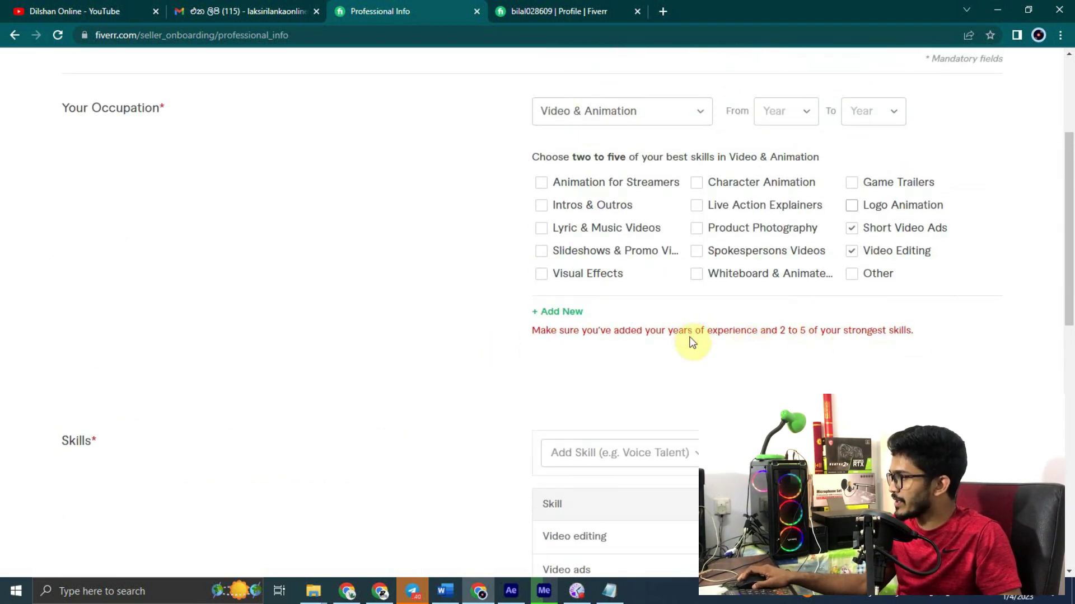
scroll(686, 342, up, 3)
click(806, 313)
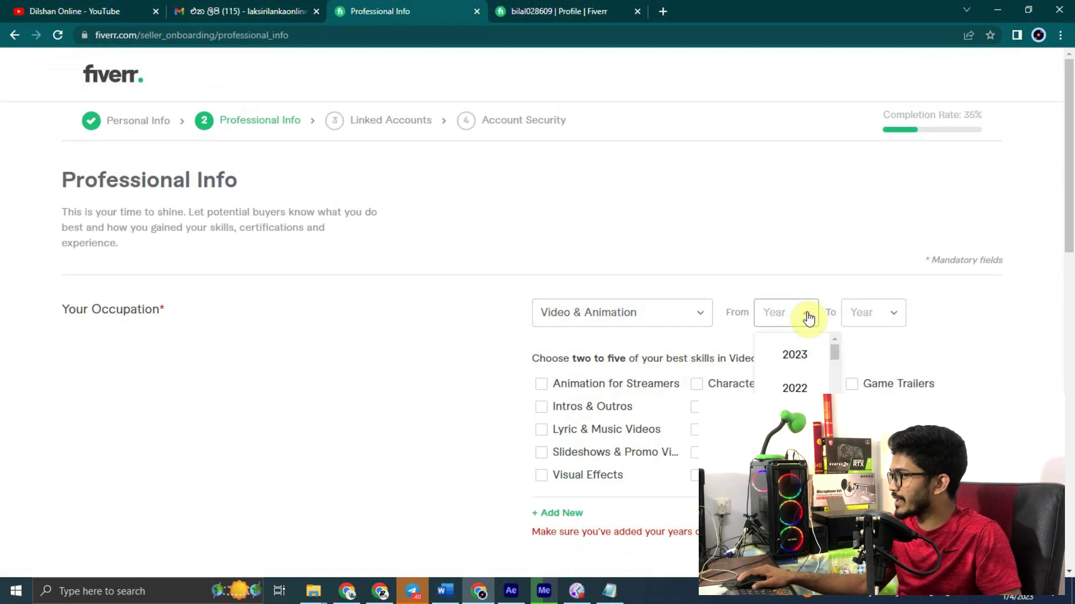
scroll(795, 358, down, 1)
scroll(795, 364, down, 5)
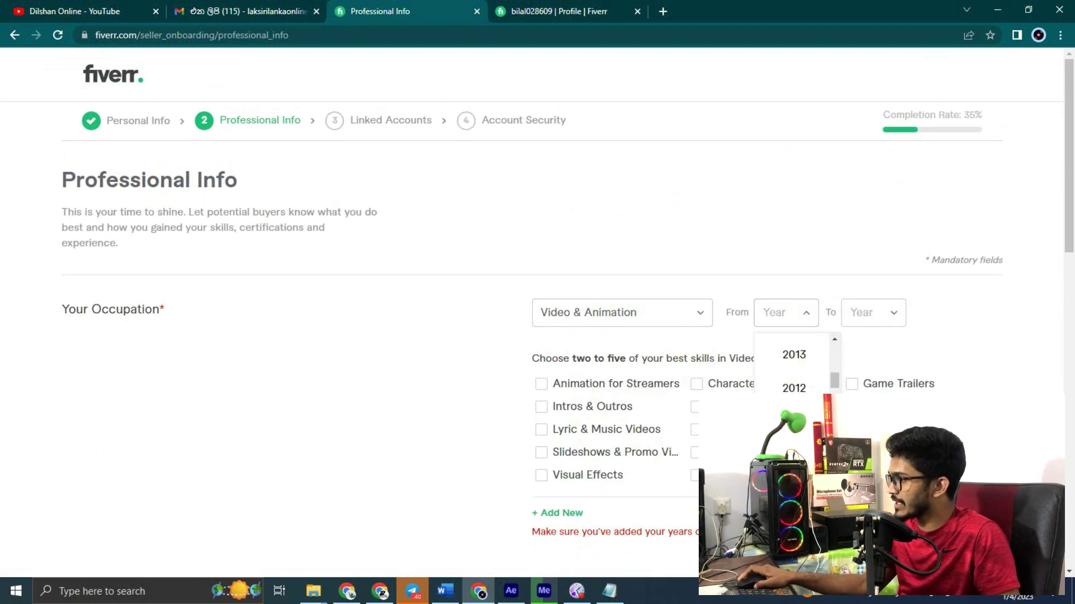
click(794, 422)
click(872, 309)
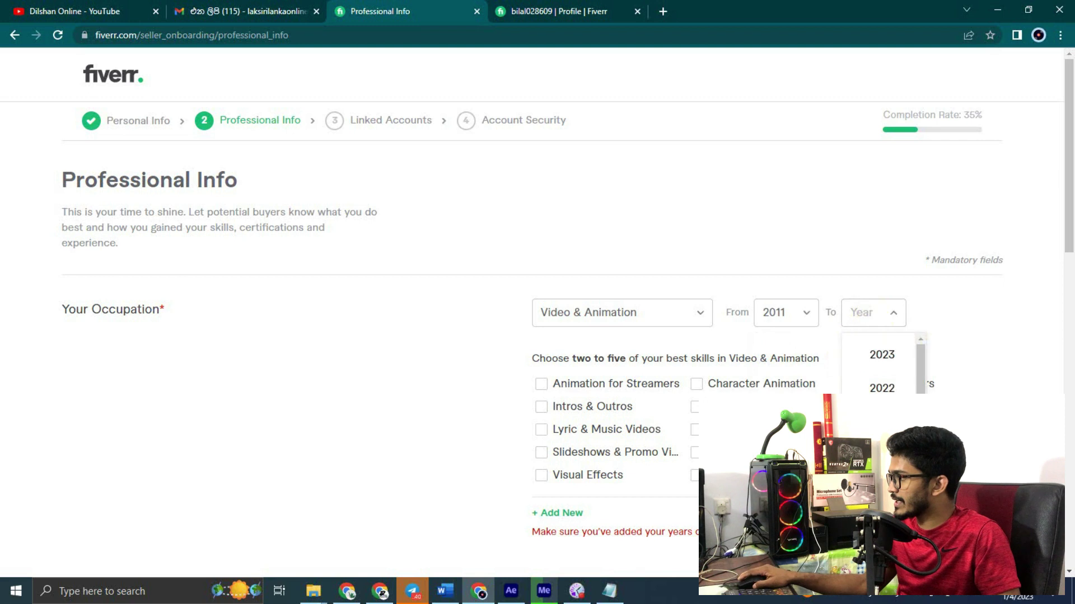
click(883, 388)
scroll(896, 390, down, 10)
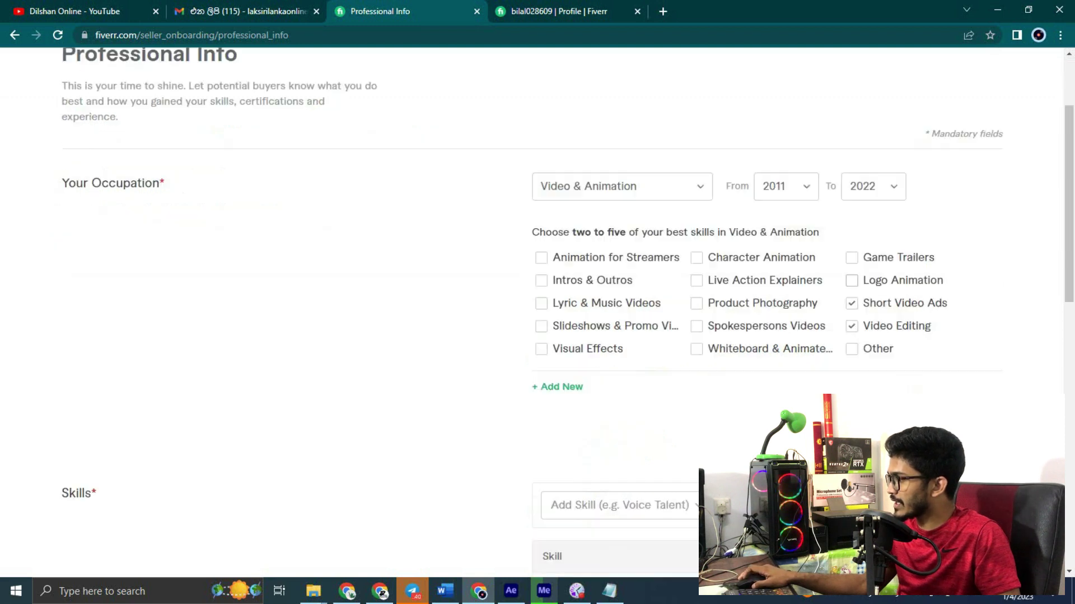
scroll(896, 391, down, 2)
click(952, 554)
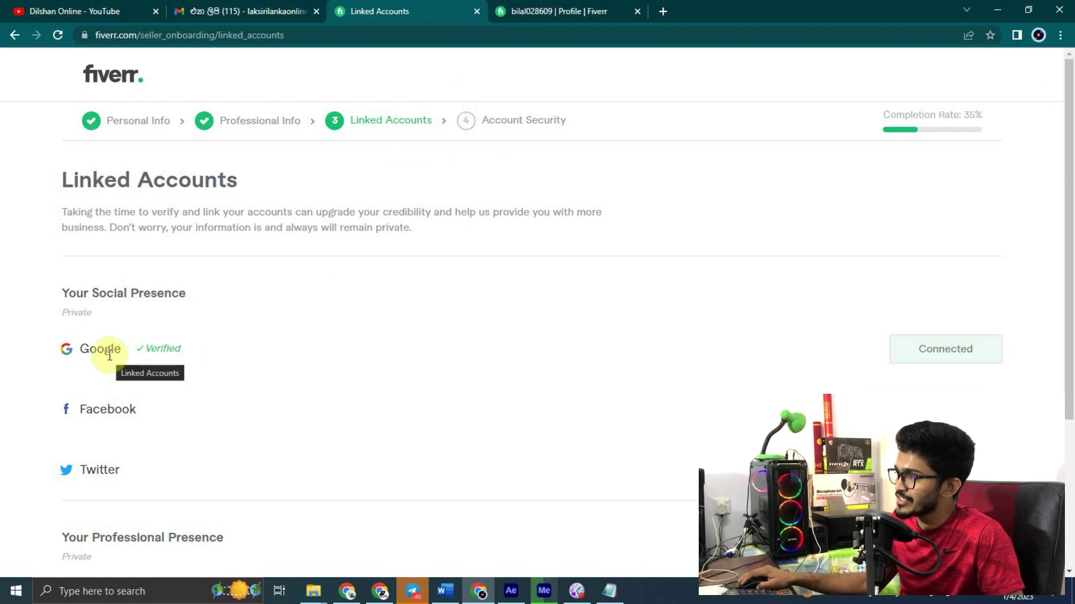
click(242, 11)
click(430, 141)
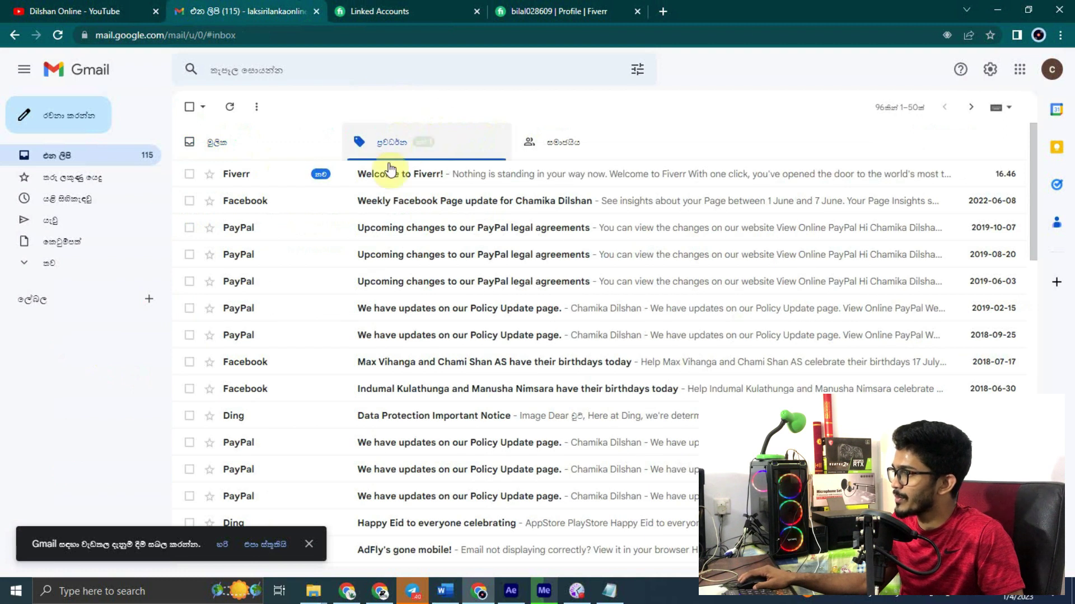
click(459, 178)
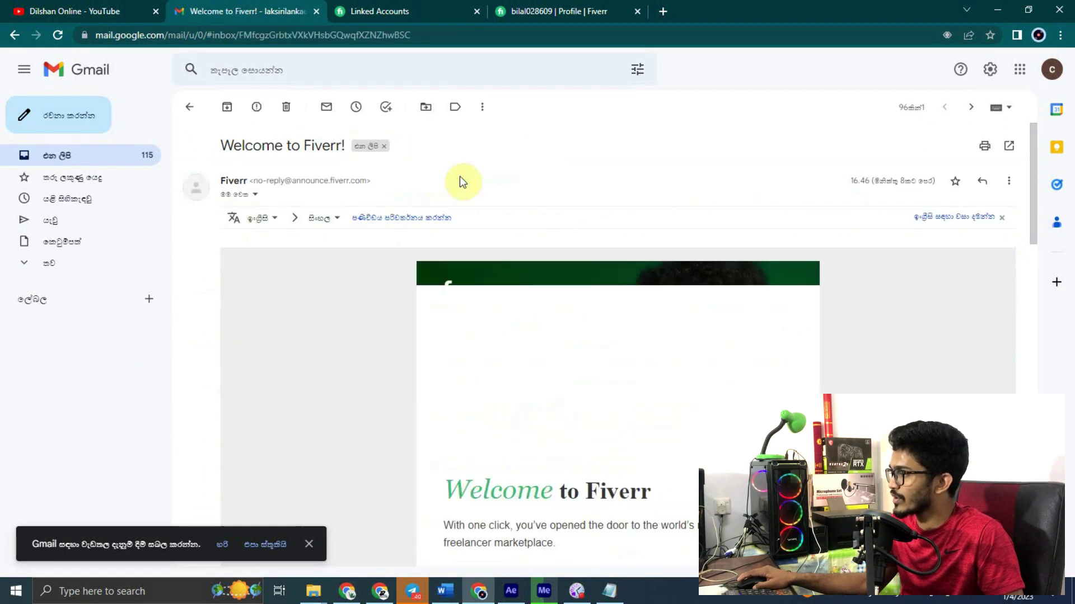
scroll(459, 179, down, 5)
scroll(460, 184, up, 5)
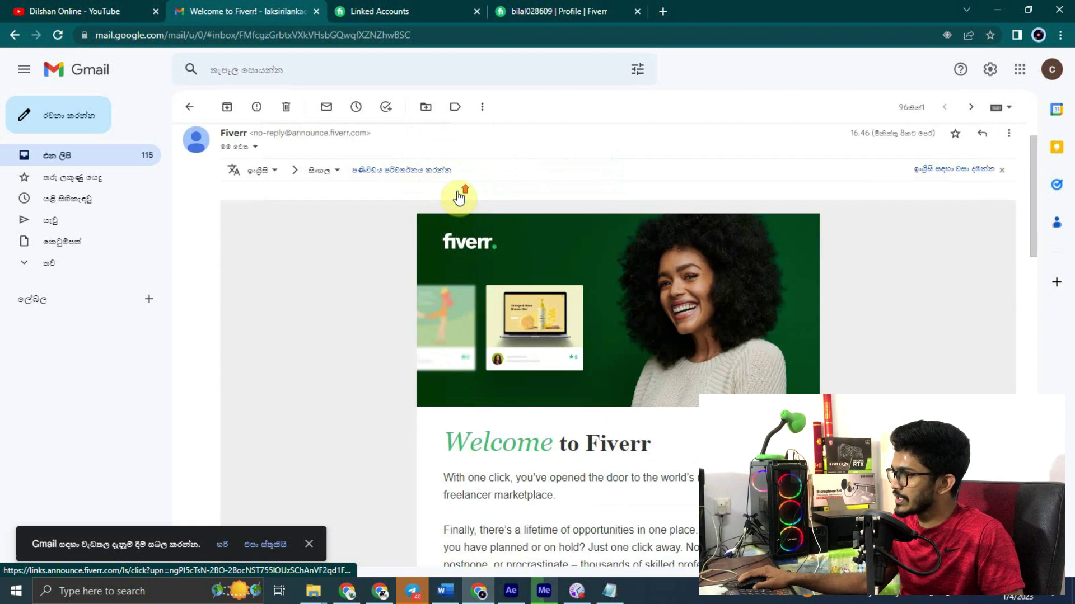
click(374, 9)
click(282, 7)
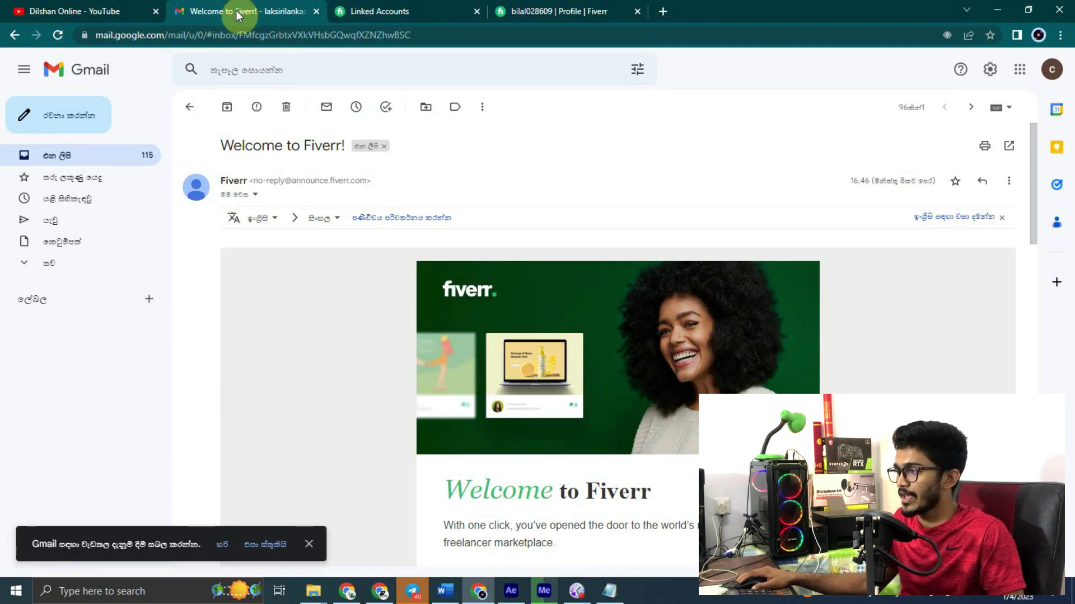
click(443, 8)
click(258, 10)
click(289, 106)
click(554, 11)
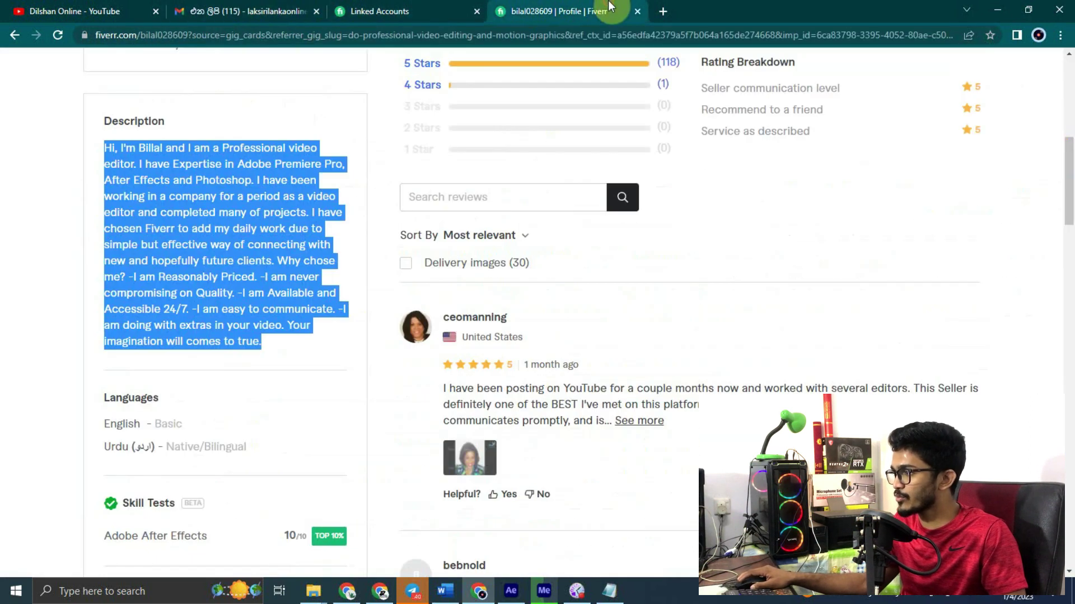
click(429, 8)
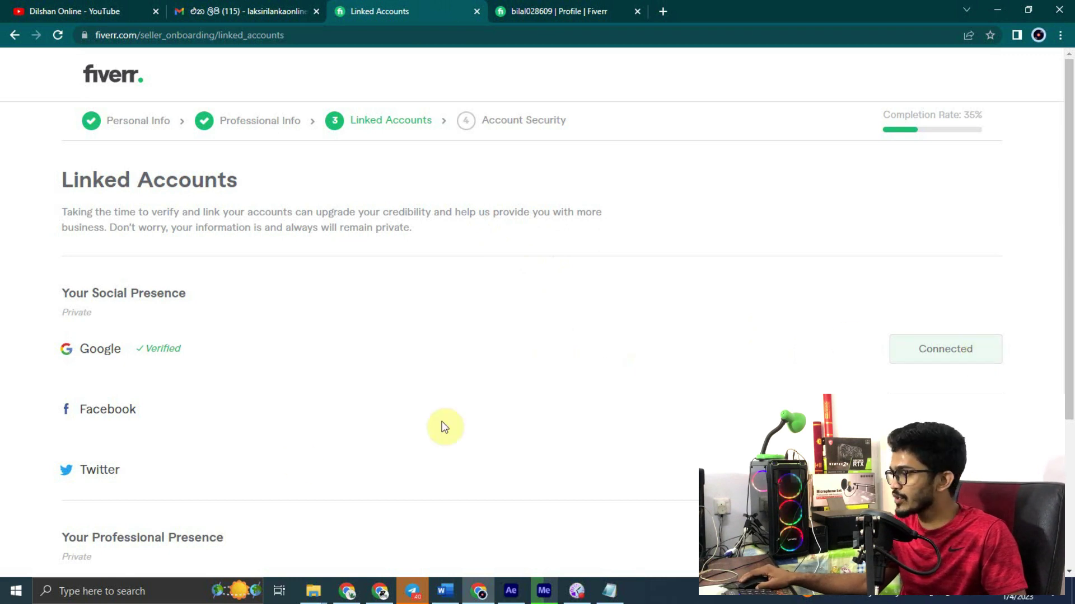
Scroll through Linked Accounts without connecting Facebook or Twitter
scroll(971, 372, down, 2)
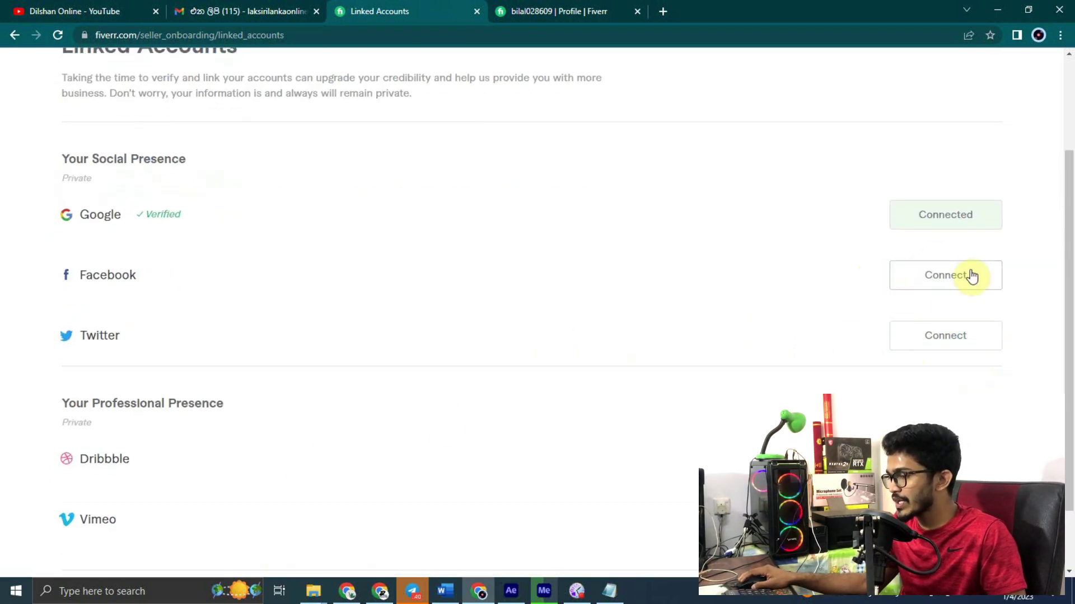
scroll(950, 361, down, 1)
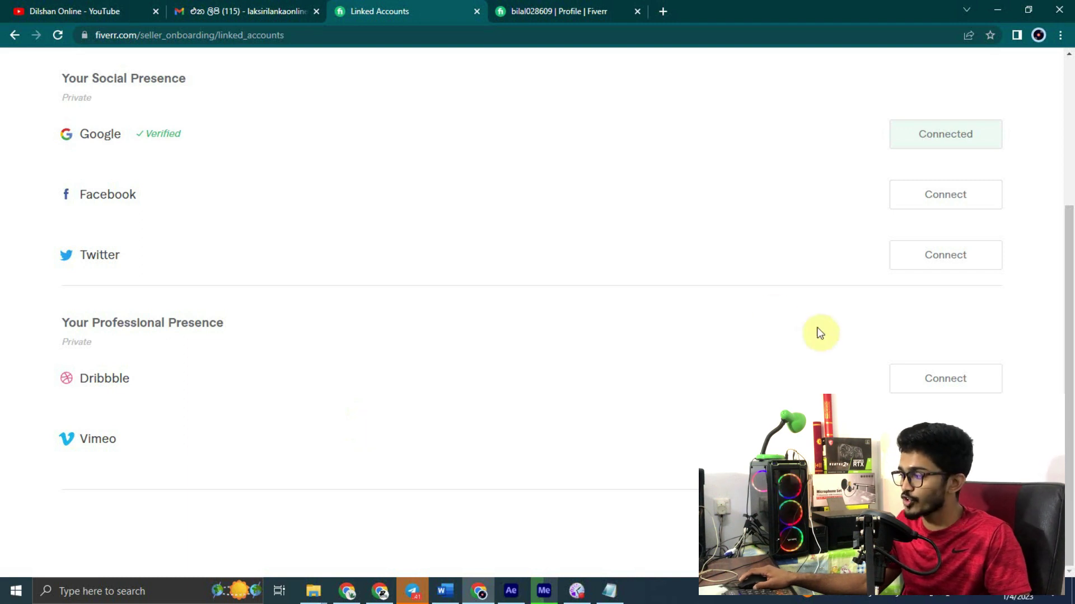
scroll(101, 366, up, 1)
scroll(665, 250, down, 1)
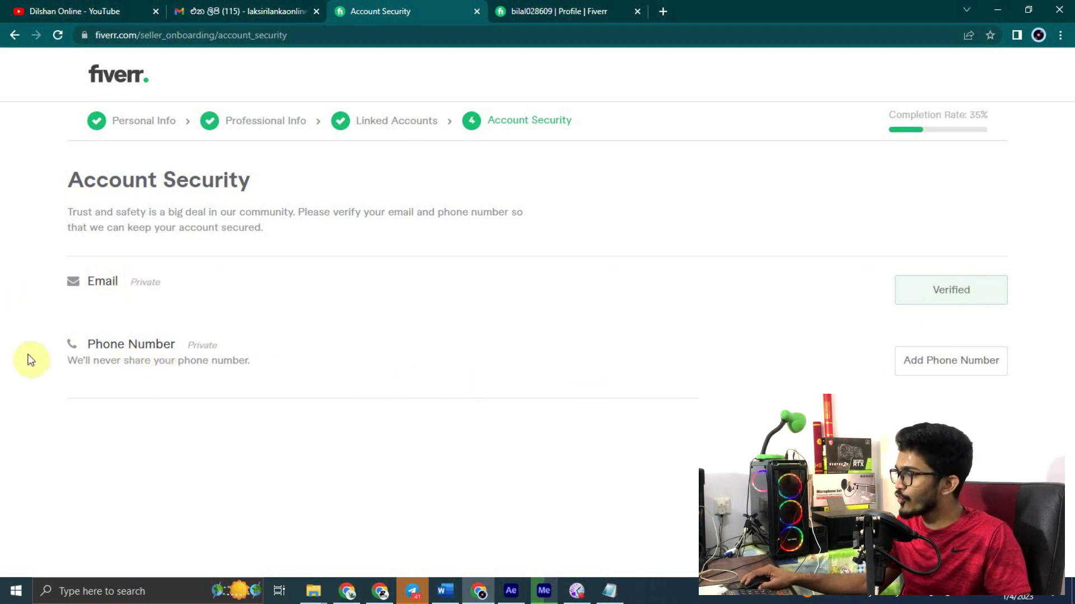
Add the phone number and confirm it with the 4-digit texted verification code
click(911, 362)
click(449, 300)
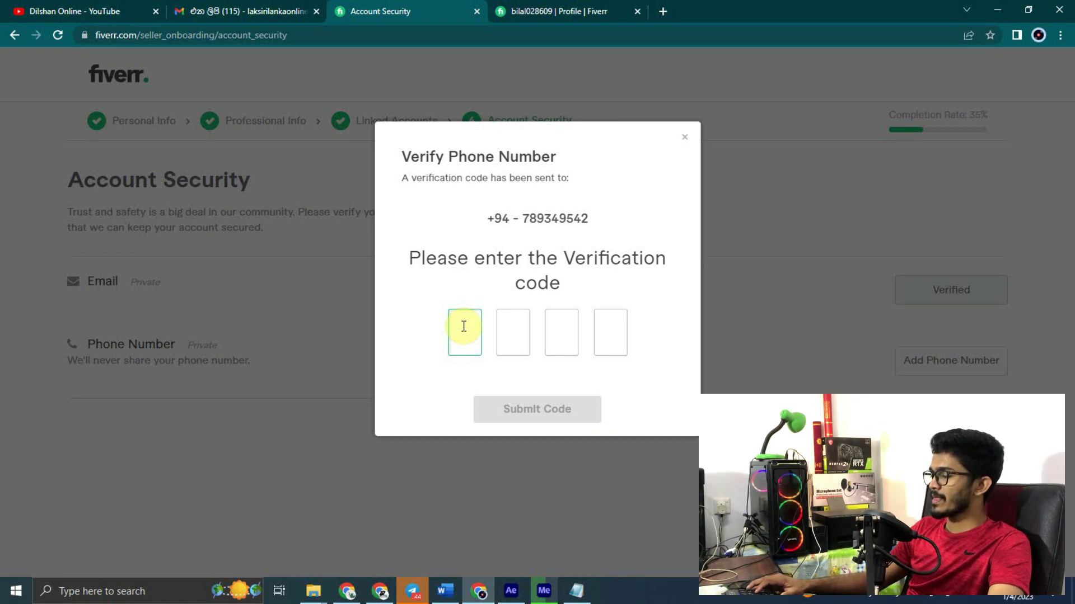
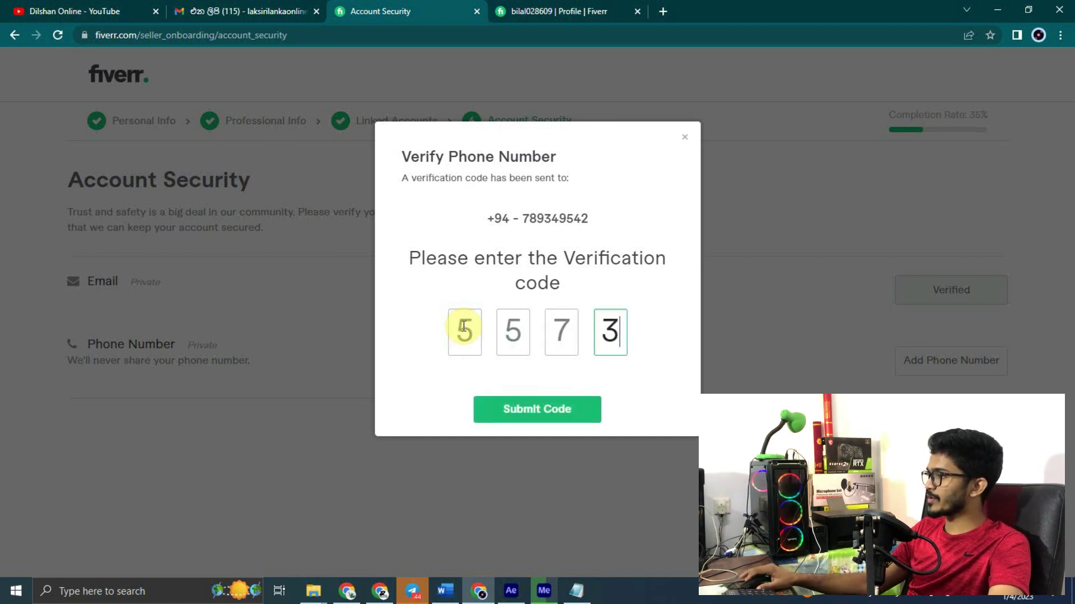
click(570, 412)
click(547, 253)
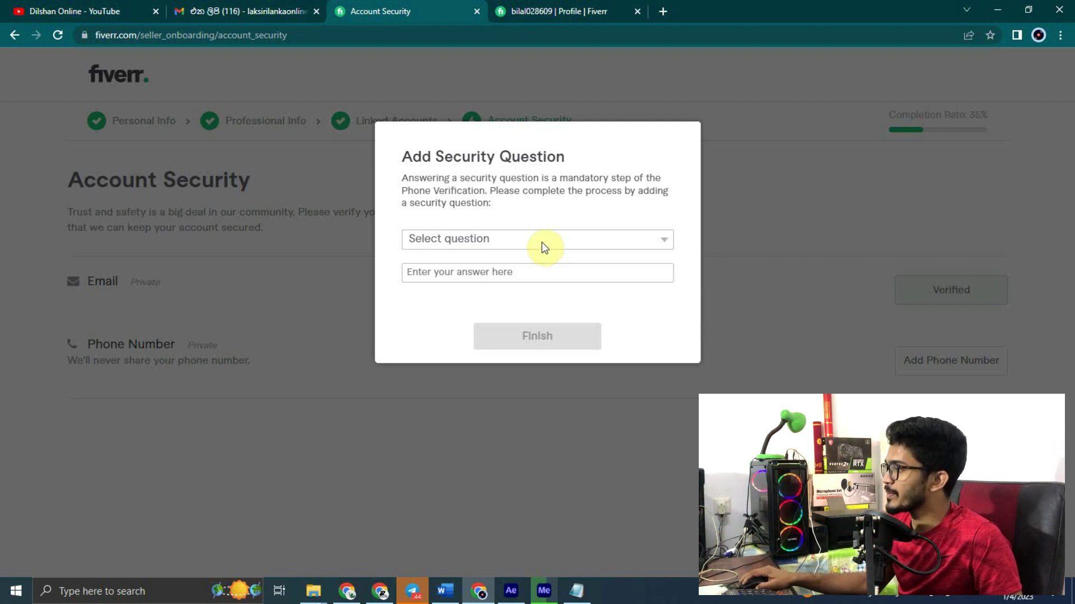
Set the security question 'In what city did your parents meet?' with the user's answer
click(542, 244)
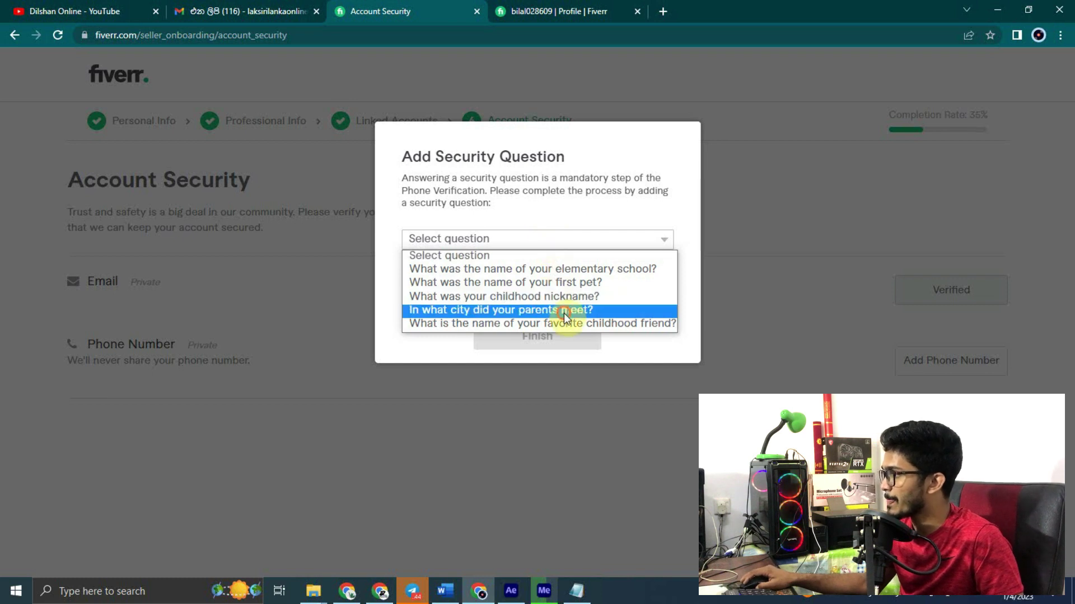
click(547, 310)
click(484, 276)
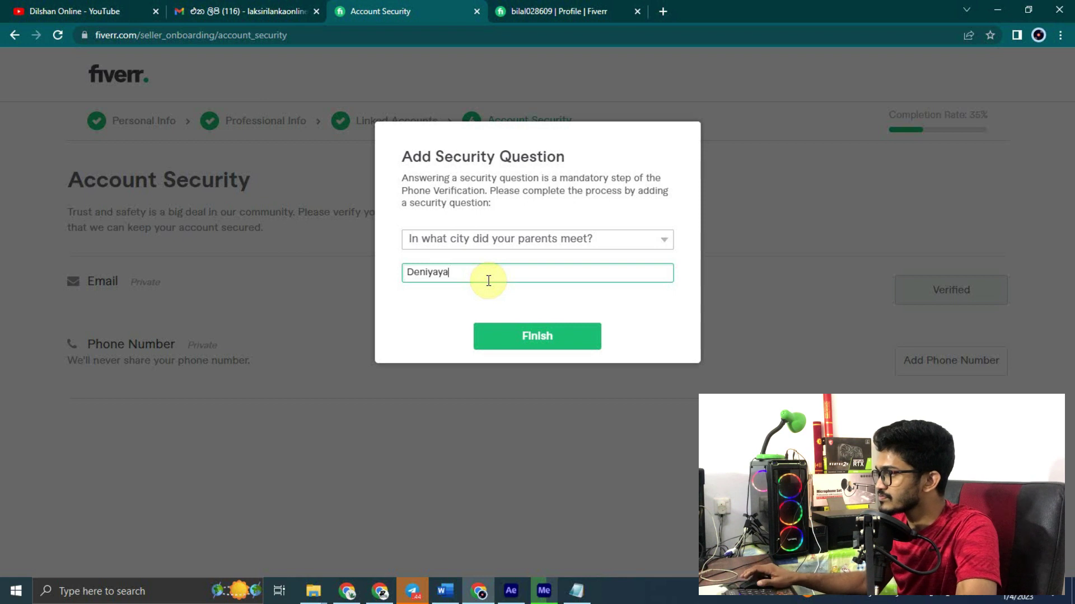
click(536, 340)
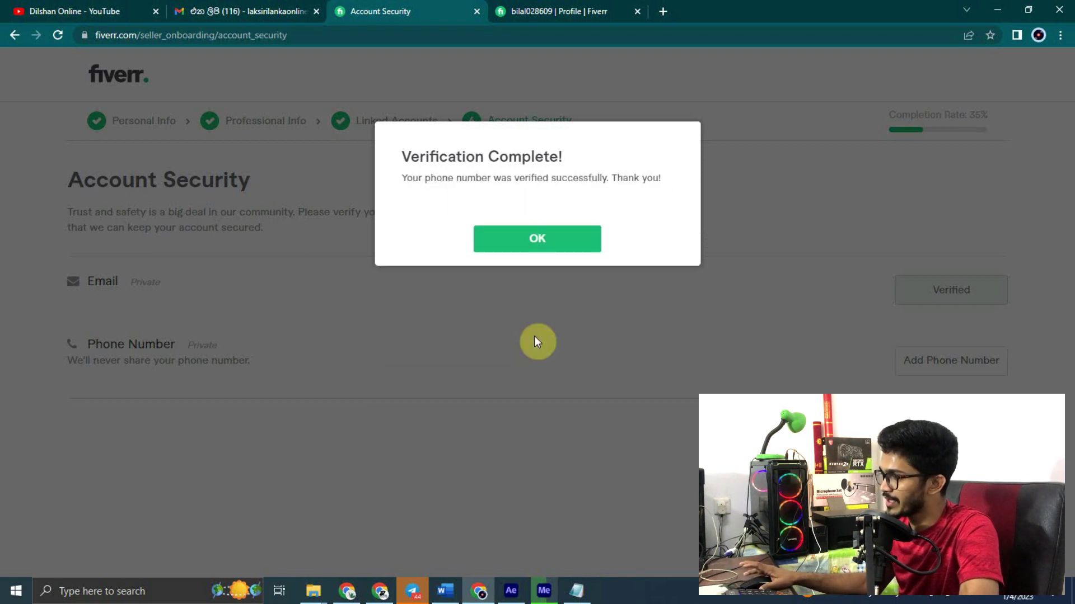
click(526, 239)
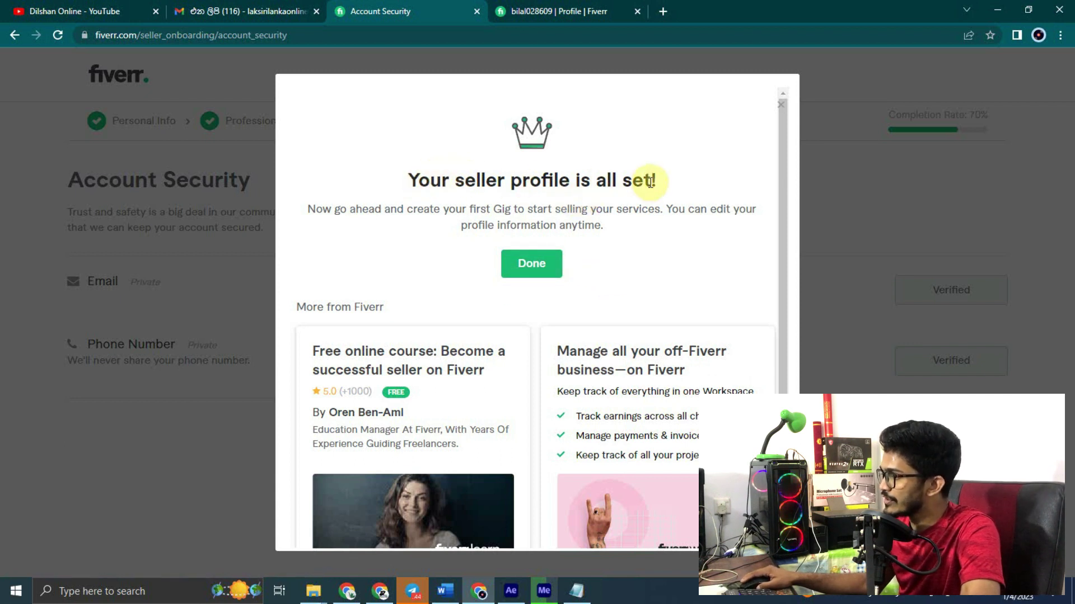
Finish onboarding into the new gig page, then return to the Fiverr home page
scroll(650, 181, down, 1)
click(543, 214)
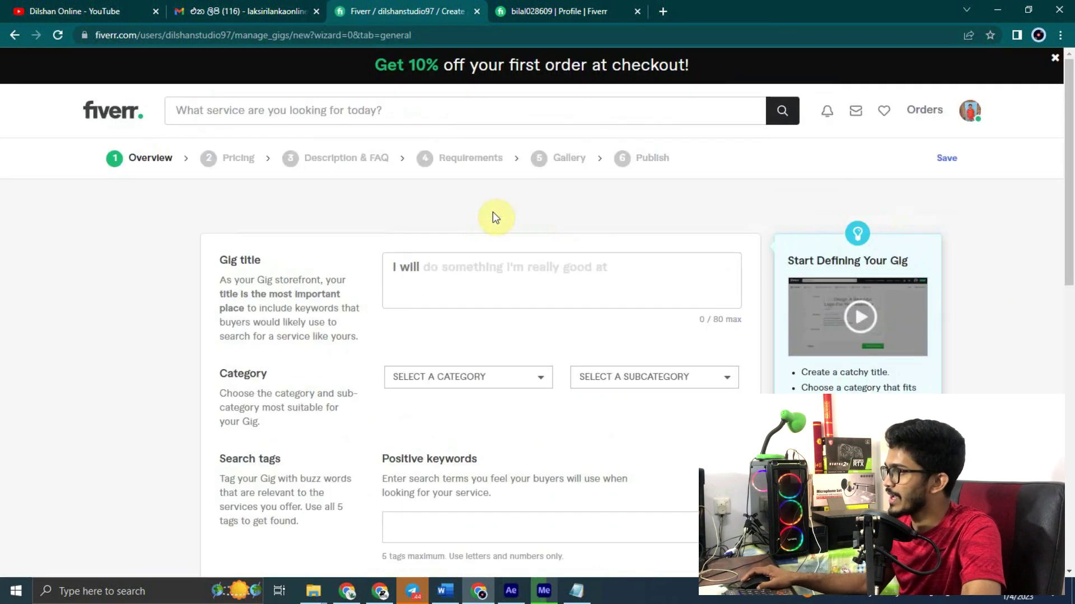
click(408, 265)
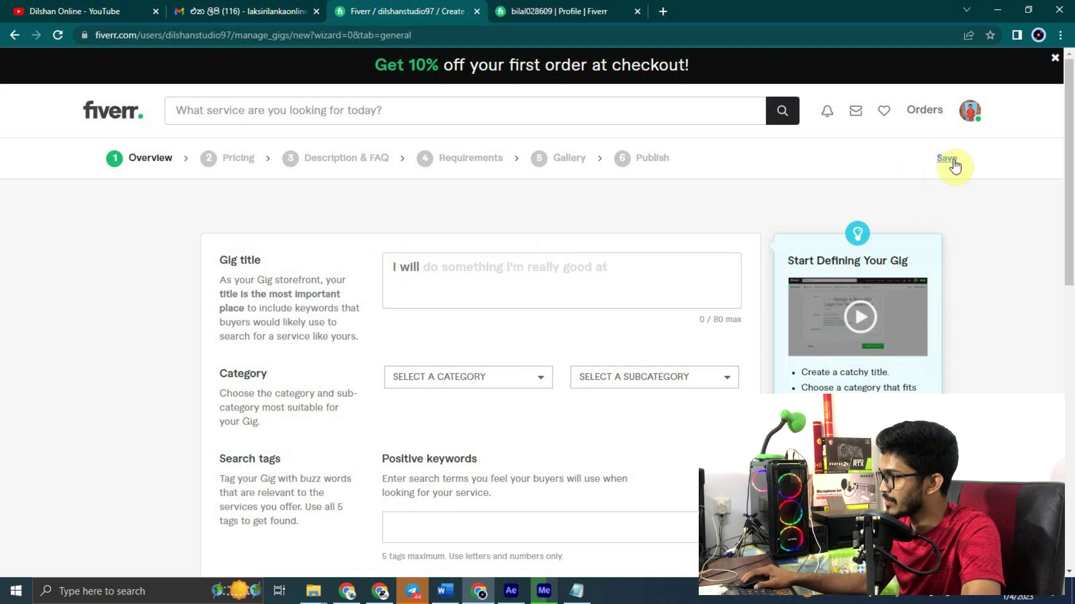
click(124, 120)
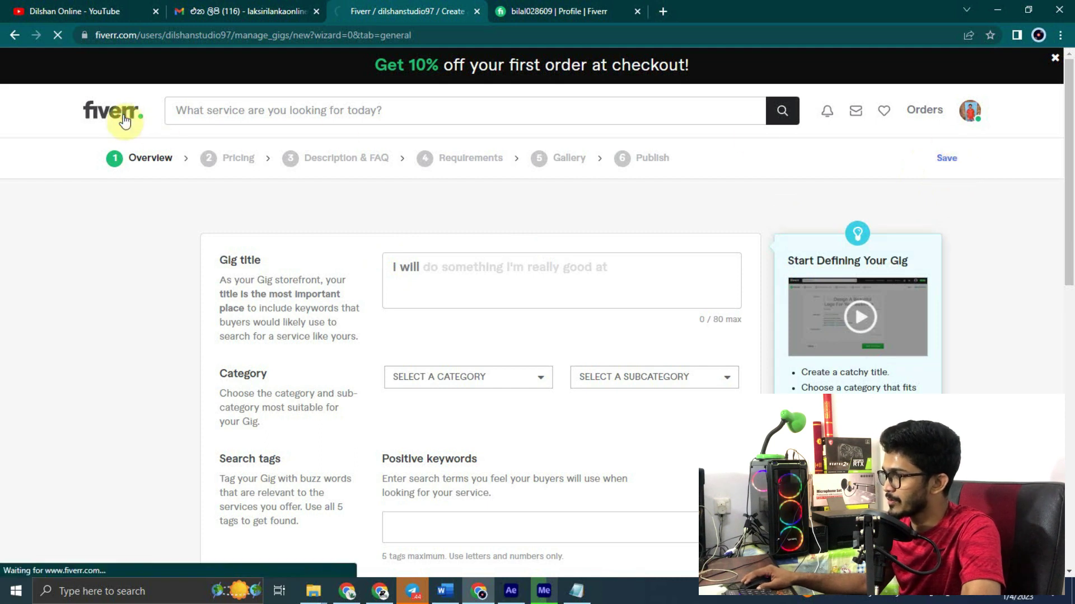
scroll(556, 337, down, 3)
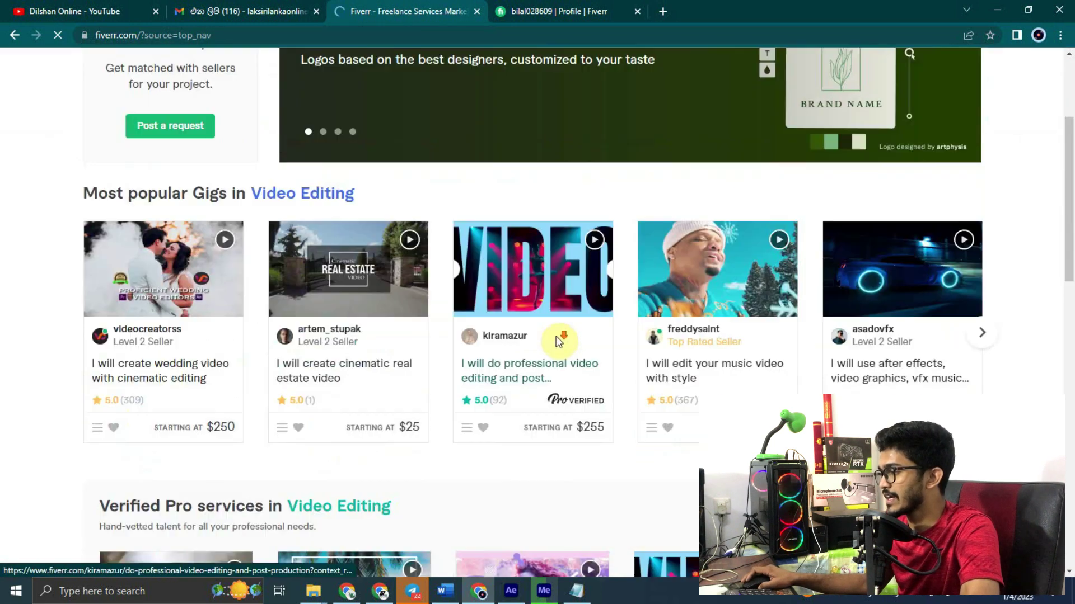